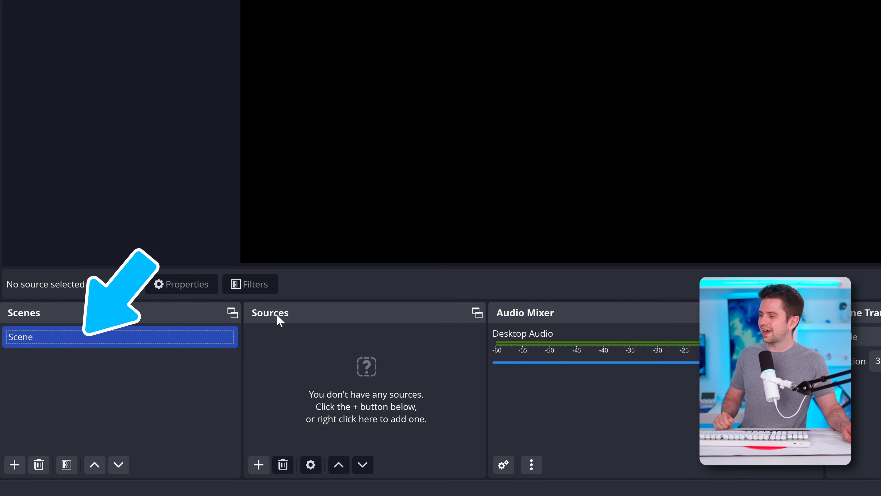
# Add two scenes named "starting soon" and "in game", and switch between them.
pyautogui.click(14, 464)
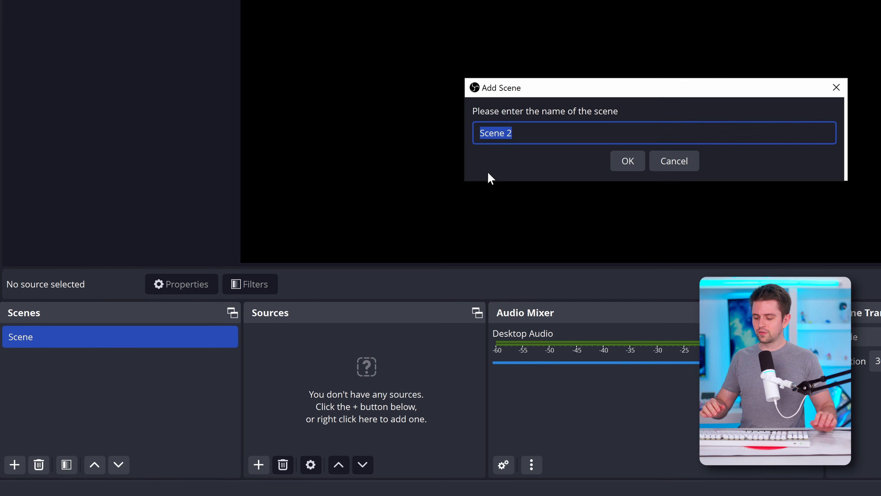
pyautogui.write('starting soon')
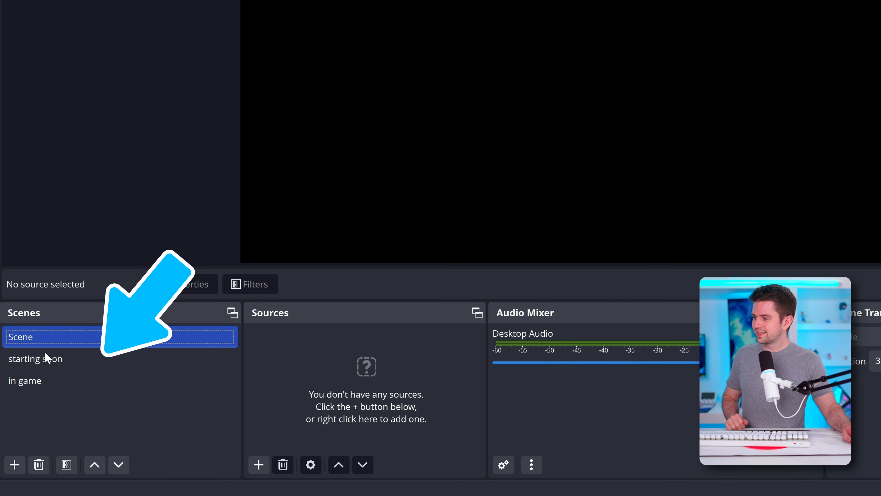
pyautogui.click(46, 355)
pyautogui.click(48, 374)
pyautogui.click(65, 356)
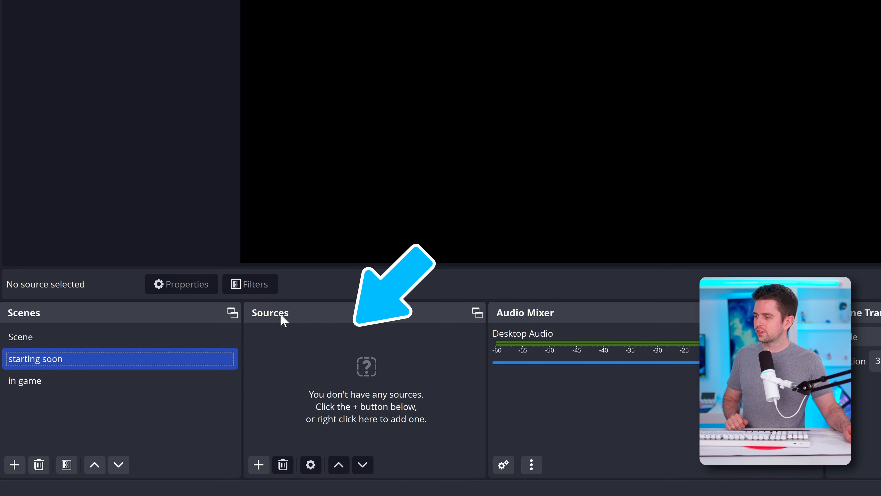
# Add a new Game Capture source to the "in game" scene, keeping the mode that captures any fullscreen application.
pyautogui.click(35, 382)
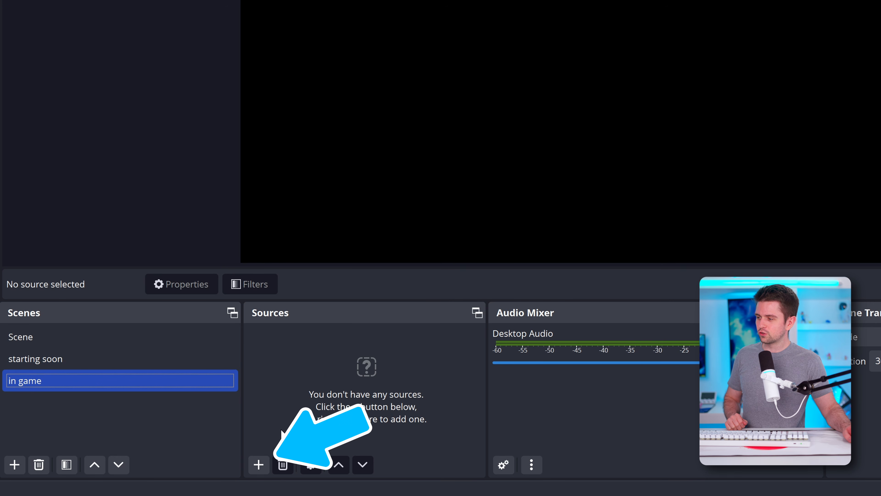
pyautogui.click(258, 465)
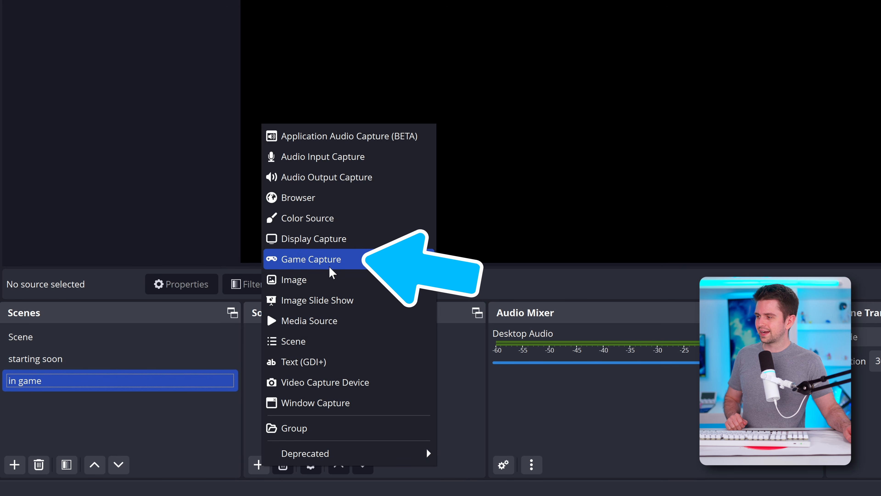
pyautogui.click(311, 260)
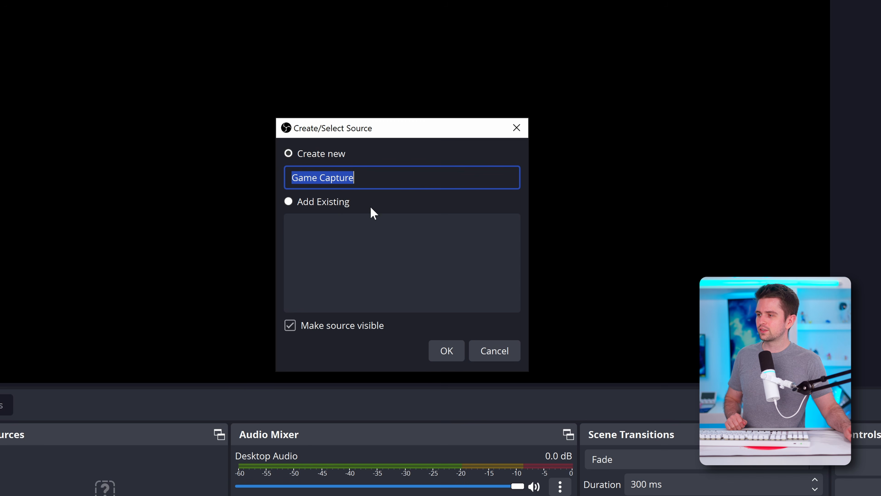
pyautogui.click(438, 351)
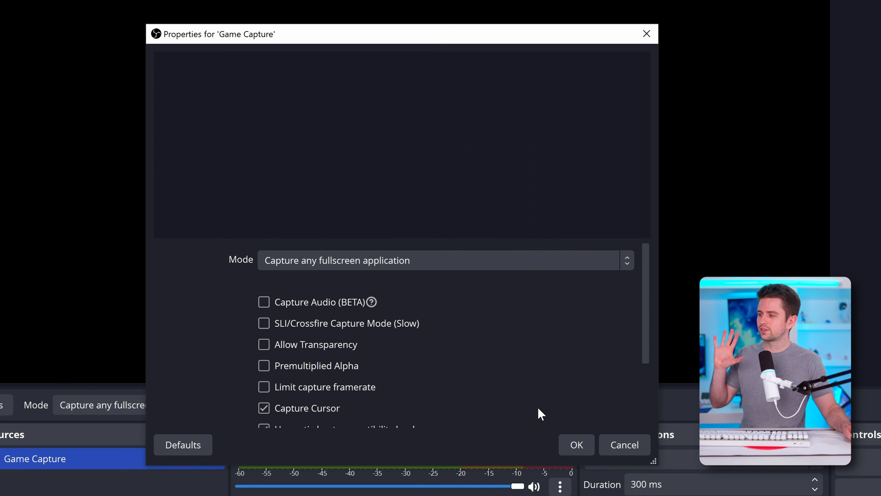
pyautogui.click(577, 447)
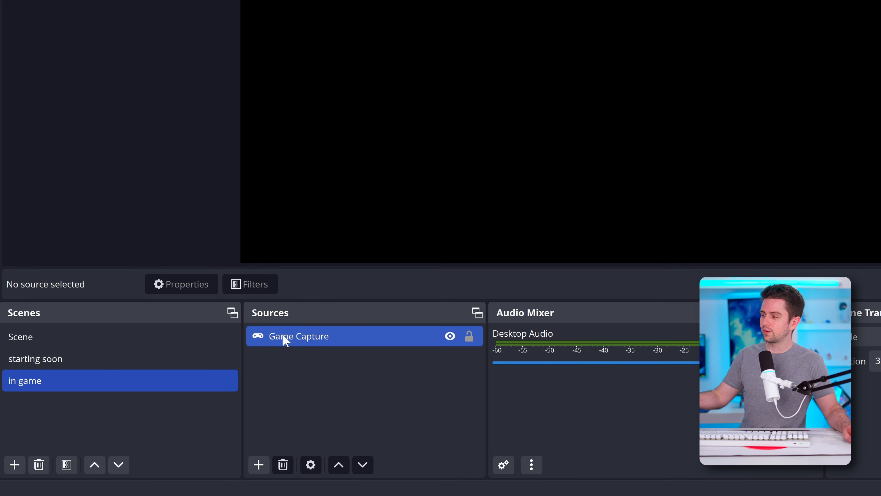
# Check the Game Capture source of the "in game" scene, and look at the sources of the "starting soon" and default scenes.
pyautogui.click(286, 341)
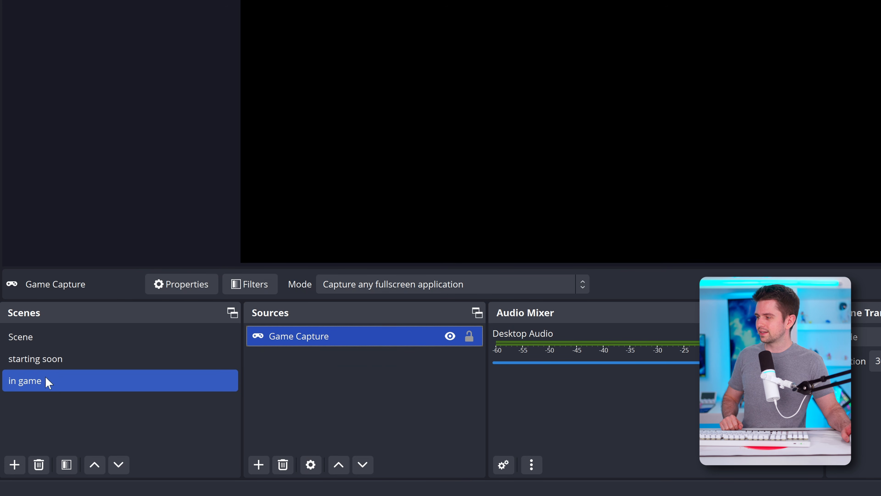
pyautogui.click(46, 363)
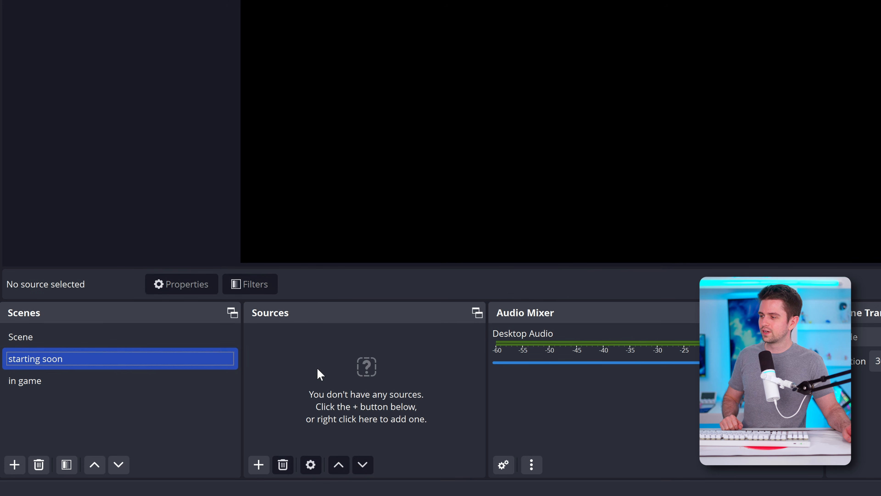
pyautogui.click(95, 339)
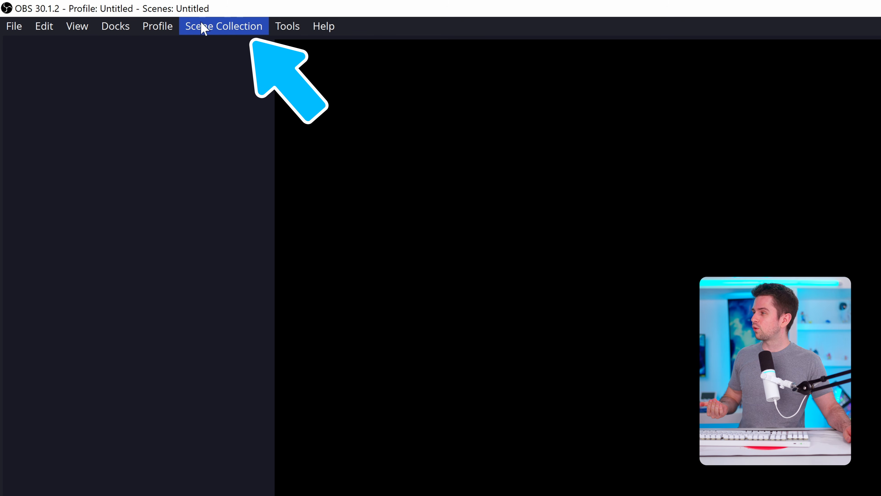
# Create two new scene collections named STREAMING and RECORDING.
pyautogui.click(222, 33)
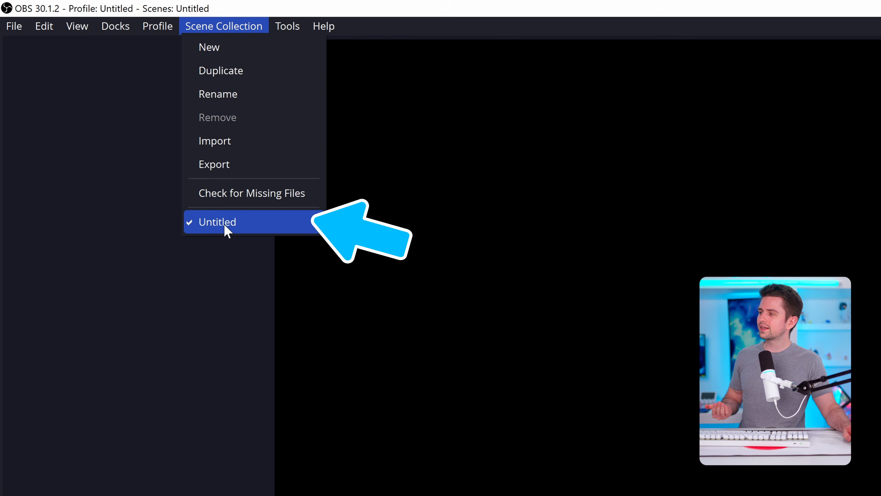
pyautogui.click(222, 52)
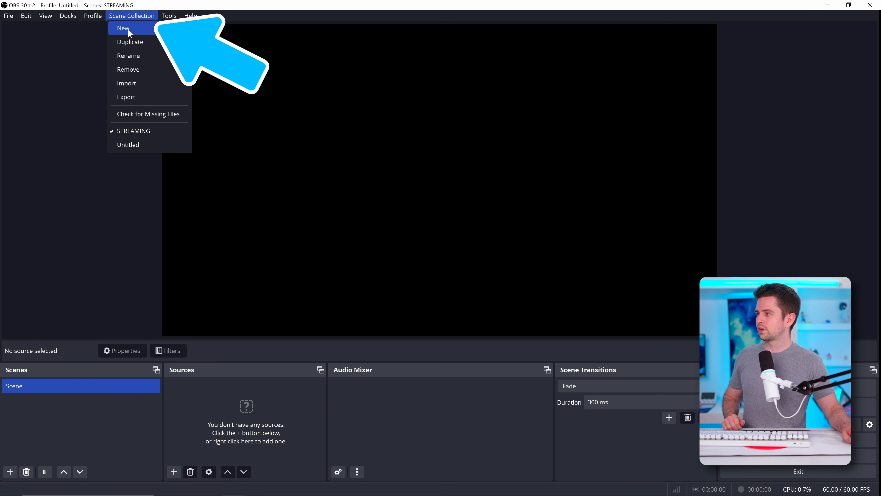
pyautogui.click(130, 30)
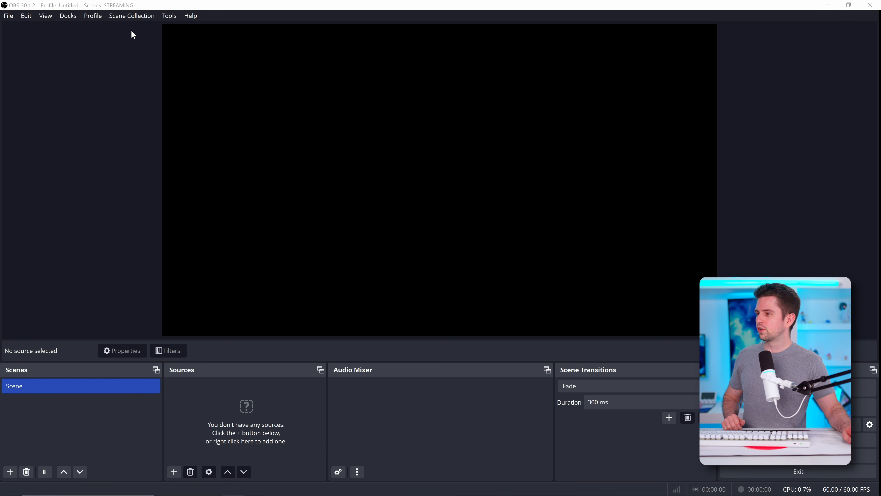
pyautogui.write('RECORDING')
pyautogui.press('Return')
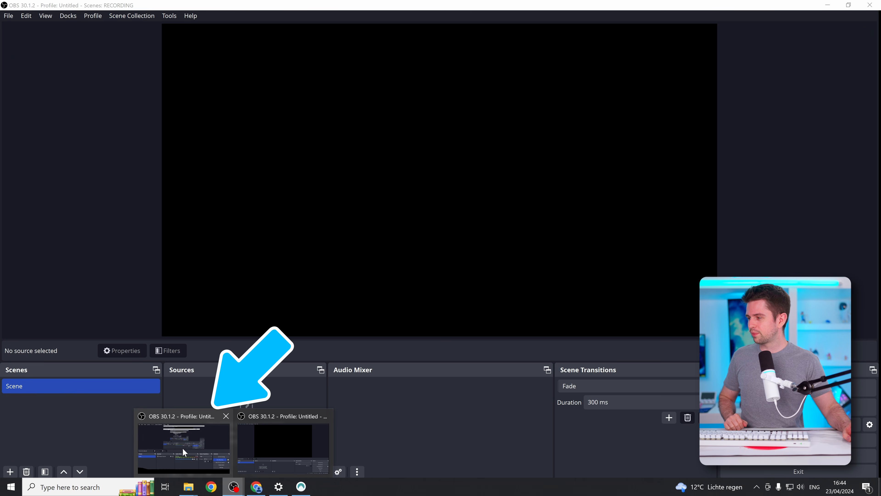
# Switch to the other OBS window and inspect its scene and Display Capture source.
pyautogui.click(182, 448)
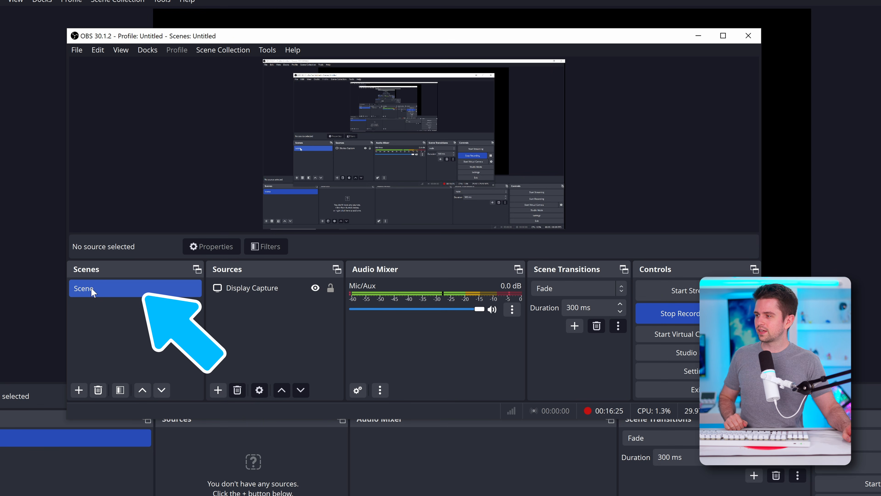
pyautogui.click(90, 288)
pyautogui.click(245, 290)
pyautogui.click(217, 174)
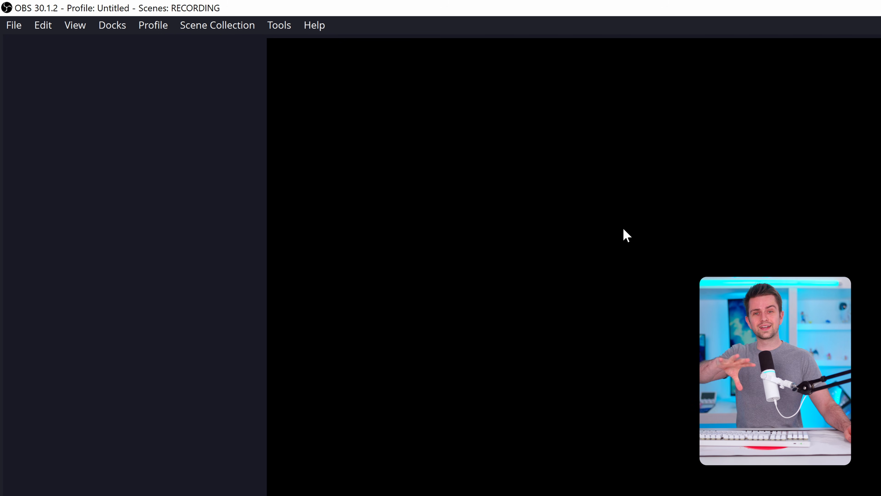
# Switch from the RECORDING scene collection to the STREAMING scene collection.
pyautogui.click(217, 29)
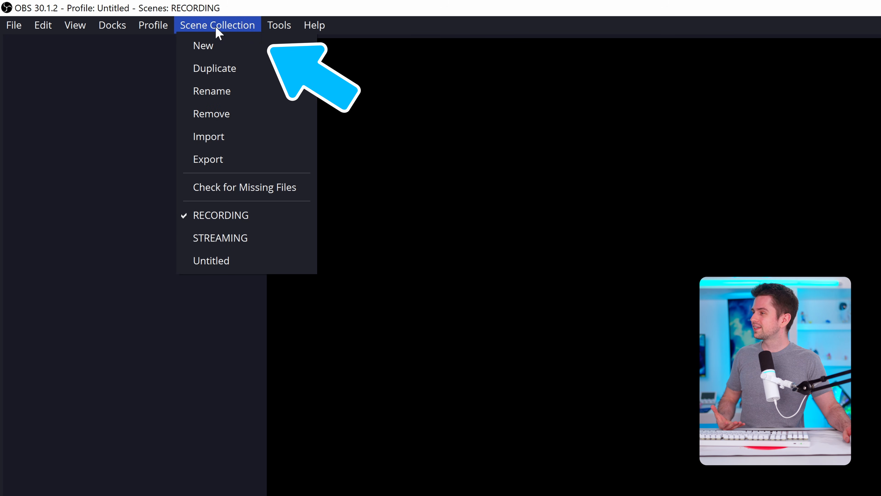
pyautogui.click(237, 243)
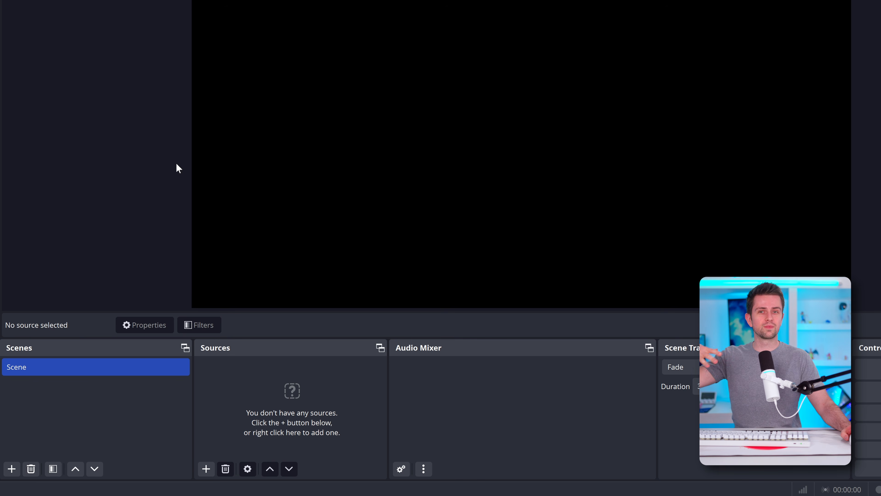
pyautogui.click(144, 409)
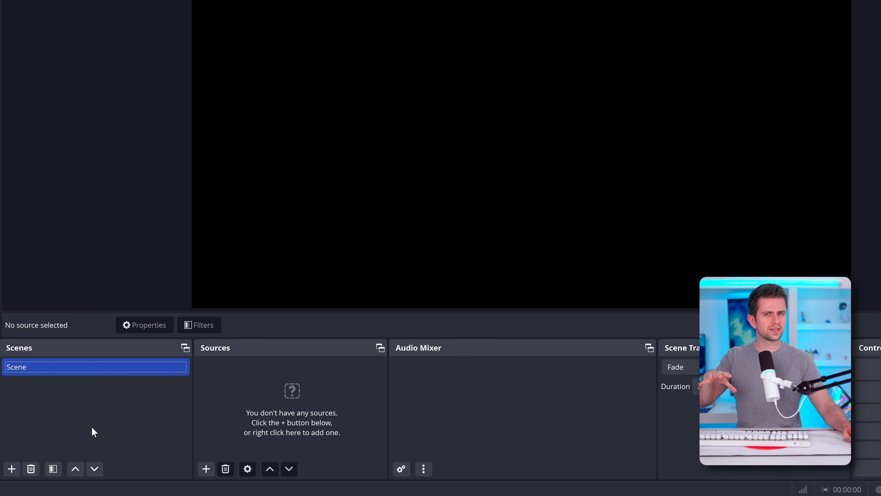
# Stack the Sources and Audio Mixer docks as tabs in one area and widen the Scenes dock.
pyautogui.moveTo(227, 349); pyautogui.dragTo(369, 367)
pyautogui.moveTo(420, 348); pyautogui.dragTo(454, 371)
pyautogui.moveTo(260, 387); pyautogui.dragTo(273, 387)
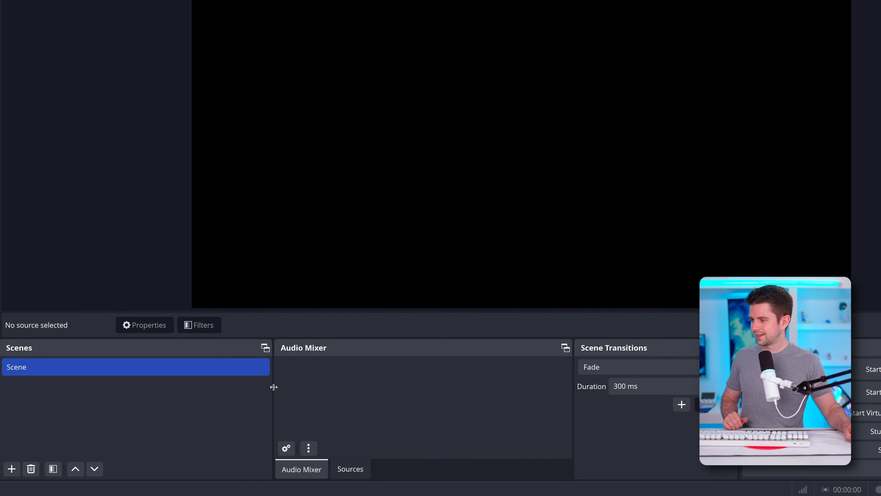
pyautogui.click(318, 475)
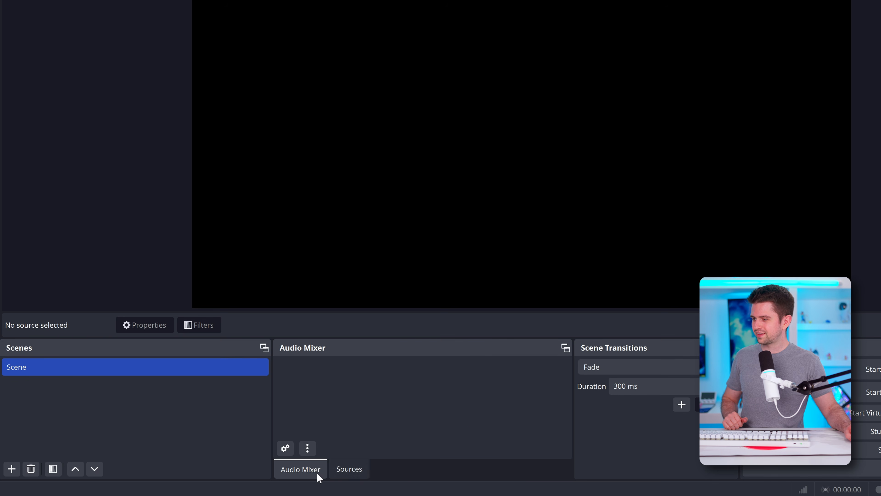
pyautogui.click(344, 473)
pyautogui.click(316, 476)
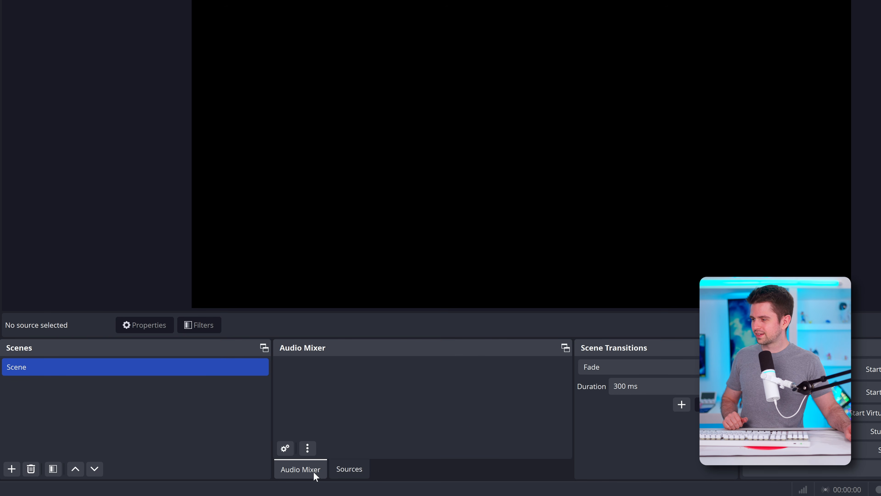
# Separate the tabbed docks again, placing Sources between Scenes and Audio Mixer.
pyautogui.moveTo(308, 351); pyautogui.dragTo(319, 394)
pyautogui.moveTo(387, 349); pyautogui.dragTo(319, 355)
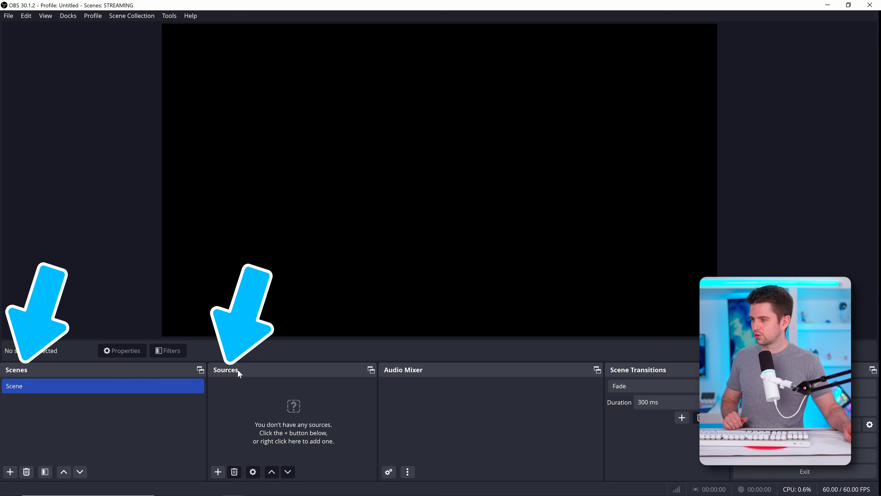
pyautogui.moveTo(397, 370); pyautogui.dragTo(488, 404)
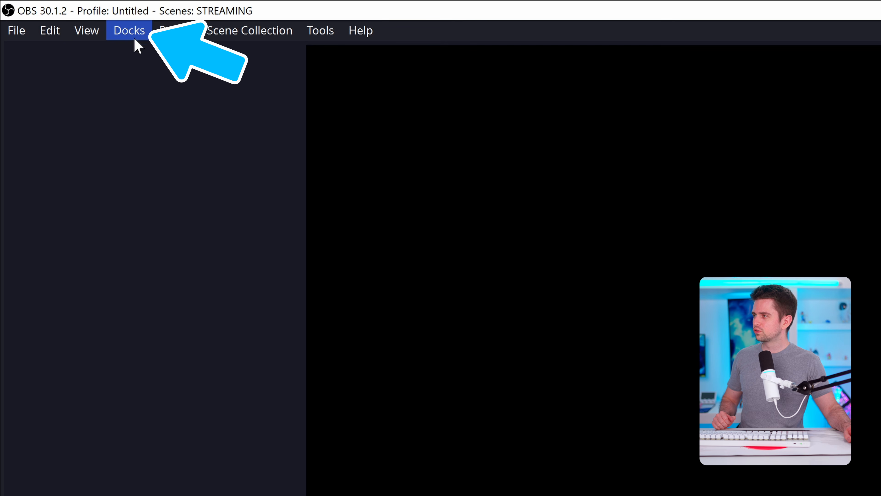
# Look over the available docks and the general settings, and close the settings without changes.
pyautogui.click(66, 17)
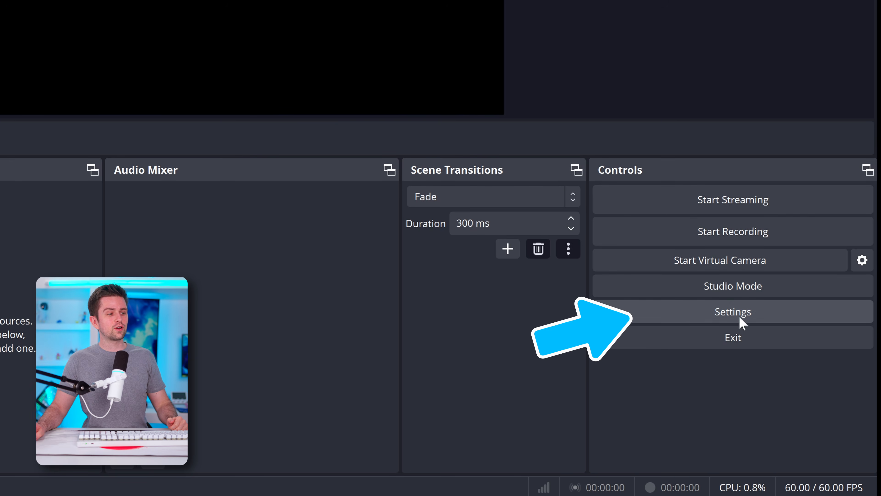
pyautogui.click(733, 312)
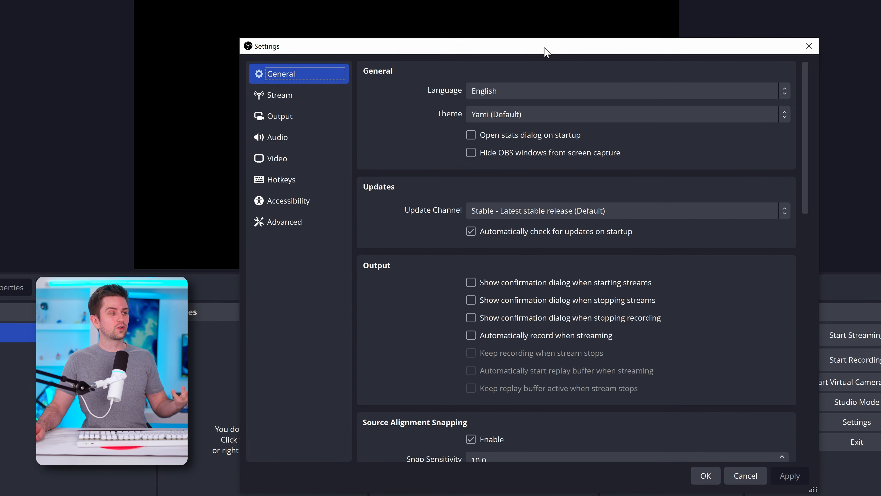
pyautogui.moveTo(546, 53); pyautogui.dragTo(576, 33)
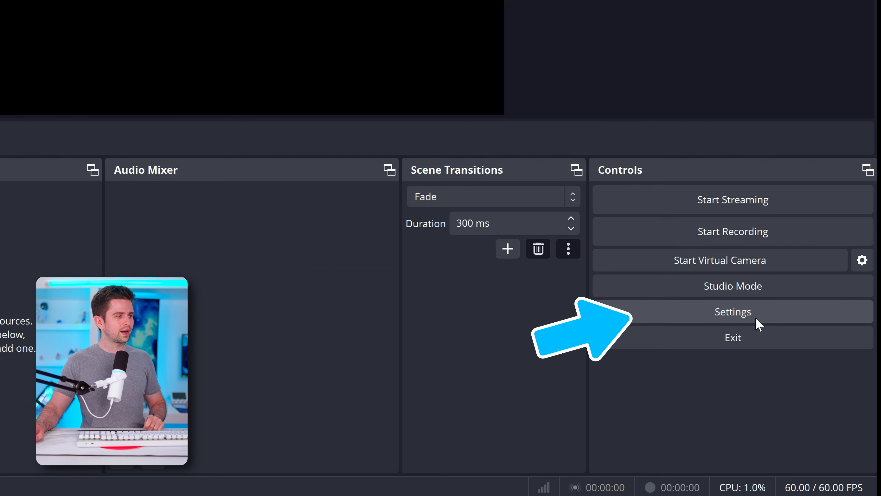
pyautogui.click(757, 319)
pyautogui.click(836, 24)
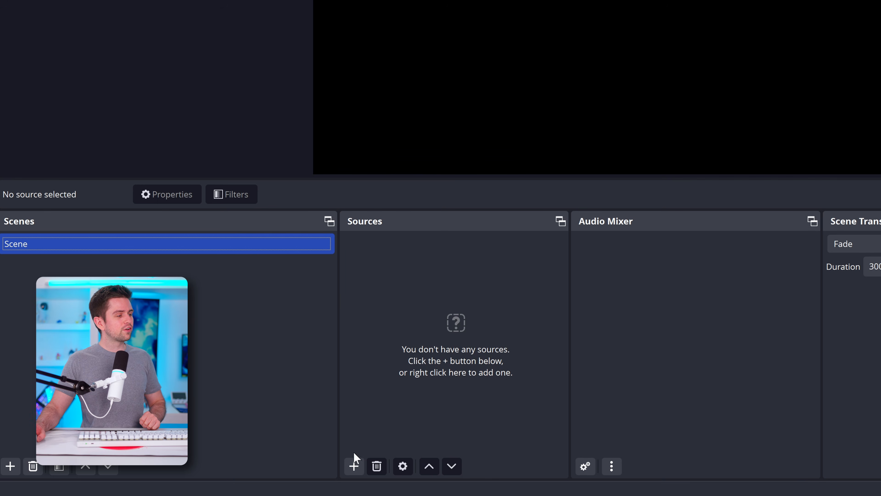
# Examine the list of source types that can be added to the scene.
pyautogui.click(354, 466)
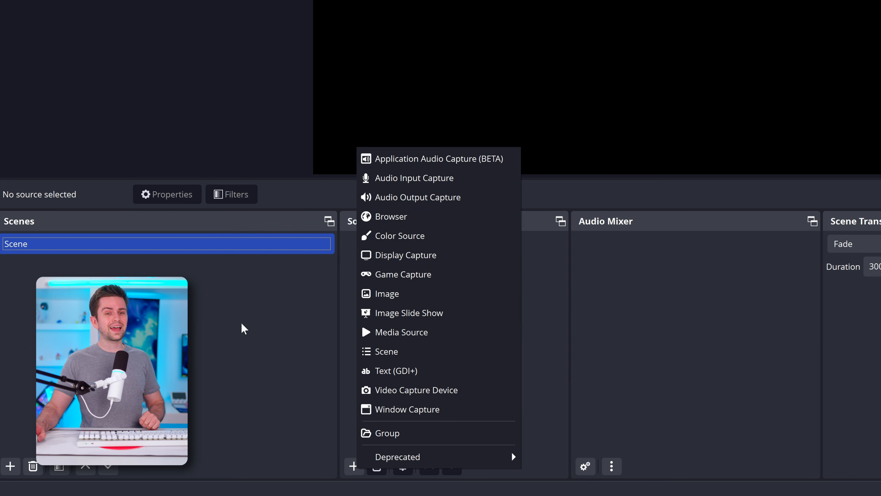
pyautogui.click(225, 319)
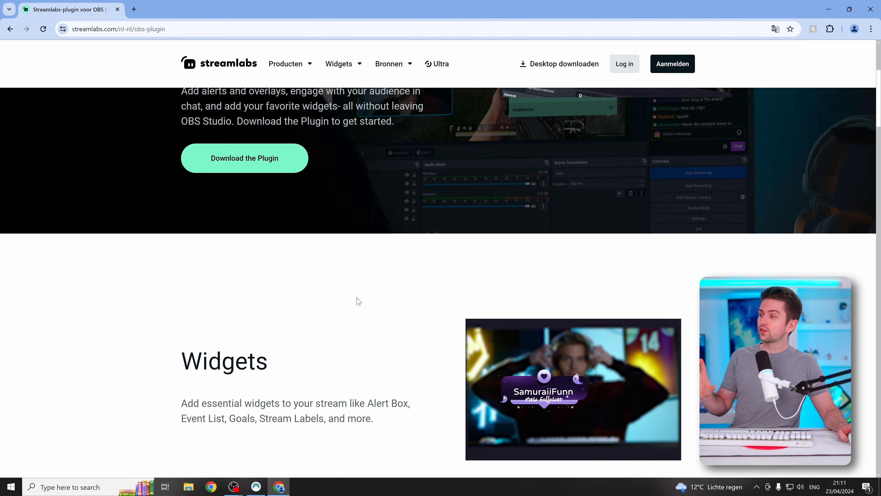
# In the web browser, download the Streamlabs plugin for OBS and launch its installer, StreamlabsPluginUpdater-r99.exe.
pyautogui.scroll(5, 356, 300)
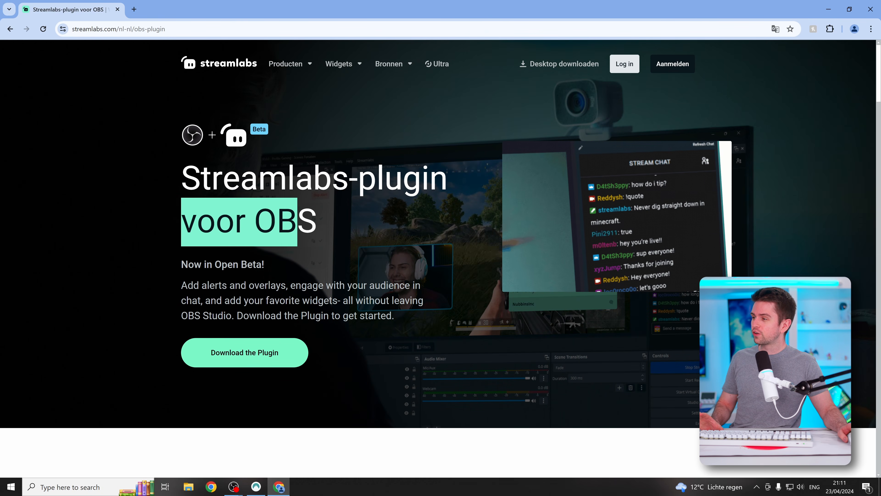
pyautogui.click(254, 356)
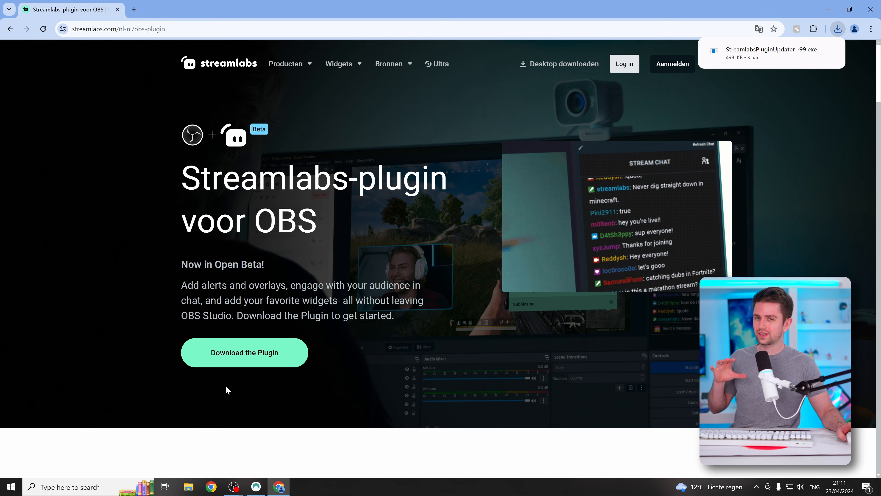
pyautogui.click(838, 29)
pyautogui.click(750, 79)
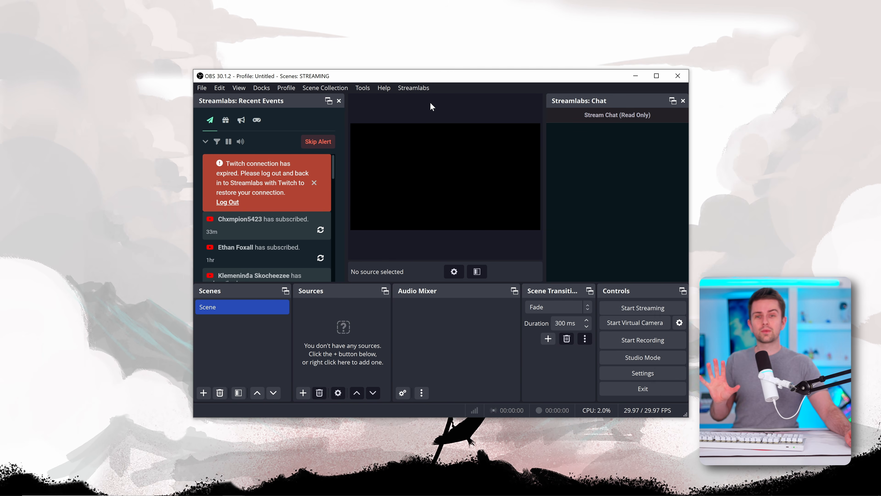
pyautogui.moveTo(442, 78); pyautogui.dragTo(421, 91)
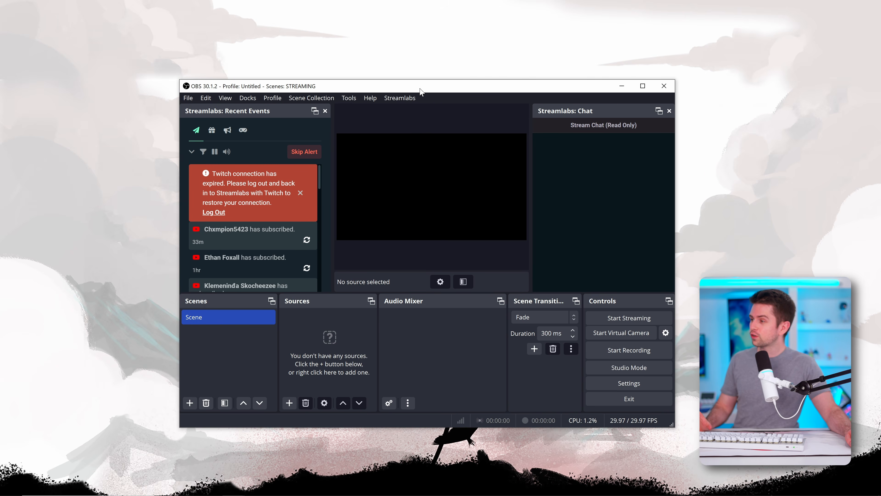
# Maximize the OBS window and look through the alert volume and widget controls in the Streamlabs Recent Events dock.
pyautogui.click(643, 86)
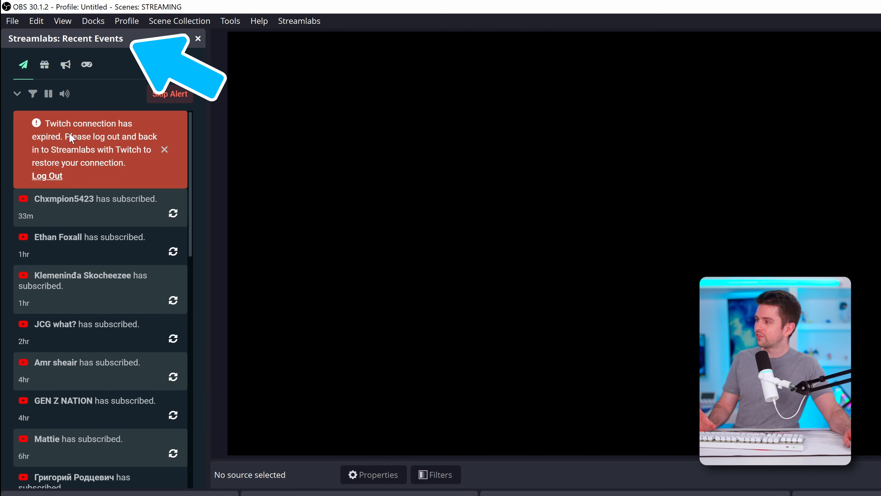
pyautogui.click(66, 65)
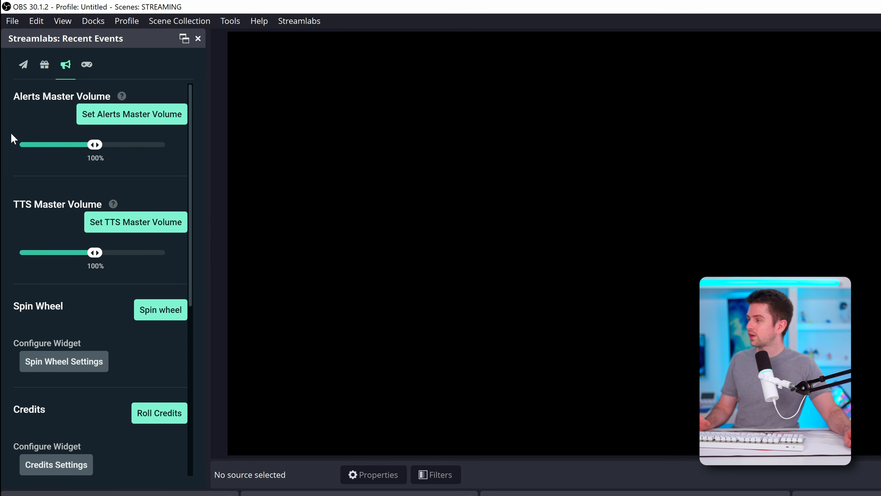
pyautogui.scroll(-6, 122, 155)
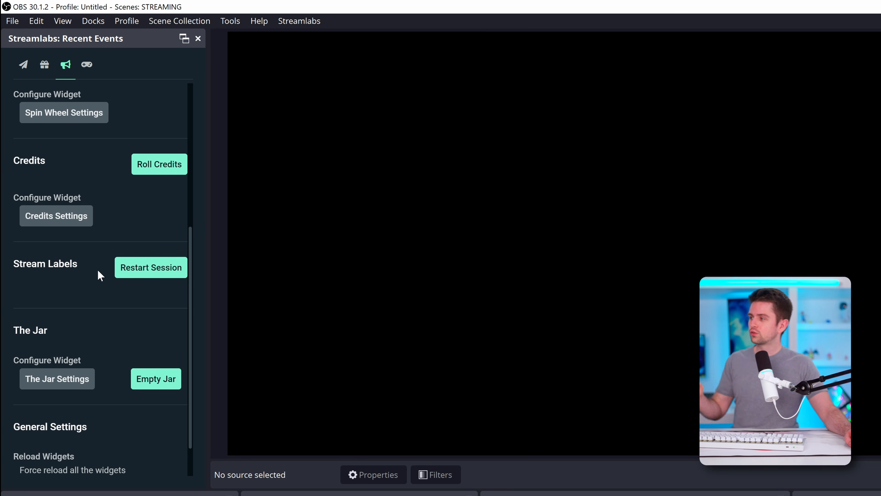
pyautogui.scroll(-1, 98, 292)
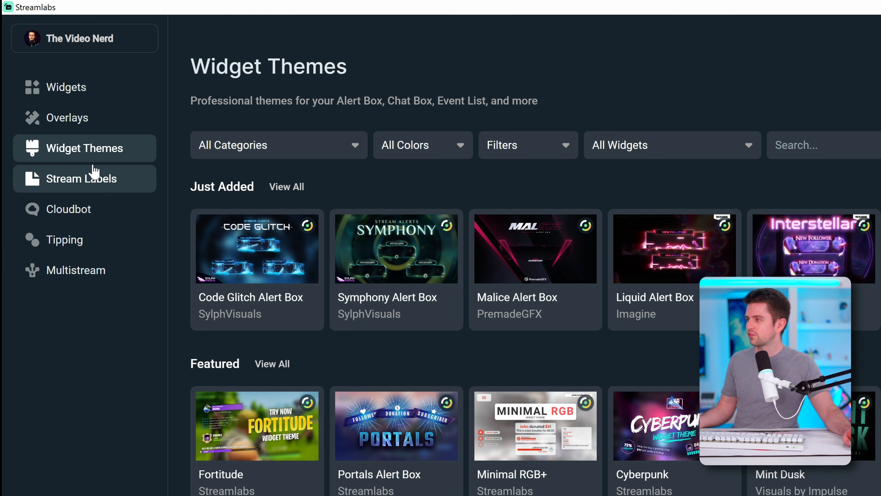
# Show the Streamlabs overlays library filtered to free and animated overlays, sorted by Most Popular.
pyautogui.click(76, 122)
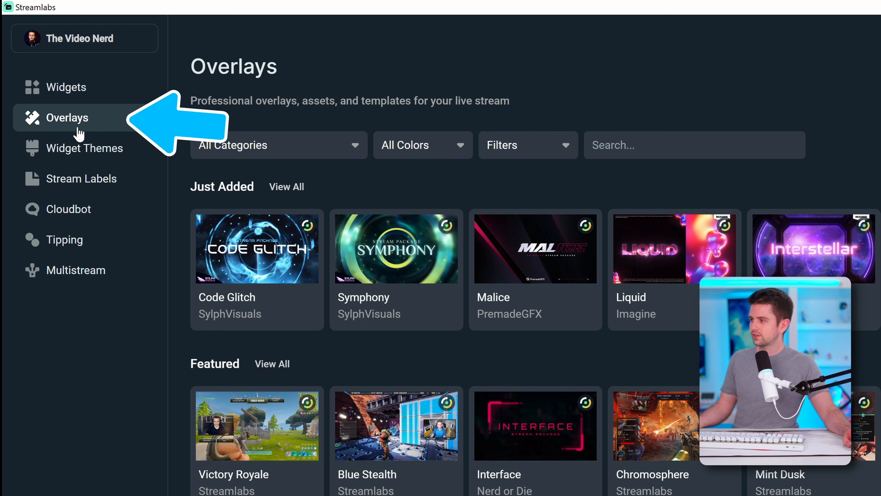
pyautogui.click(521, 143)
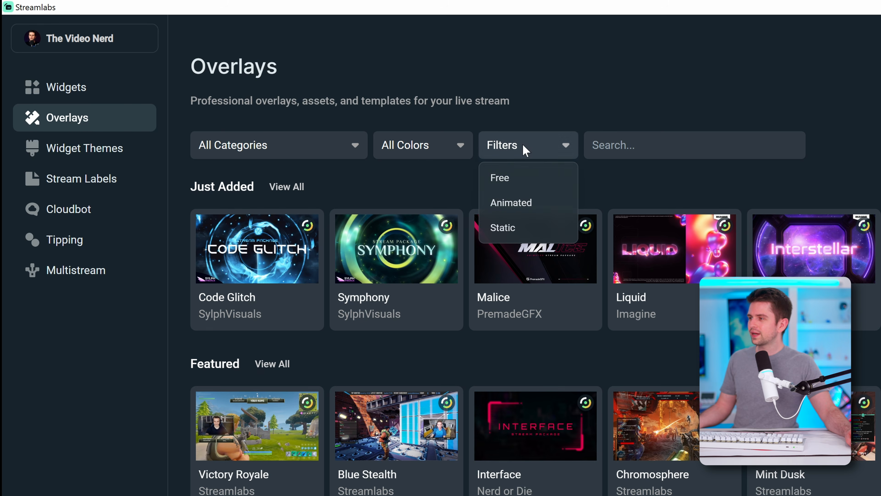
pyautogui.click(515, 179)
pyautogui.click(515, 203)
pyautogui.click(784, 140)
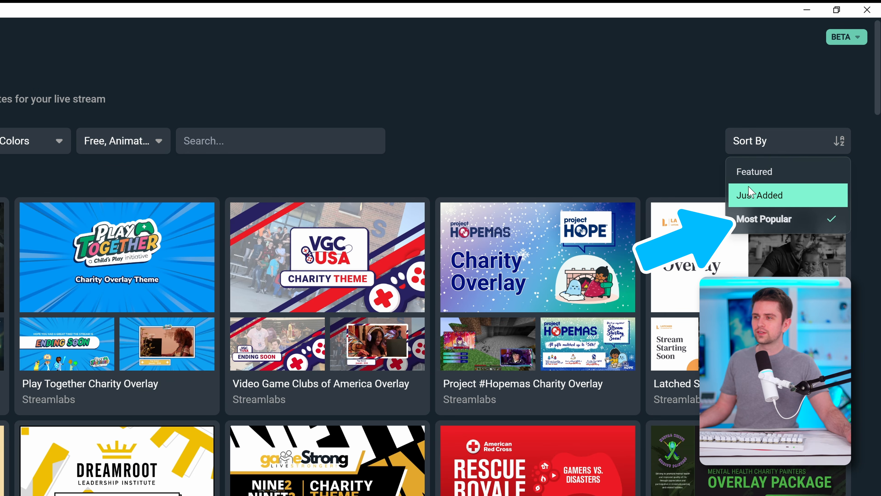
pyautogui.click(769, 225)
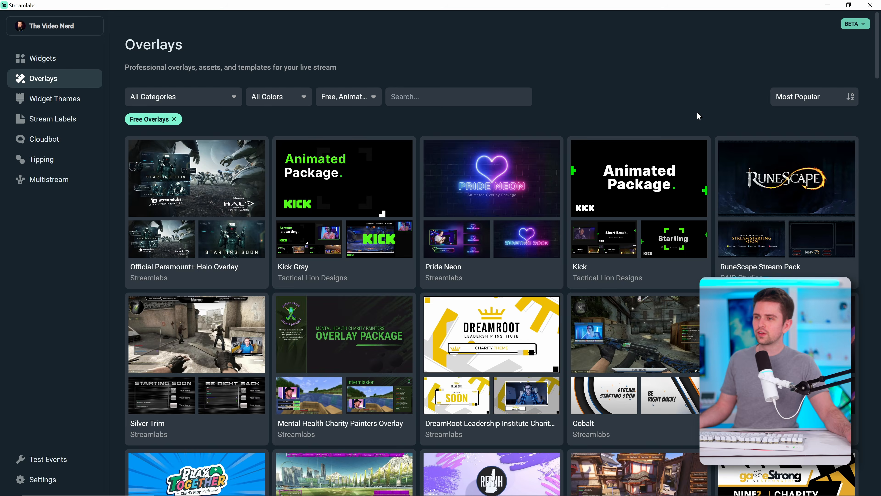
# Browse the filtered overlays and install the Kick Gray overlay by Tactical Lion Designs.
pyautogui.scroll(-10, 449, 250)
pyautogui.scroll(10, 455, 252)
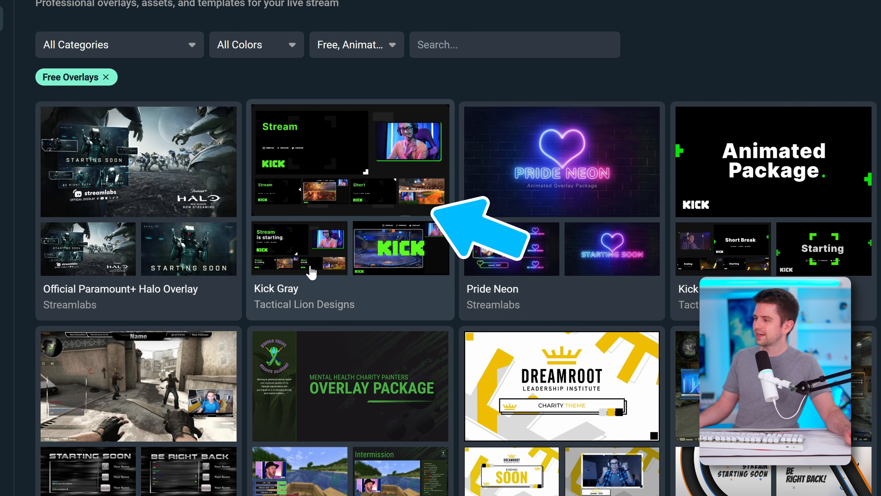
pyautogui.click(341, 196)
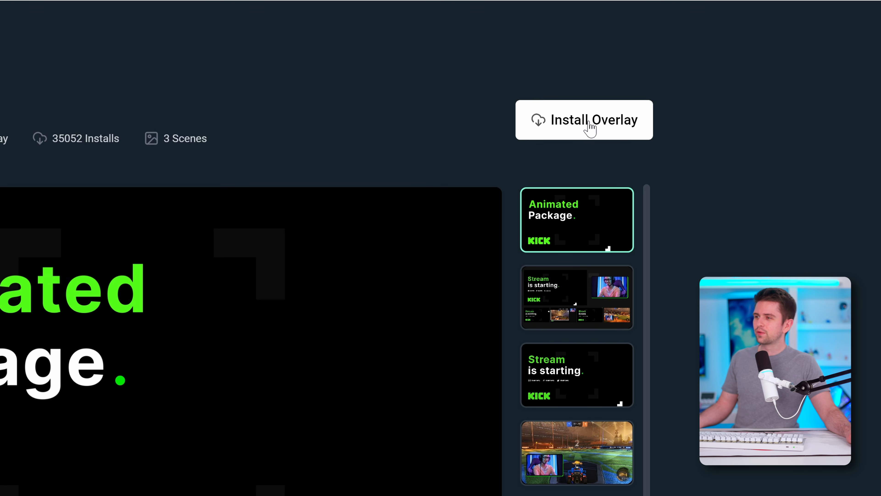
pyautogui.click(590, 125)
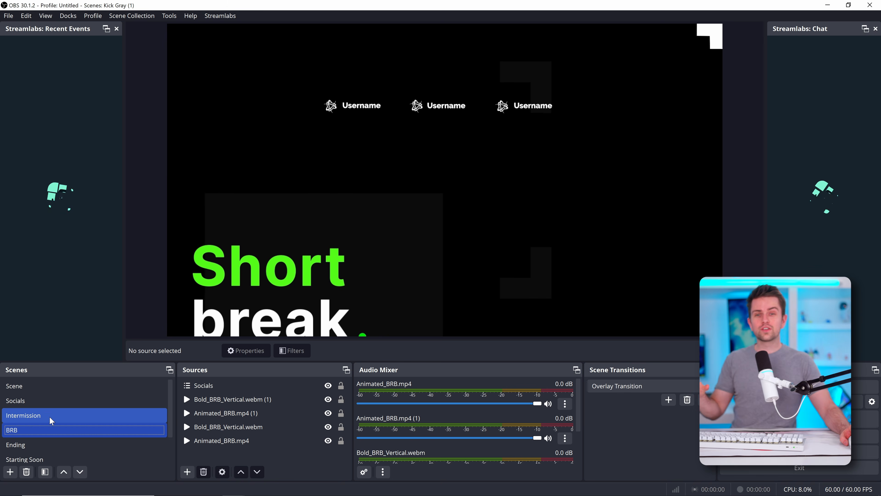
# Preview the scenes of the installed Kick Gray collection, including Intermission.
pyautogui.click(31, 415)
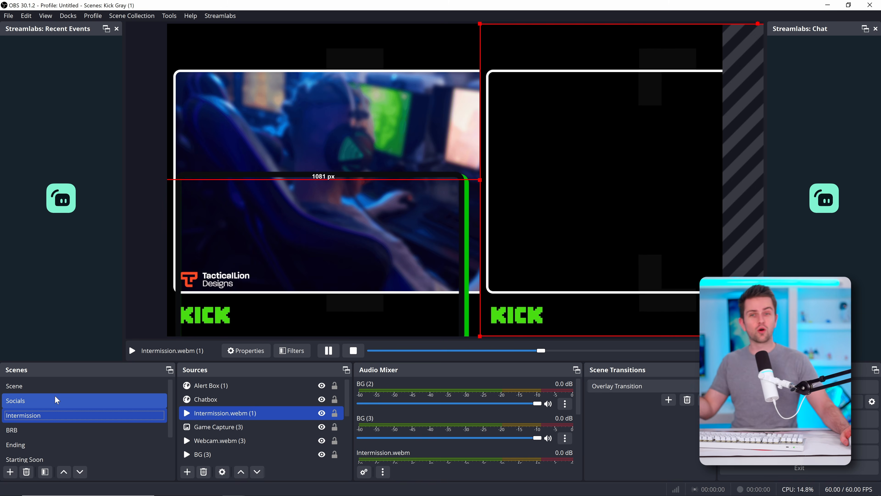
pyautogui.click(50, 389)
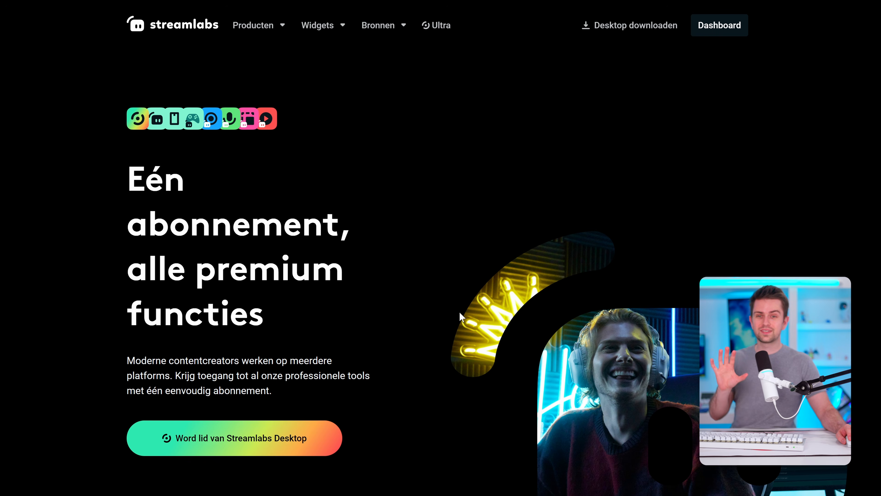
# On the Streamlabs Ultra web page, read through the included products, from Streamlabs Mobile + and Cross Clip Pro to Video Editor Pro and the All Stars bonuses.
pyautogui.scroll(-10, 458, 309)
pyautogui.scroll(-5, 447, 283)
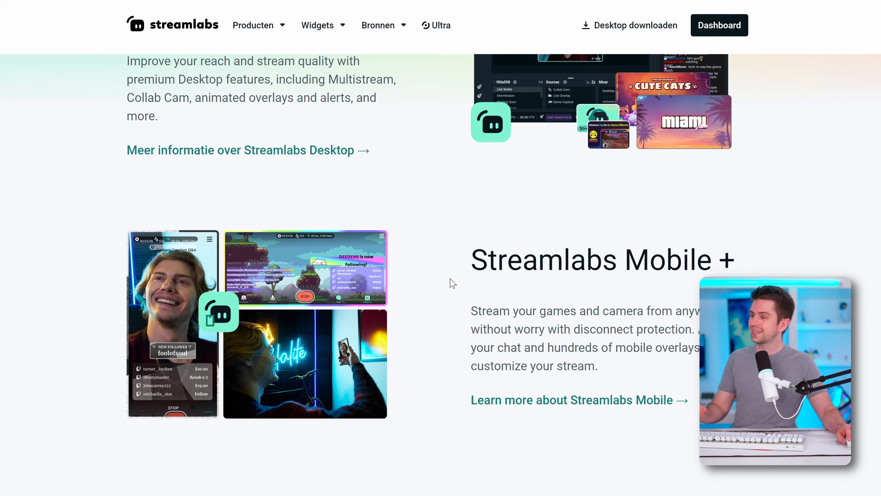
pyautogui.scroll(5, 478, 282)
pyautogui.scroll(-5, 521, 288)
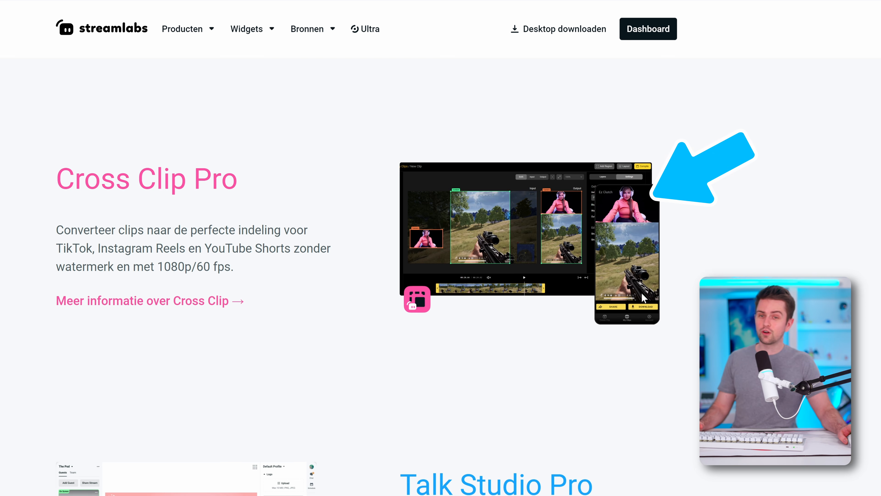
pyautogui.scroll(-5, 694, 252)
pyautogui.moveTo(422, 156); pyautogui.dragTo(562, 239)
pyautogui.click(587, 262)
pyautogui.scroll(-8, 587, 263)
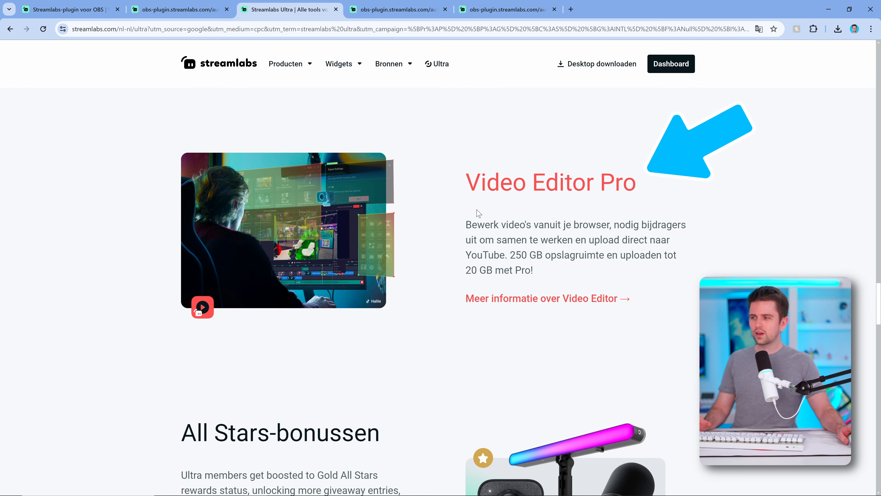
pyautogui.moveTo(465, 183); pyautogui.dragTo(695, 202)
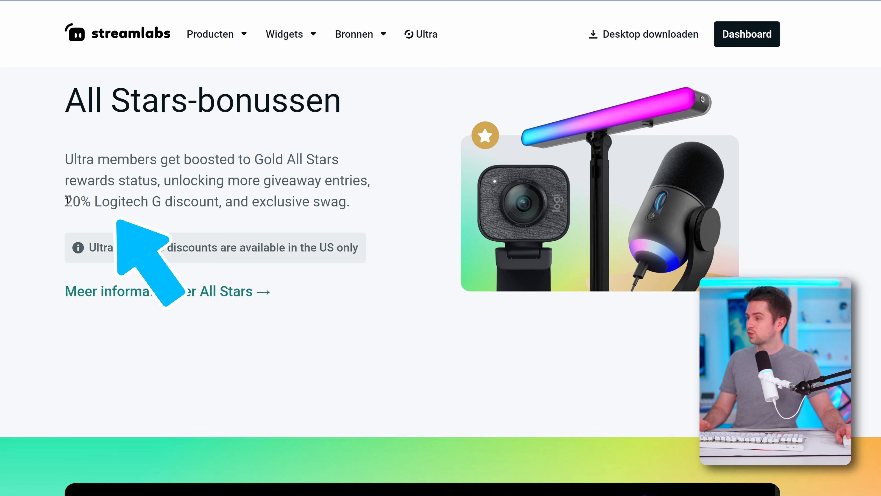
pyautogui.moveTo(68, 201); pyautogui.dragTo(136, 198)
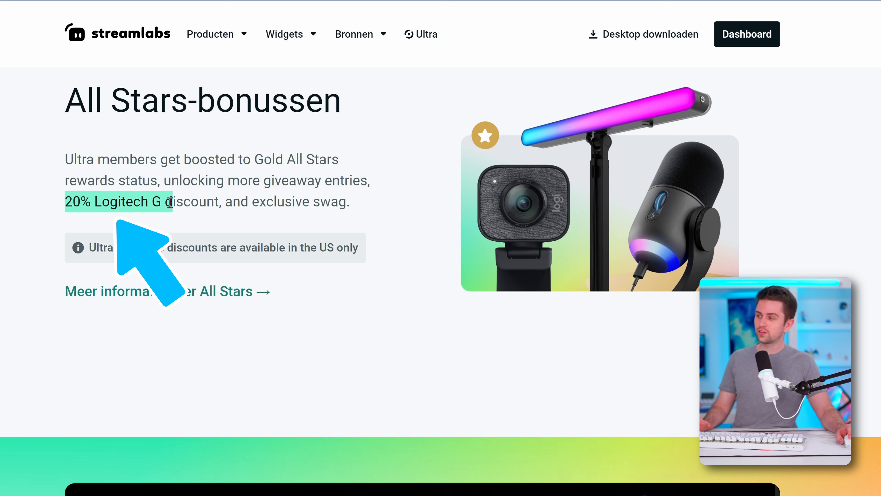
pyautogui.moveTo(291, 247); pyautogui.dragTo(348, 247)
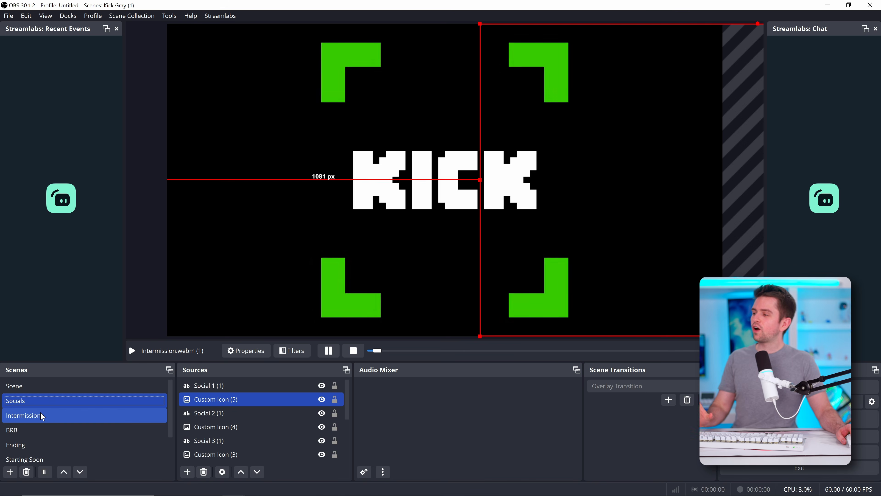
# Back in OBS, reposition Webcam.webm (3) and Intermission.webm (1) in the Intermission scene's preview, and open the list of source types.
pyautogui.click(66, 415)
pyautogui.moveTo(506, 196); pyautogui.dragTo(602, 219)
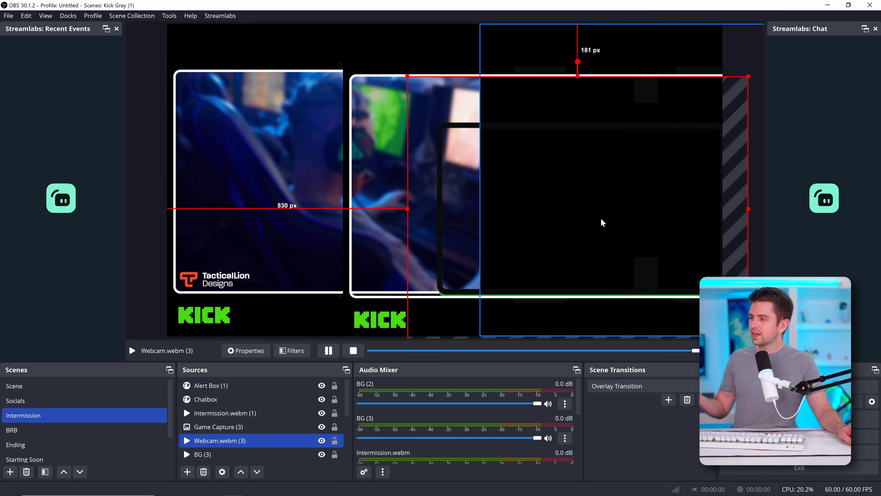
pyautogui.moveTo(363, 246); pyautogui.dragTo(327, 239)
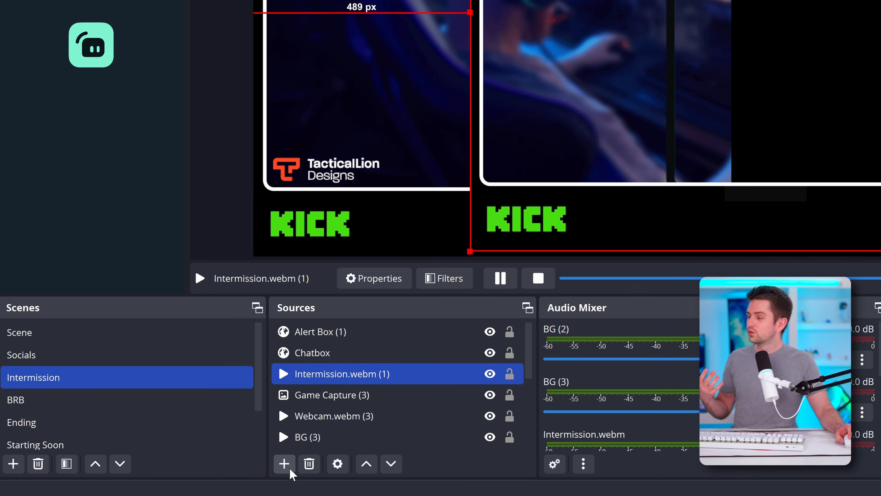
pyautogui.click(291, 465)
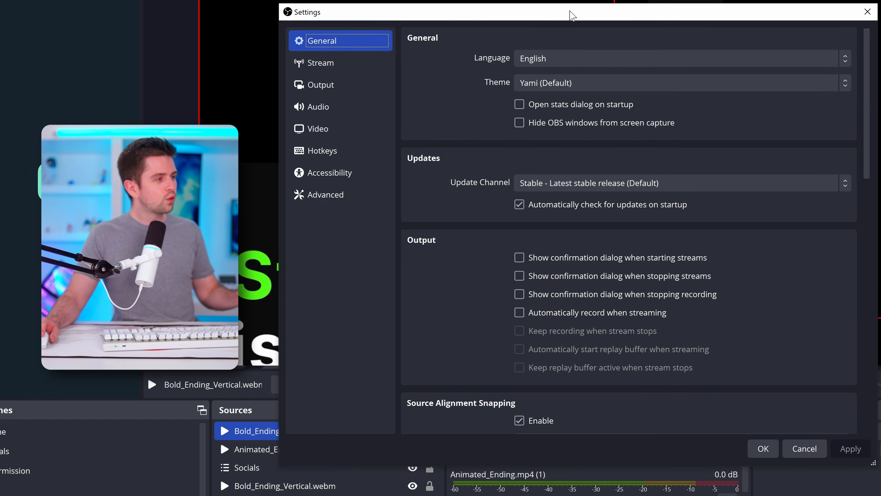
# Move the Settings window and look through its Output, Audio and Video sections, returning to General.
pyautogui.moveTo(573, 15); pyautogui.dragTo(561, 32)
pyautogui.click(312, 101)
pyautogui.click(302, 123)
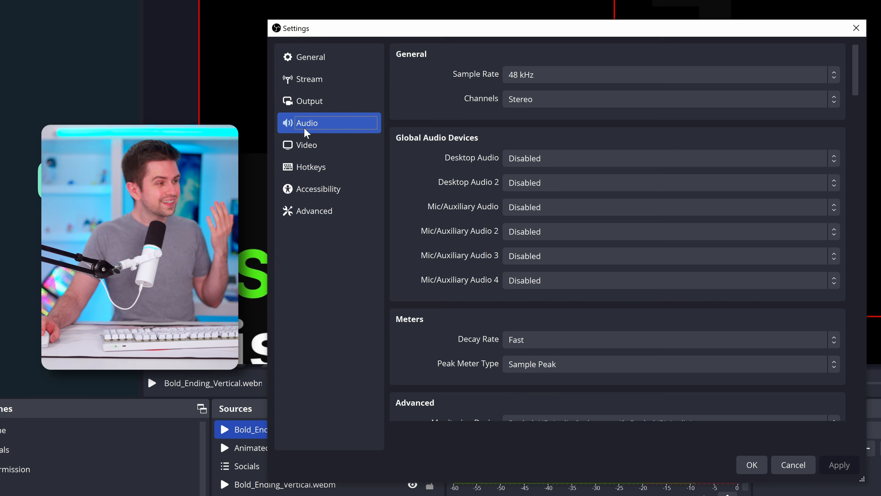
pyautogui.click(310, 145)
pyautogui.click(310, 57)
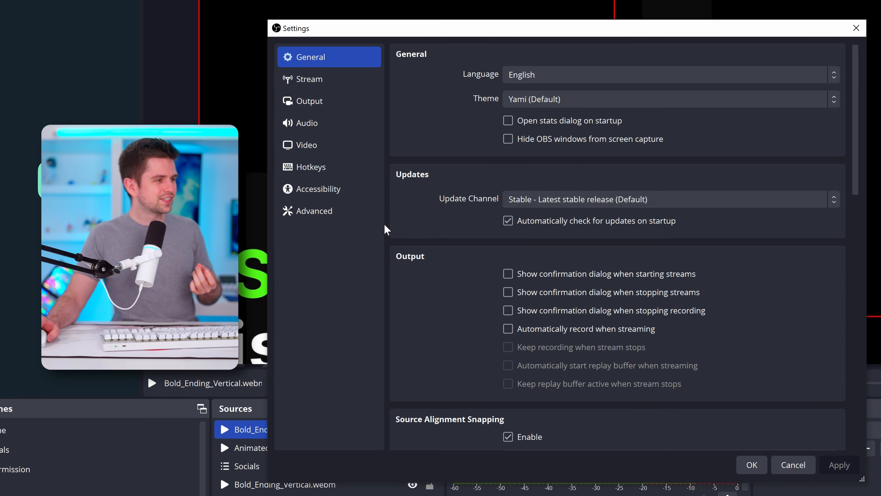
# Turn Source Alignment Snapping off and back on in the general settings.
pyautogui.scroll(-3, 749, 182)
pyautogui.moveTo(855, 122); pyautogui.dragTo(851, 173)
pyautogui.click(507, 191)
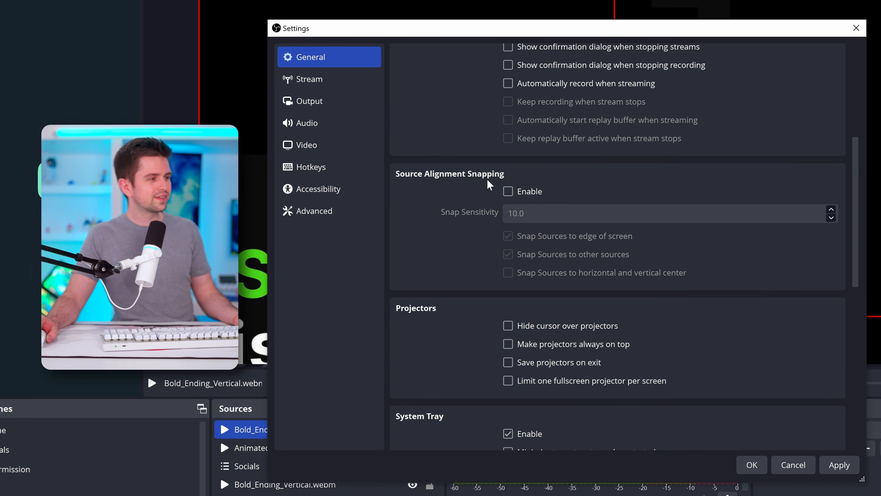
pyautogui.click(507, 191)
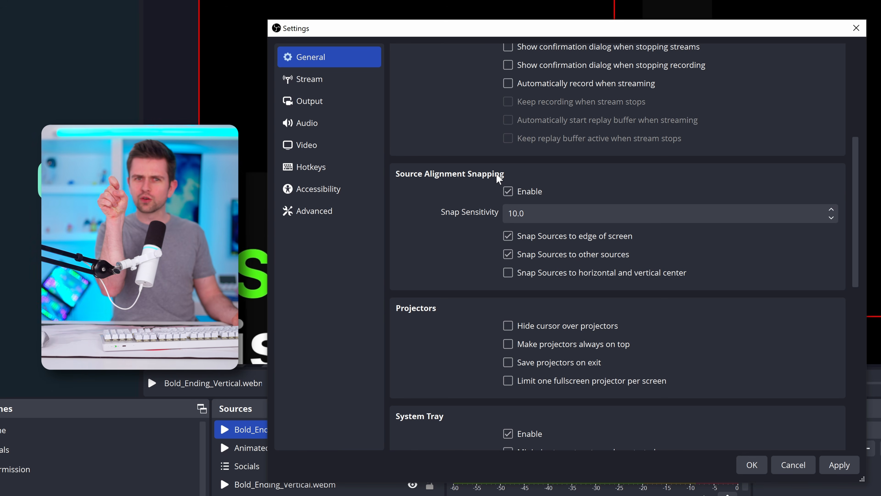
# Check the Stream settings, set the output mode to Advanced, and show its Streaming settings.
pyautogui.click(331, 86)
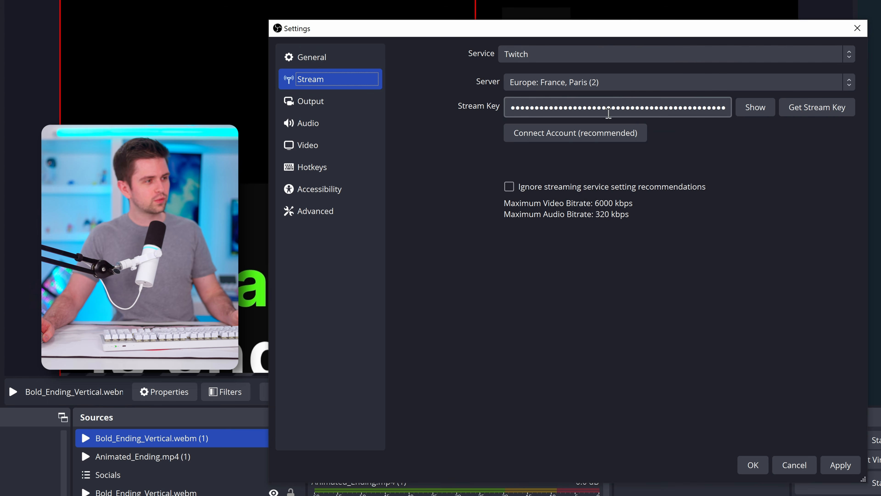
pyautogui.click(313, 102)
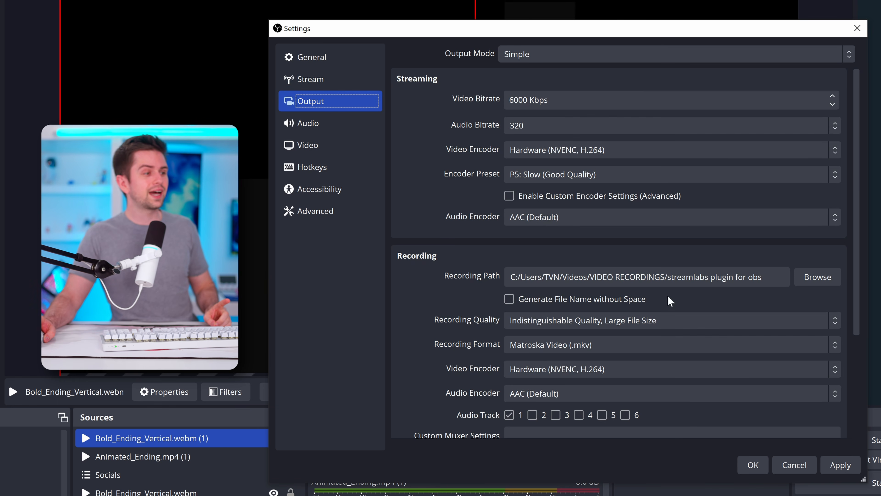
pyautogui.click(526, 58)
pyautogui.click(520, 82)
pyautogui.click(520, 83)
pyautogui.click(472, 81)
pyautogui.click(419, 85)
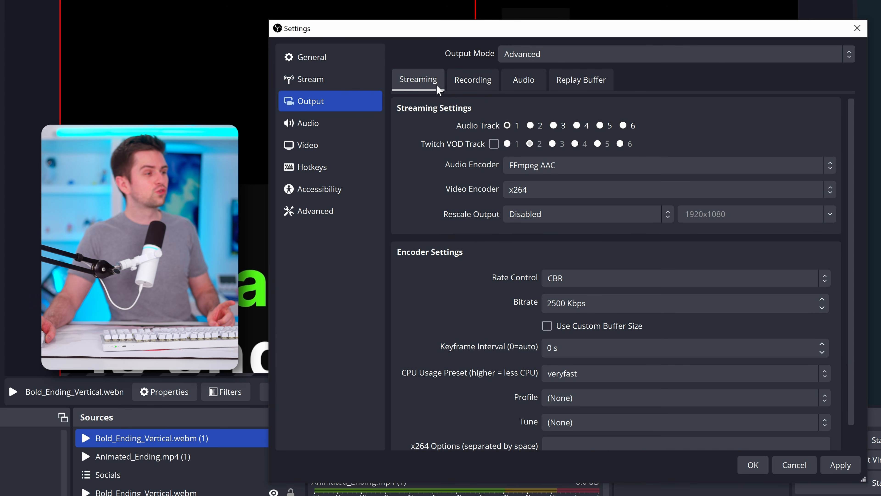
# Enable the Twitch VOD Track and set the streaming video encoder to NVIDIA NVENC H.264.
pyautogui.scroll(-1, 492, 155)
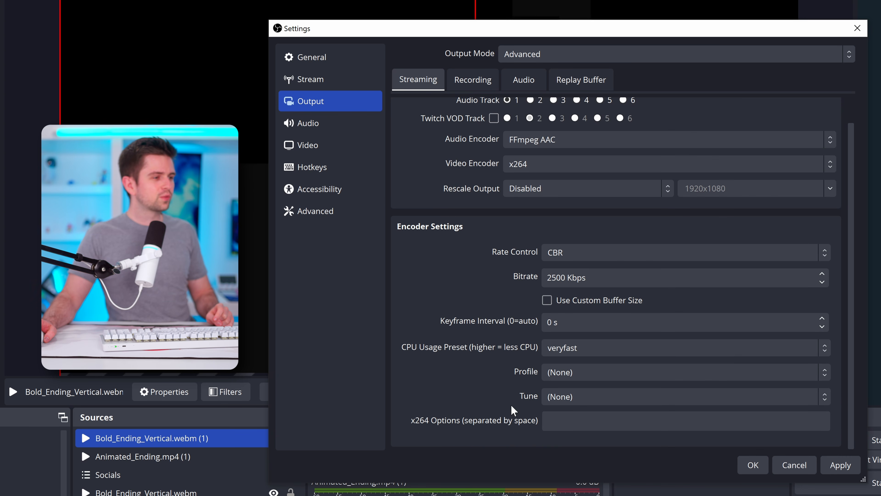
pyautogui.scroll(1, 512, 410)
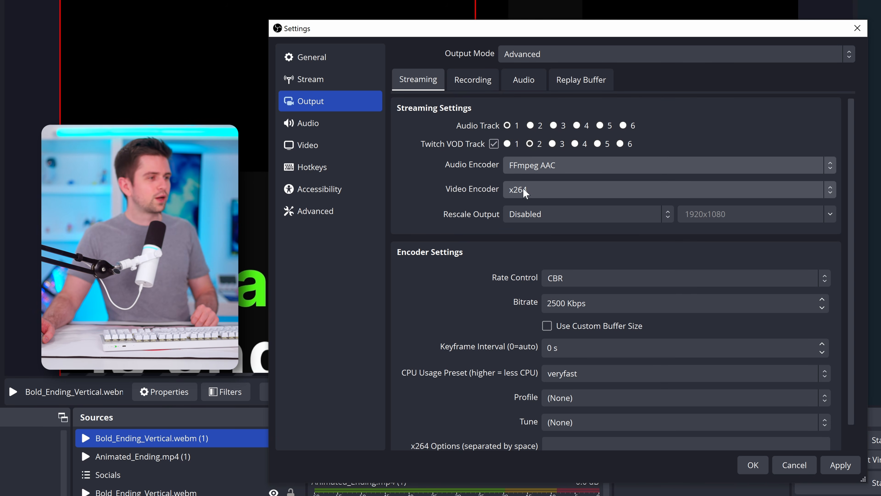
pyautogui.click(517, 193)
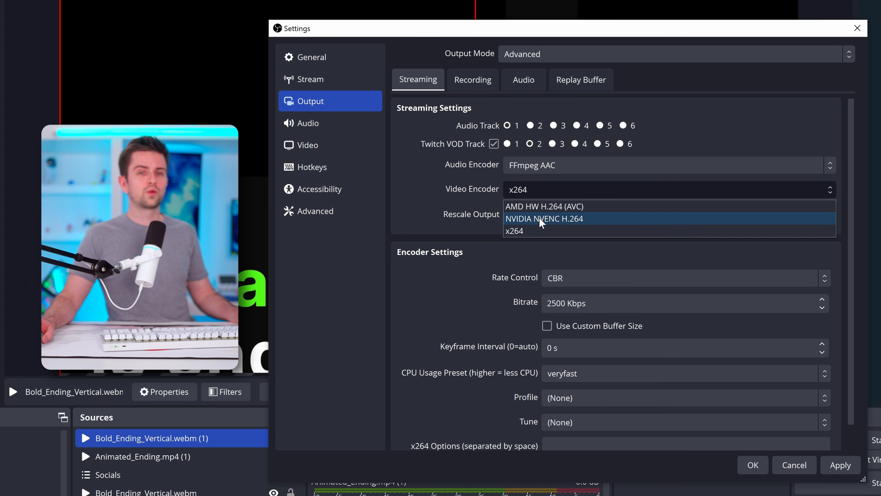
pyautogui.click(549, 218)
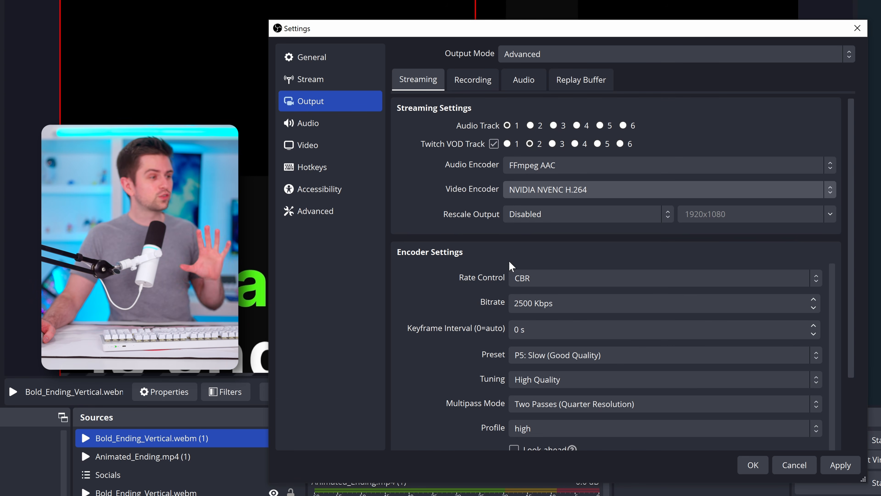
# Set the rate control in the streaming encoder settings to CBR.
pyautogui.scroll(-3, 468, 265)
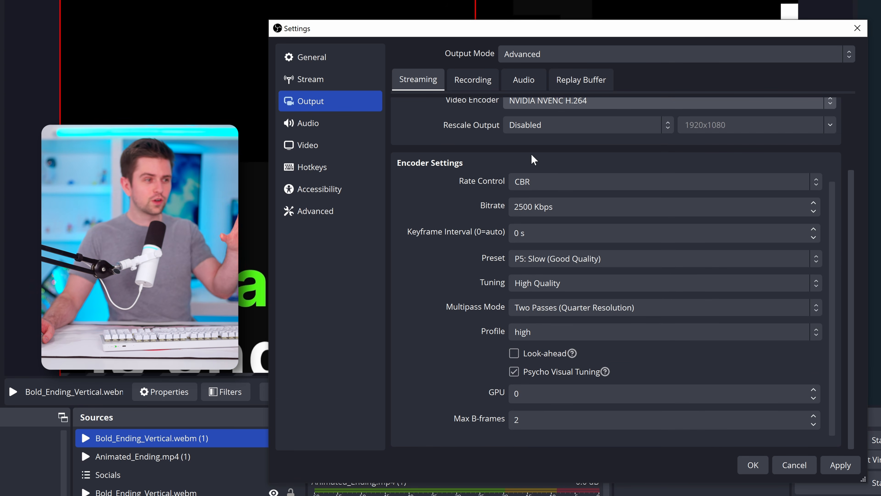
pyautogui.click(538, 182)
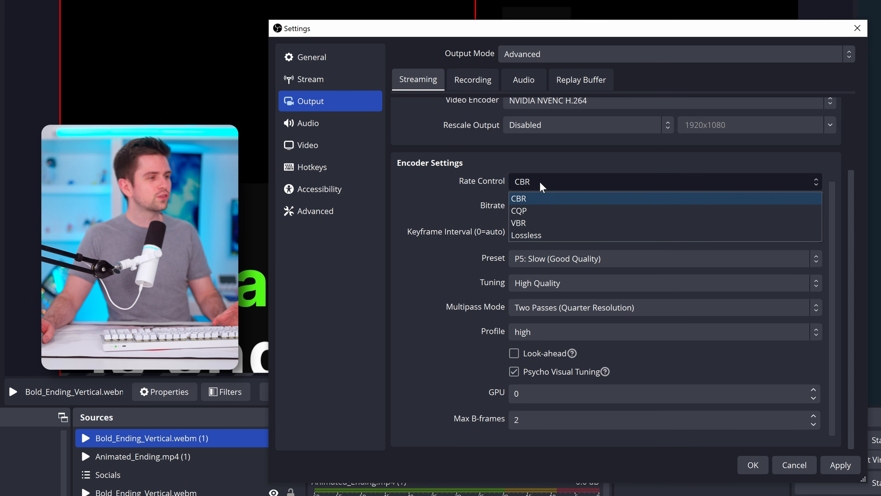
pyautogui.click(526, 199)
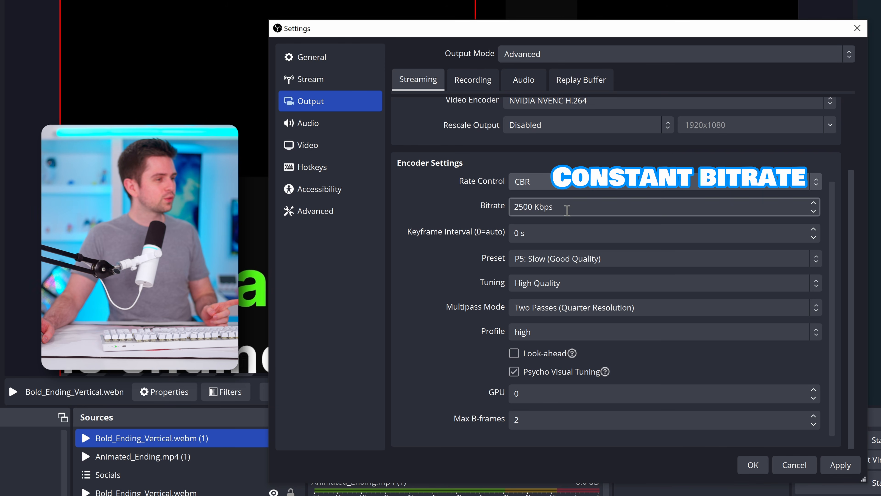
# Select the bitrate value and check the upload speed in the internet speed test result.
pyautogui.moveTo(567, 210); pyautogui.dragTo(492, 218)
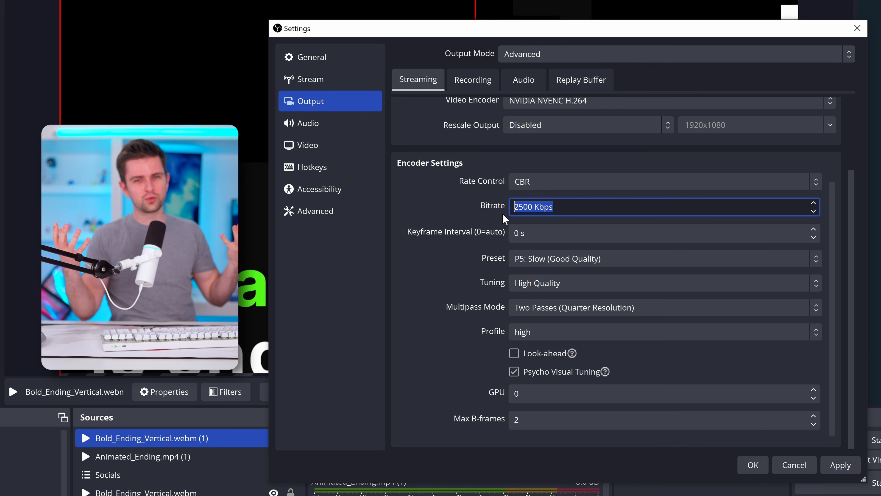
pyautogui.click(525, 209)
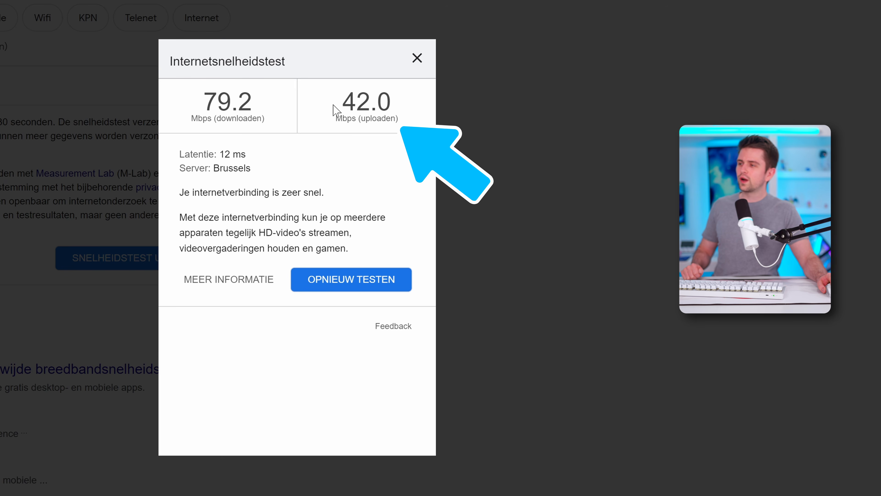
pyautogui.moveTo(336, 111); pyautogui.dragTo(348, 117)
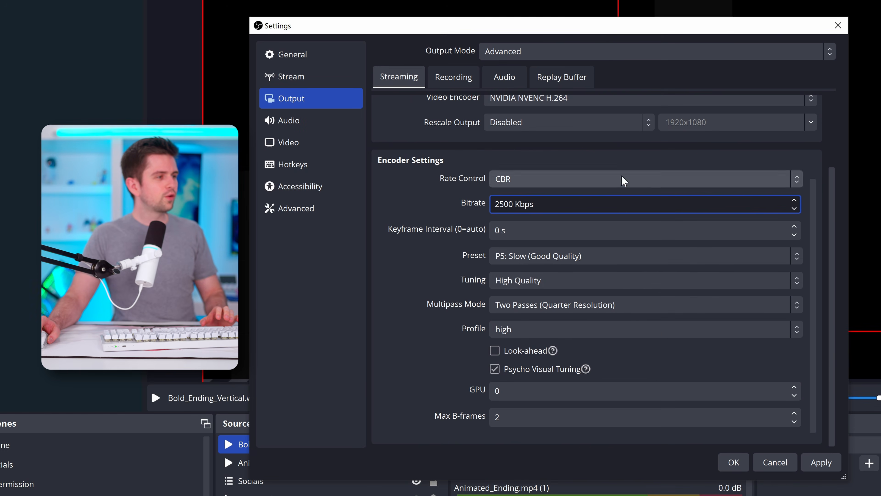
# Try a streaming bitrate of 8000 Kbps and one of 10000 Kbps.
pyautogui.moveTo(547, 204); pyautogui.dragTo(496, 213)
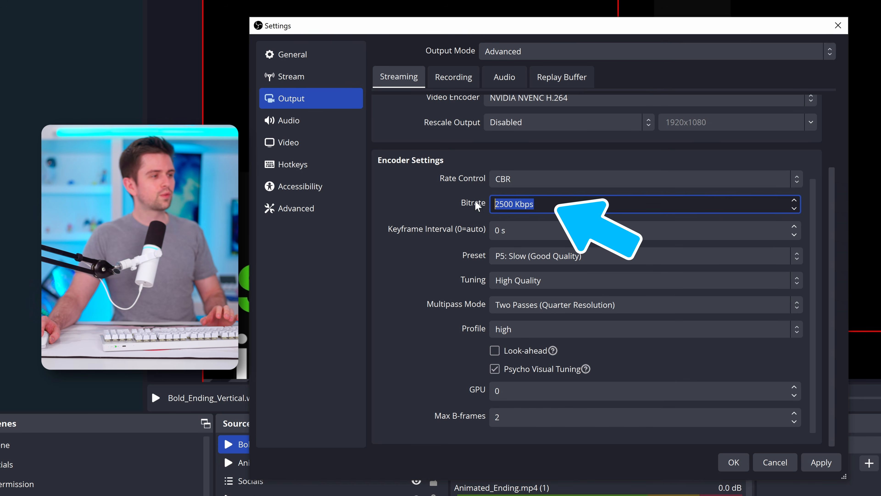
pyautogui.write('800')
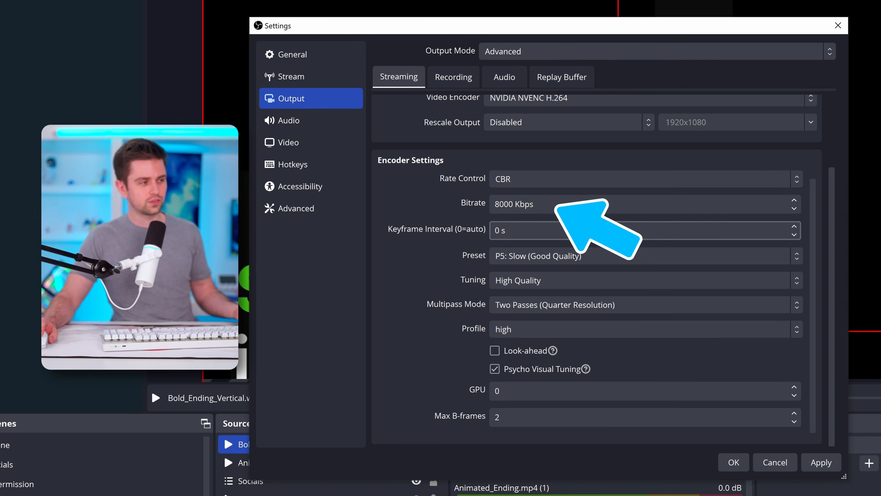
pyautogui.moveTo(536, 204); pyautogui.dragTo(492, 211)
pyautogui.write('10')
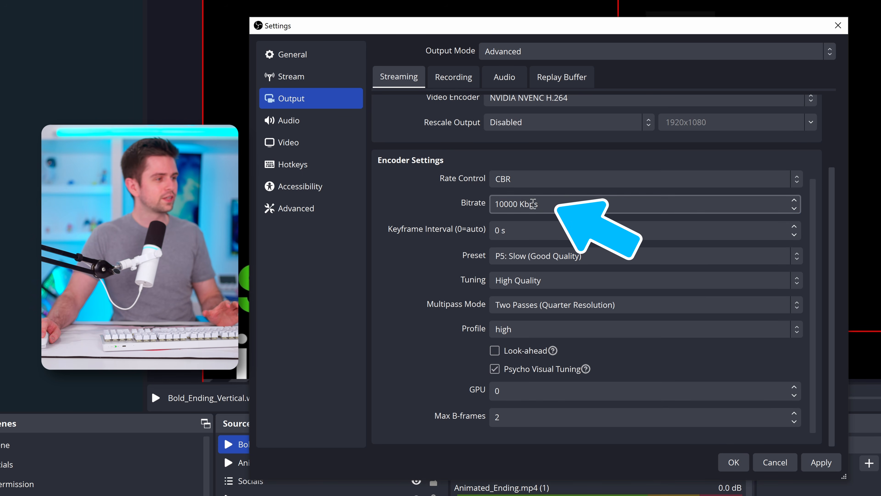
# Switch to Calculator, examine the bitrate calculation based on the upload speed, and copy its result.
pyautogui.hotkey('alt', 'Tab')
pyautogui.moveTo(274, 127); pyautogui.dragTo(300, 115)
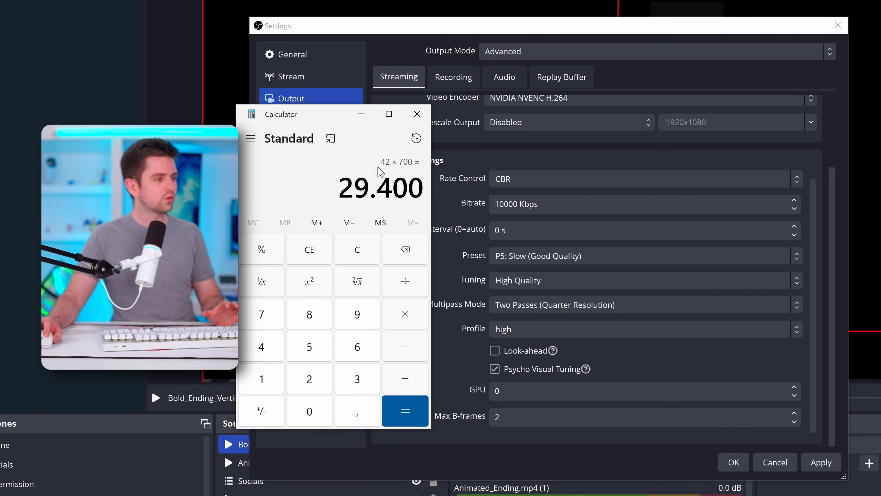
pyautogui.doubleClick(361, 190)
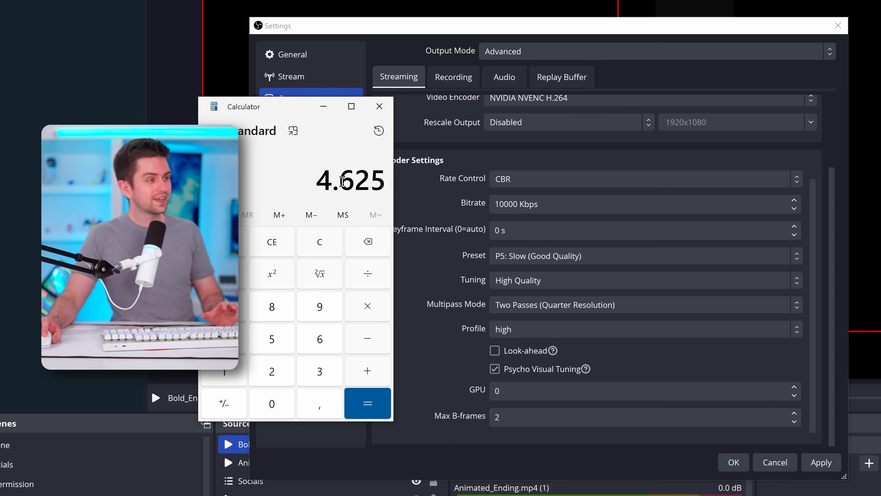
pyautogui.moveTo(320, 180); pyautogui.dragTo(393, 187)
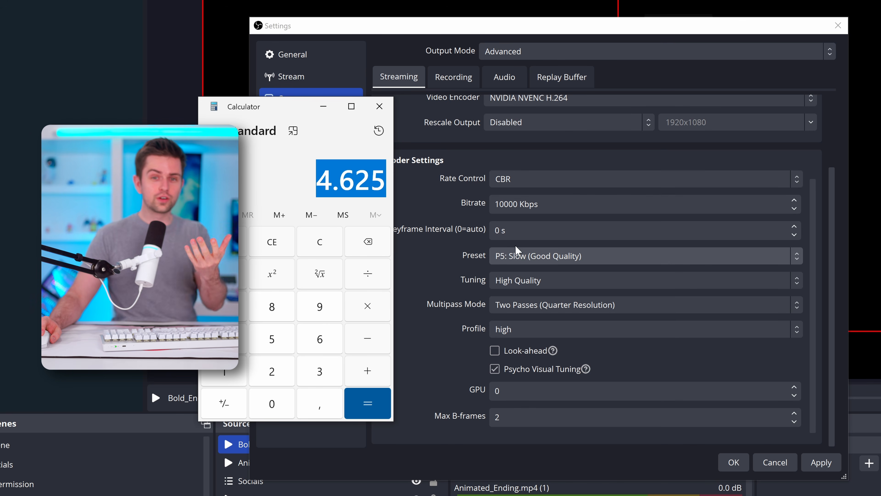
pyautogui.click(331, 197)
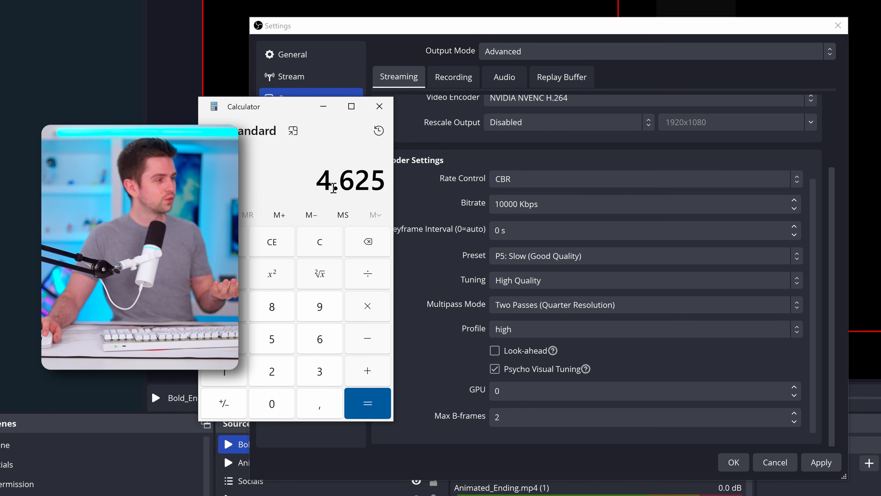
pyautogui.doubleClick(349, 190)
pyautogui.hotkey('ctrl', 'c')
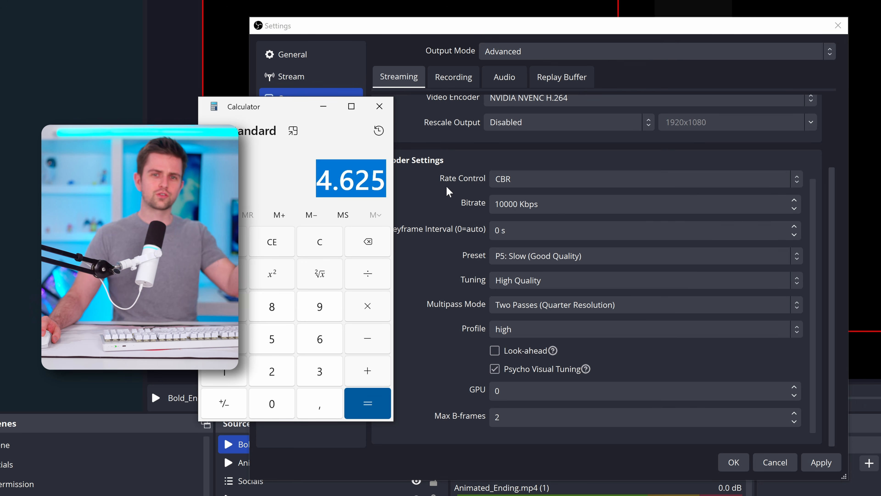
# Back in the OBS settings, set the bitrate to 8000 Kbps and the keyframe interval to 2 s.
pyautogui.click(549, 208)
pyautogui.hotkey('ctrl', 'a')
pyautogui.write('8000')
pyautogui.click(517, 229)
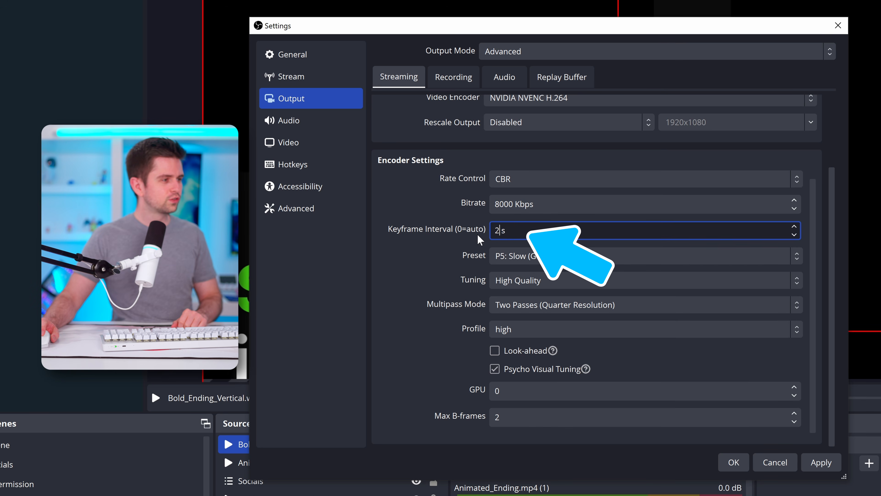
# Set the encoder preset to P6: Slower (Better Quality) and the multipass mode to Two Passes (Quarter Resolution).
pyautogui.click(541, 256)
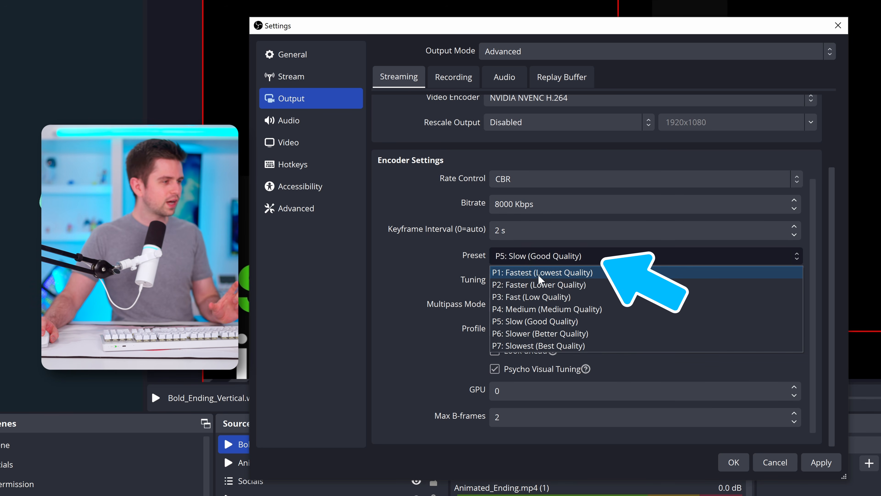
pyautogui.click(514, 334)
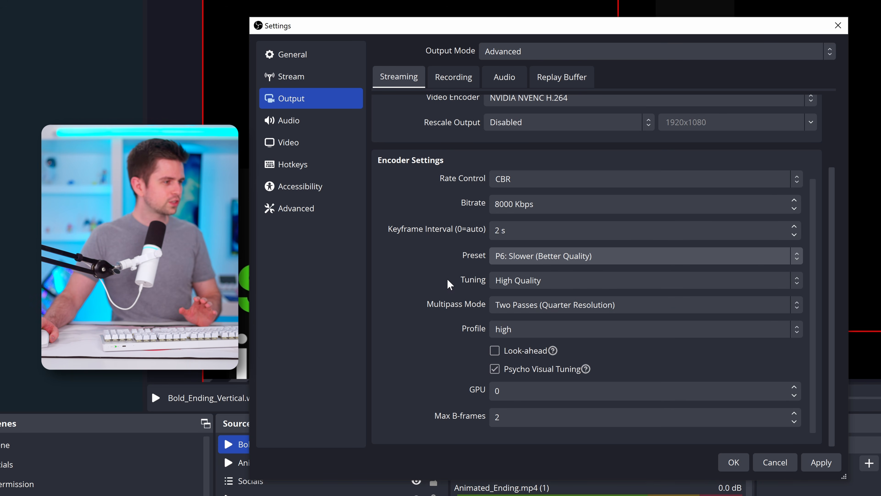
pyautogui.click(518, 303)
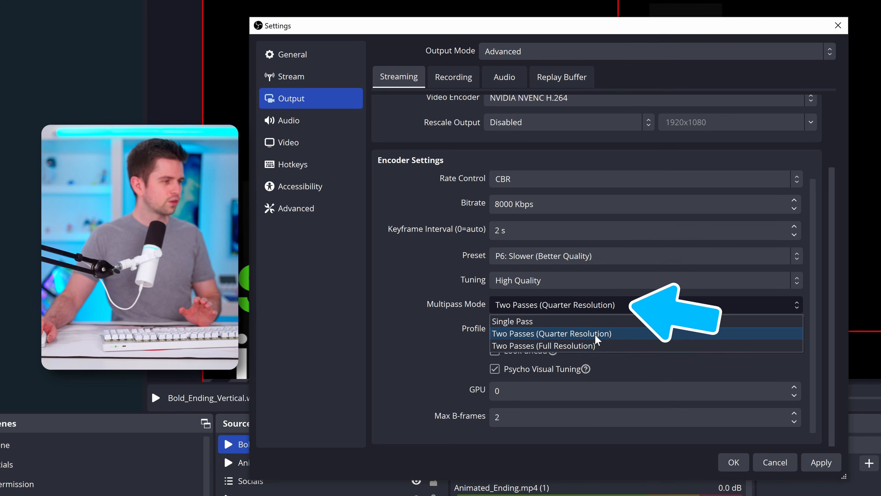
pyautogui.click(598, 336)
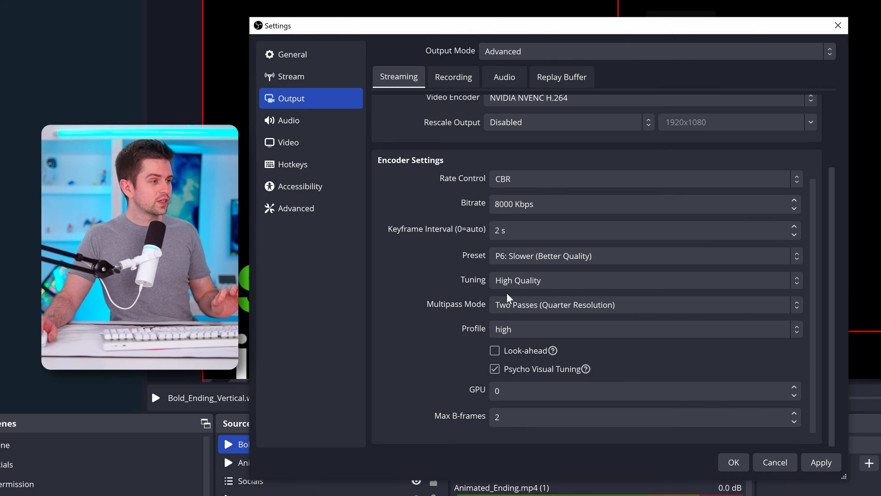
pyautogui.click(511, 260)
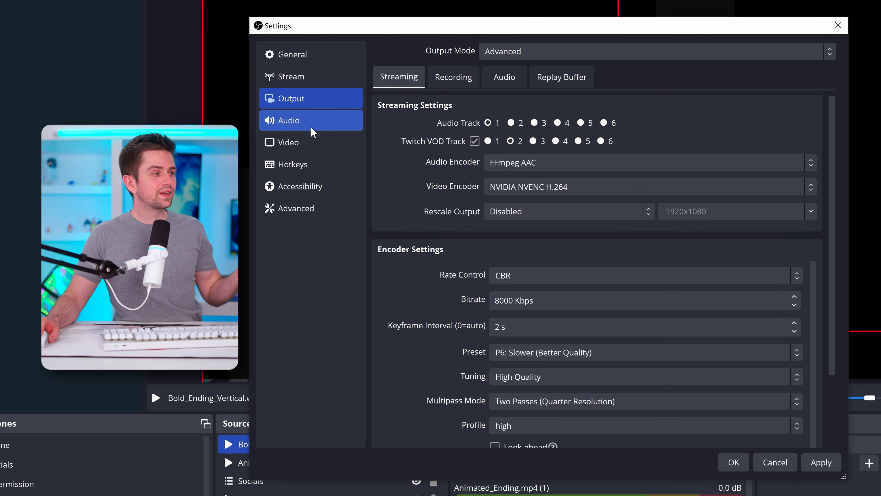
# In the audio settings, set the sample rate to 48 kHz and Desktop Audio to Default.
pyautogui.click(309, 120)
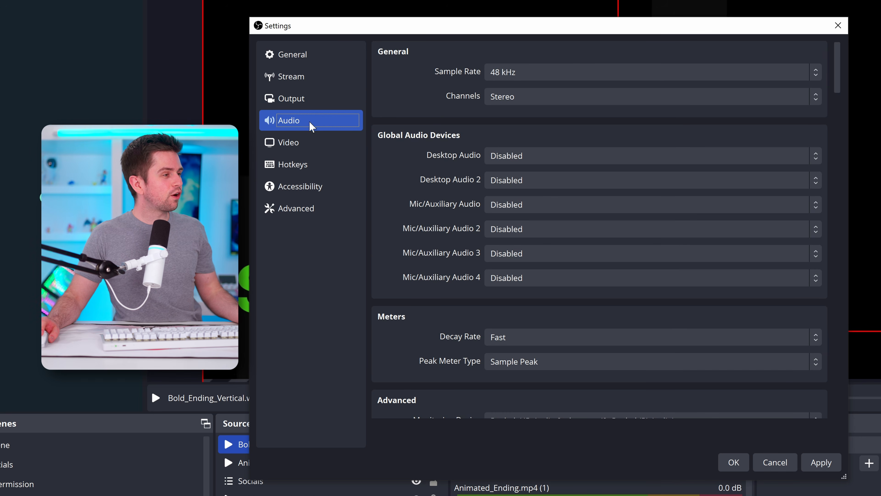
pyautogui.click(505, 72)
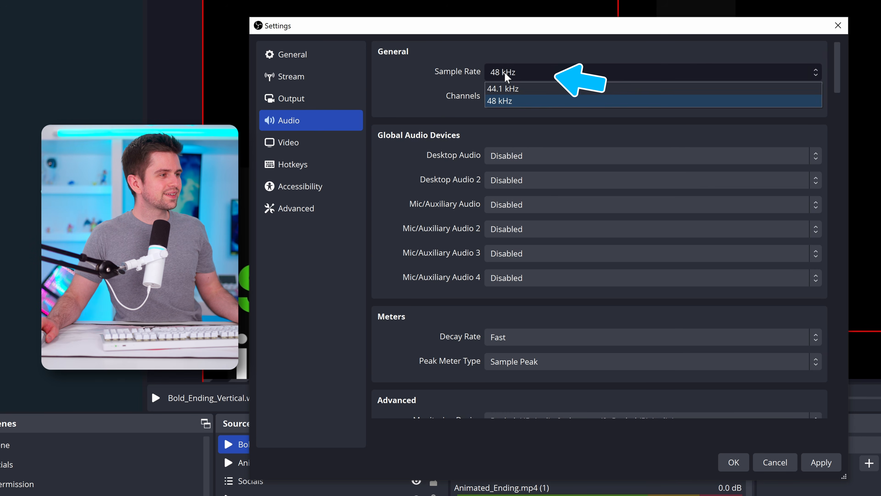
pyautogui.click(498, 101)
pyautogui.click(504, 155)
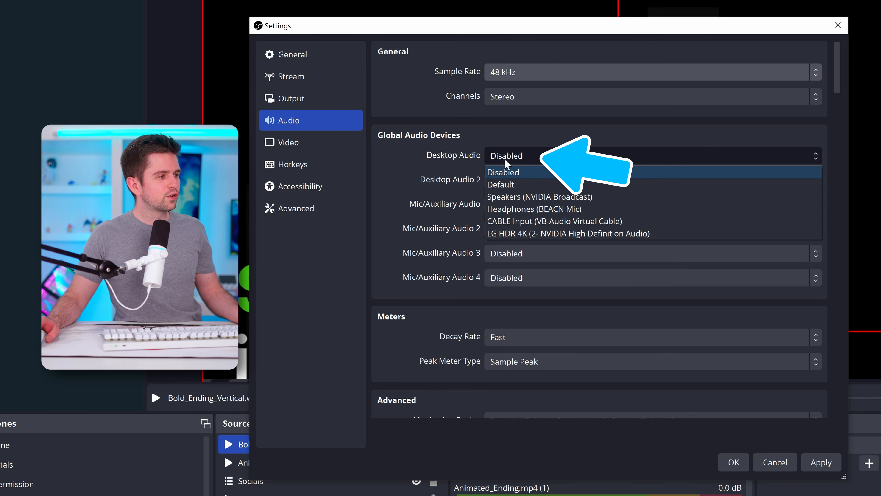
pyautogui.click(506, 184)
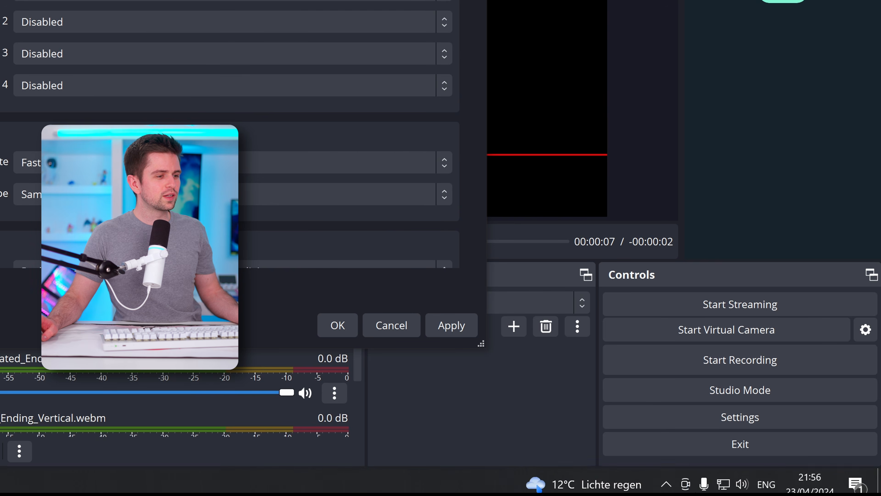
# Check which playback device Windows uses by default and review the Desktop Audio setting.
pyautogui.click(743, 483)
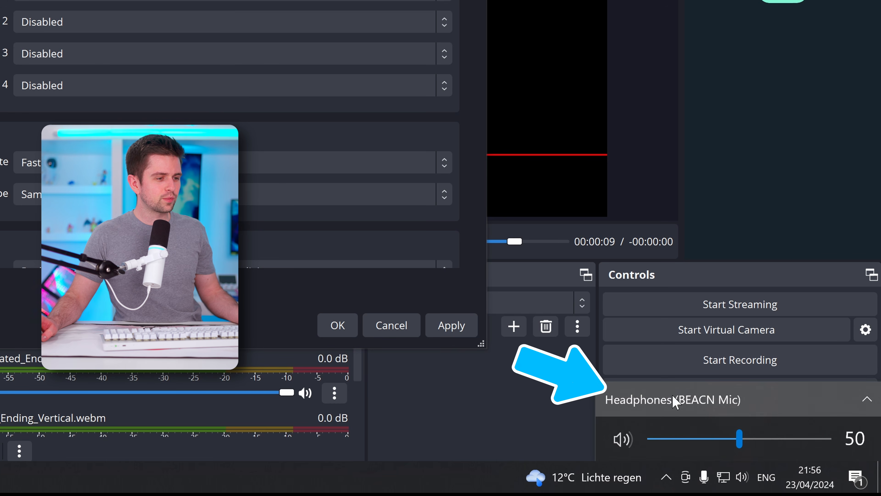
pyautogui.click(677, 410)
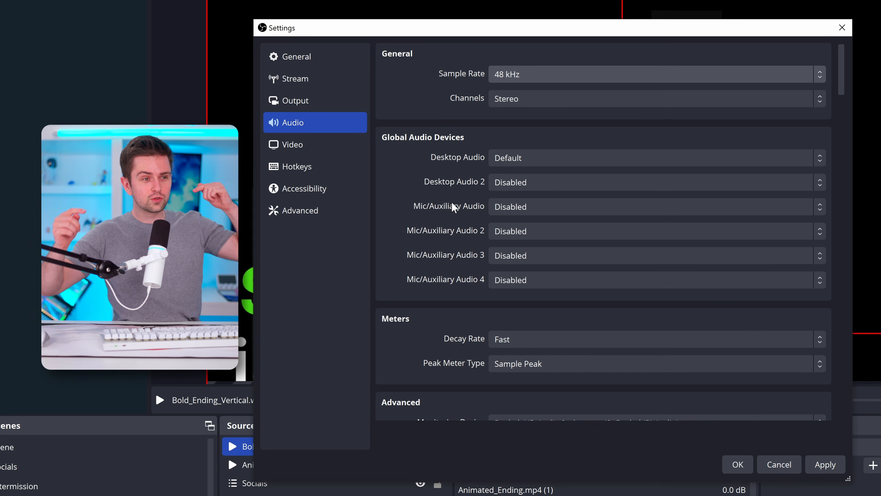
pyautogui.click(518, 164)
pyautogui.click(542, 158)
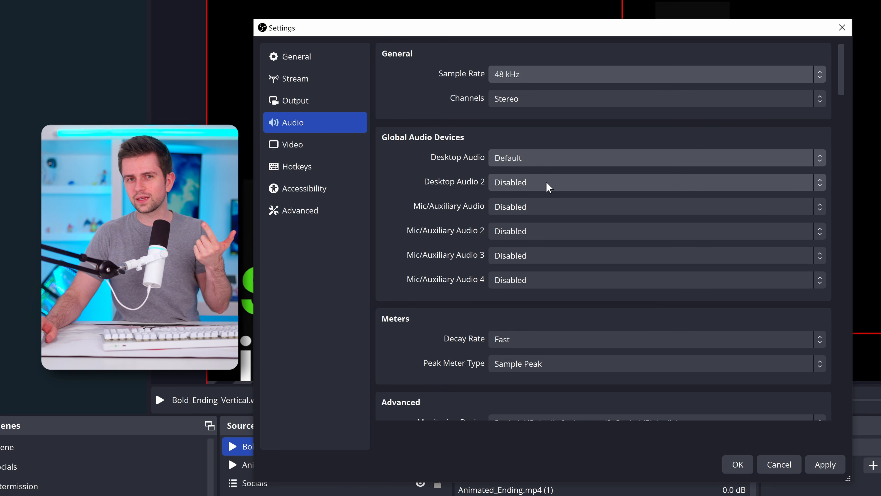
# Set Mic/Auxiliary Audio to Microphone (BEACN Mic) and recheck the global audio devices.
pyautogui.click(494, 208)
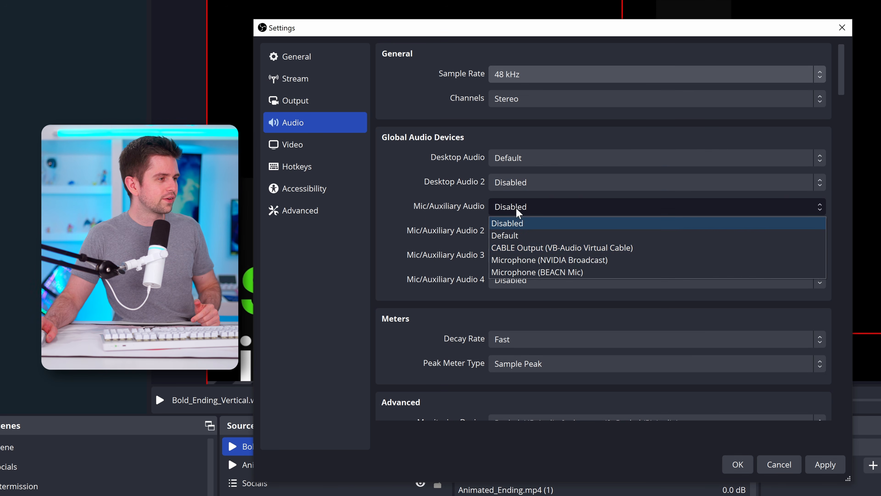
pyautogui.click(528, 273)
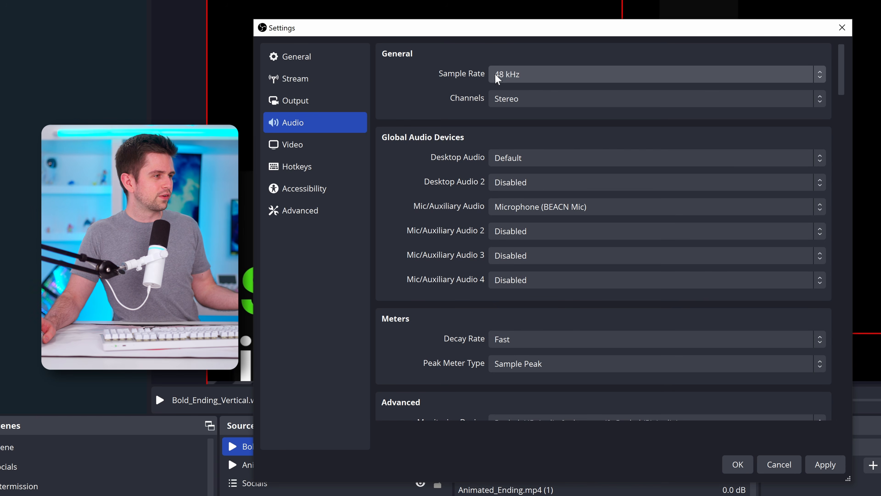
pyautogui.click(505, 161)
pyautogui.click(517, 186)
pyautogui.click(517, 207)
# Review the base and output resolutions and the frame rate in the video settings.
pyautogui.click(295, 148)
pyautogui.click(295, 149)
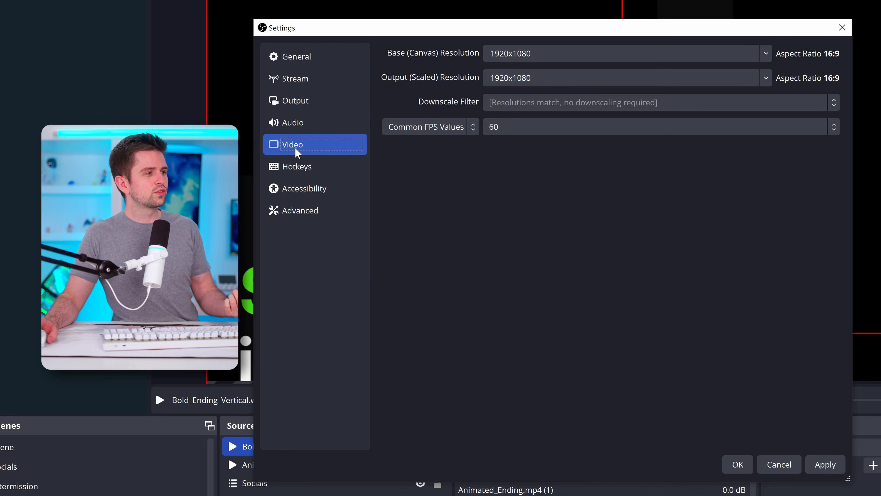
pyautogui.moveTo(541, 56); pyautogui.dragTo(434, 80)
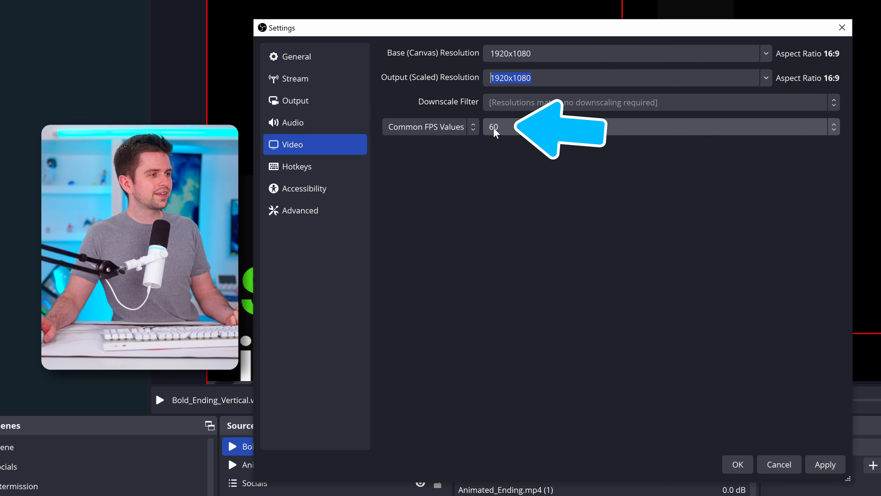
# Look through the available hotkey assignments for streaming, recording and sources, and show the Advanced settings.
pyautogui.click(290, 167)
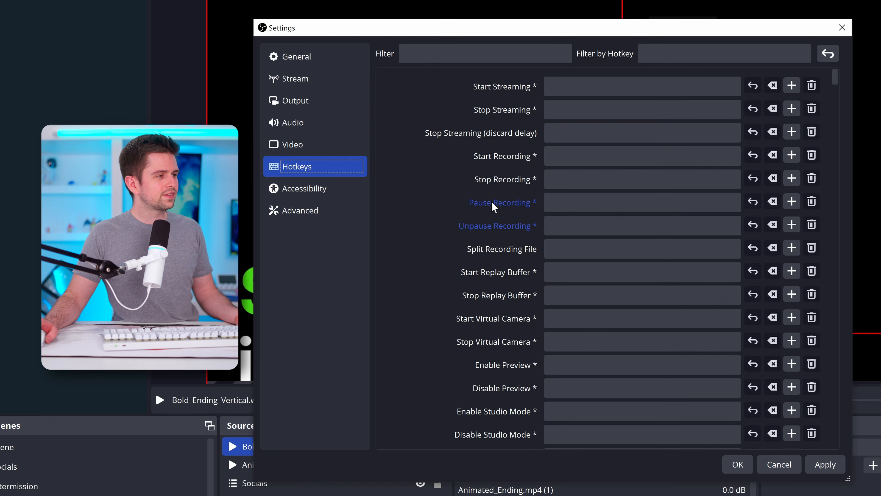
pyautogui.scroll(-15, 495, 207)
pyautogui.scroll(18, 482, 301)
pyautogui.scroll(-2, 495, 352)
pyautogui.scroll(-1, 495, 351)
pyautogui.scroll(4, 507, 379)
pyautogui.moveTo(834, 77); pyautogui.dragTo(850, 260)
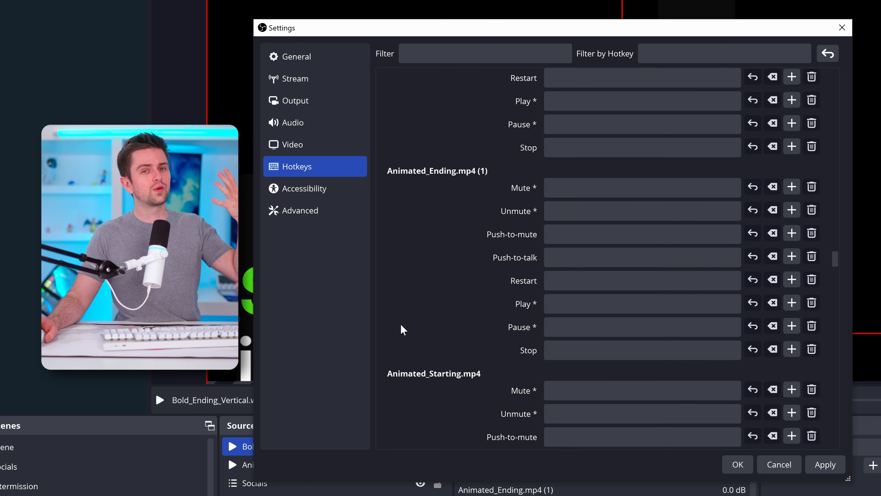
pyautogui.scroll(20, 409, 334)
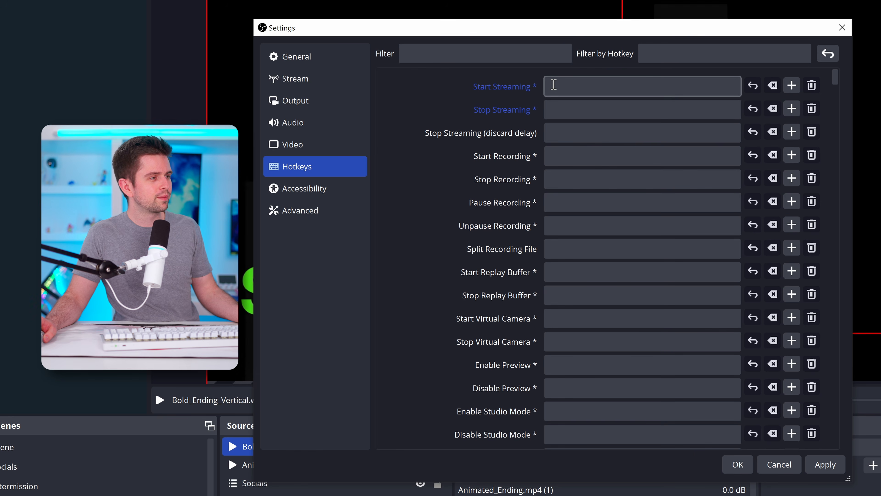
pyautogui.click(310, 212)
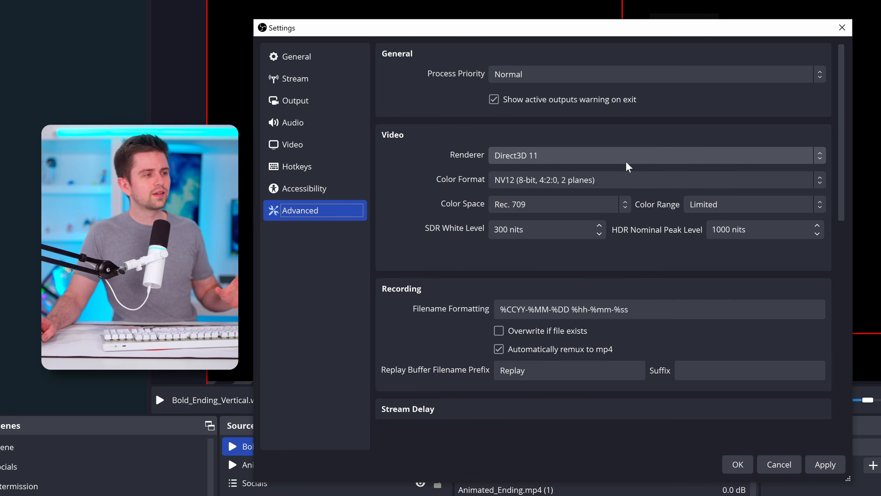
# Look through the Advanced and General settings and close the settings.
pyautogui.scroll(-5, 422, 243)
pyautogui.scroll(5, 422, 243)
pyautogui.click(299, 57)
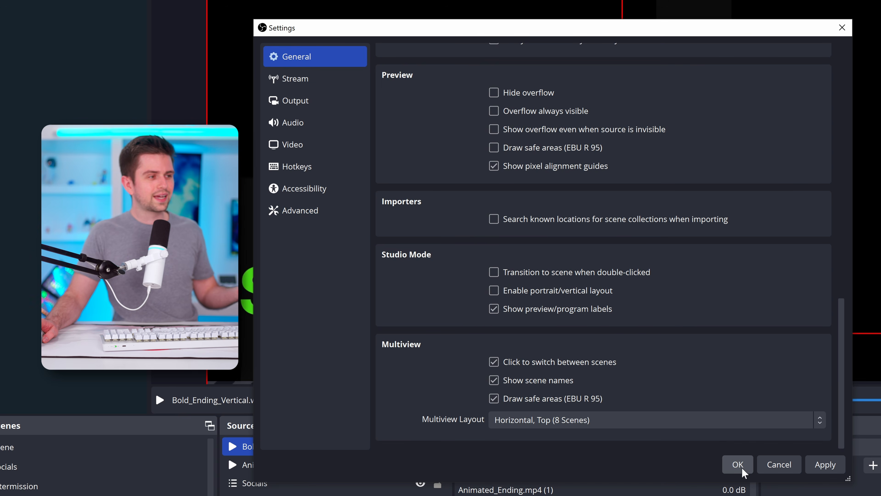
pyautogui.click(738, 464)
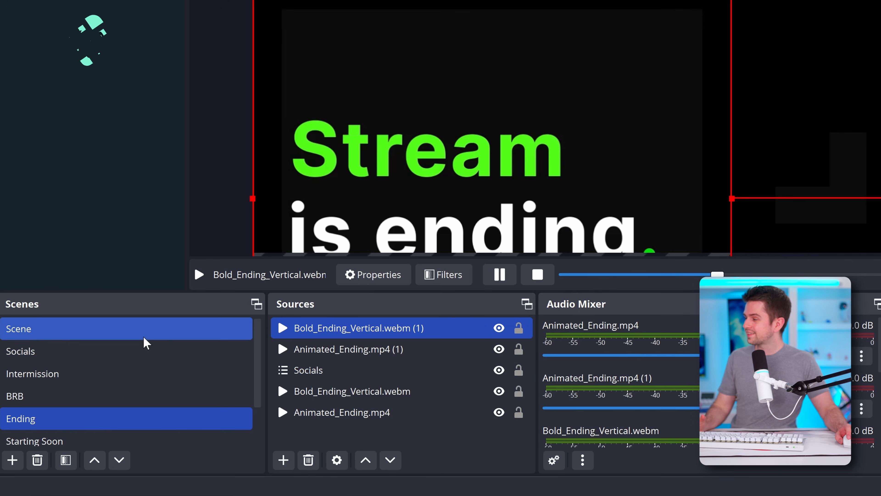
# Add the Streamlabs Alert Box widget to the empty scene and place it about 569 px from the canvas's left edge and 122 px from its top.
pyautogui.click(21, 386)
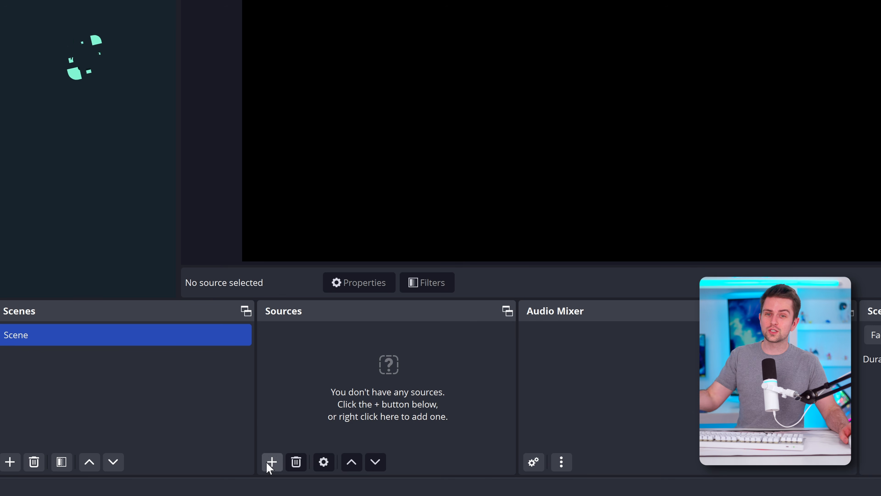
pyautogui.click(271, 462)
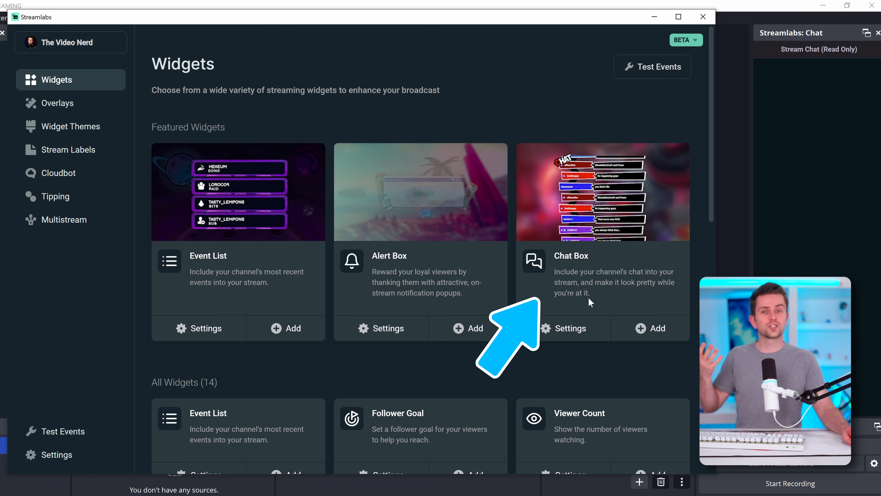
pyautogui.scroll(-15, 304, 257)
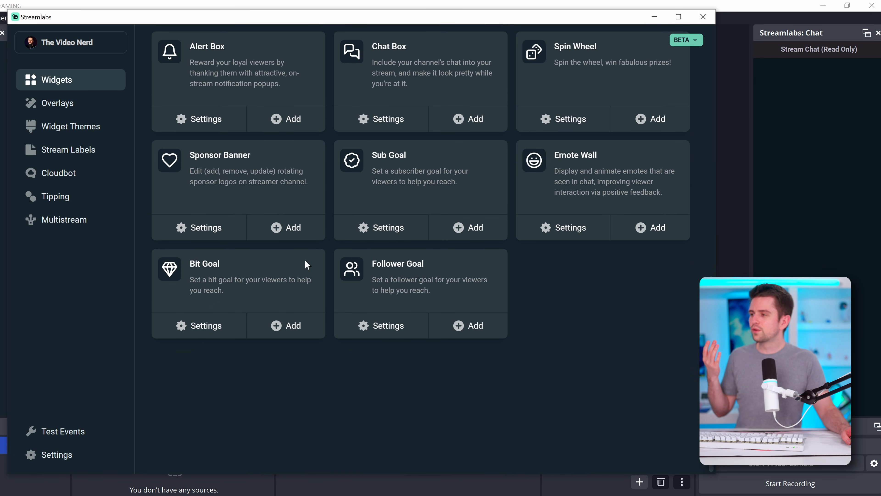
pyautogui.scroll(7, 308, 258)
pyautogui.scroll(5, 312, 264)
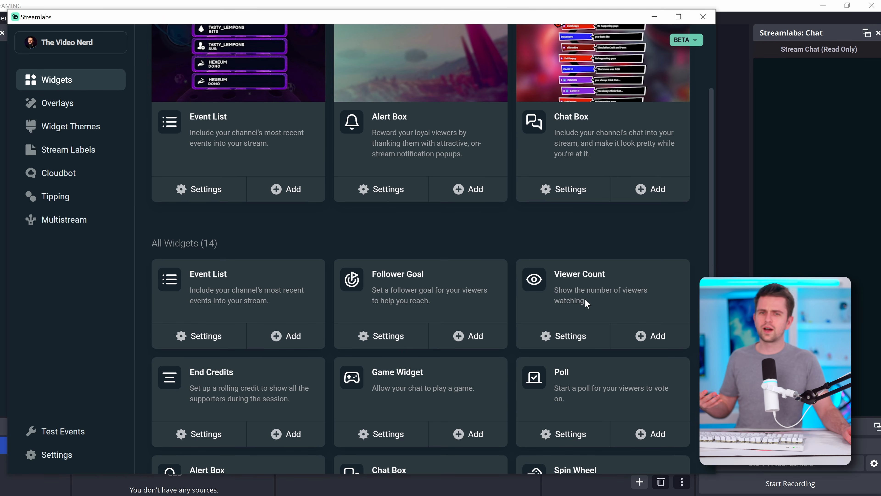
pyautogui.scroll(5, 425, 301)
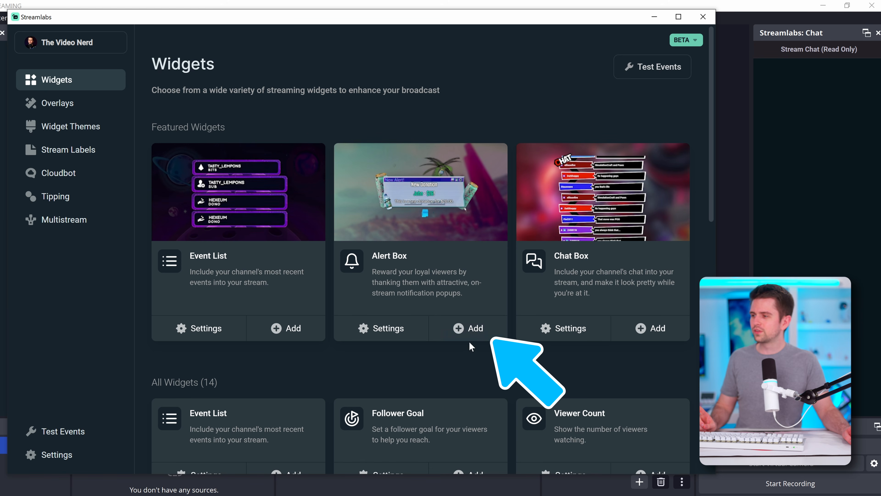
pyautogui.click(471, 330)
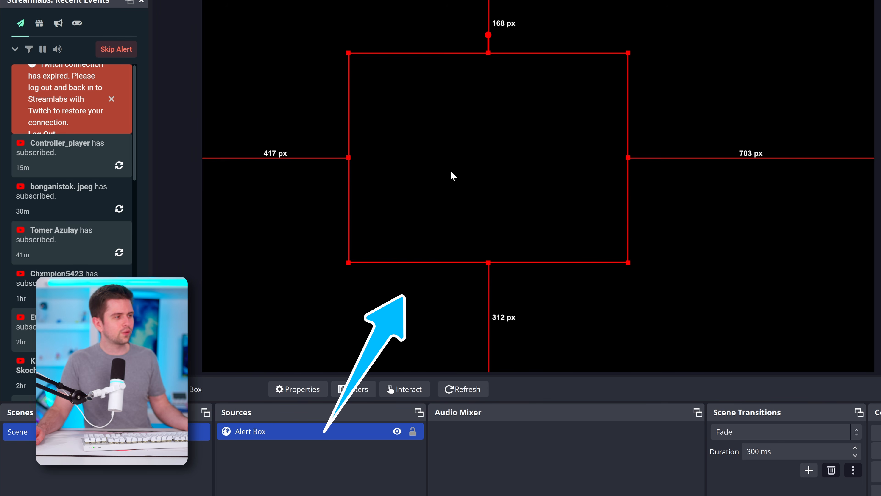
pyautogui.moveTo(453, 175)
pyautogui.mouseDown()
pyautogui.moveTo(437, 193)
pyautogui.moveTo(464, 179)
pyautogui.mouseUp()
pyautogui.moveTo(653, 168); pyautogui.dragTo(528, 139)
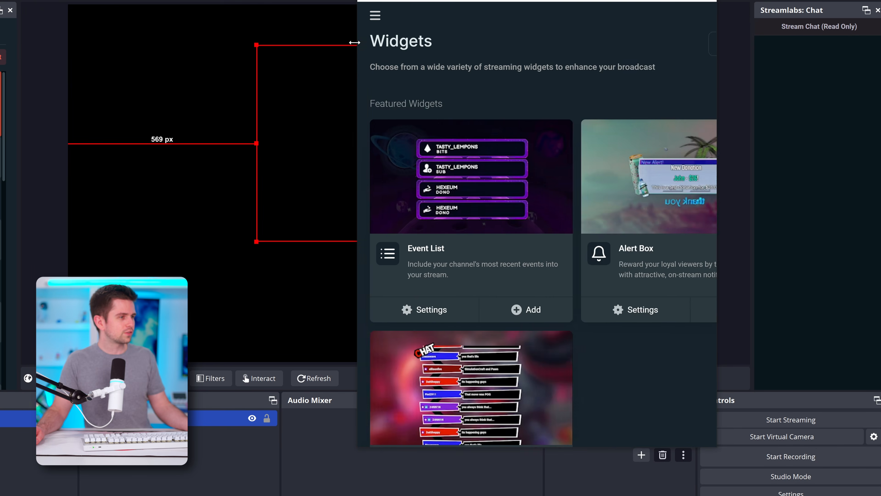
# Place the Streamlabs window beside the preview and trigger a Twitch Follow test event for the alert box.
pyautogui.moveTo(434, 2); pyautogui.dragTo(588, 23)
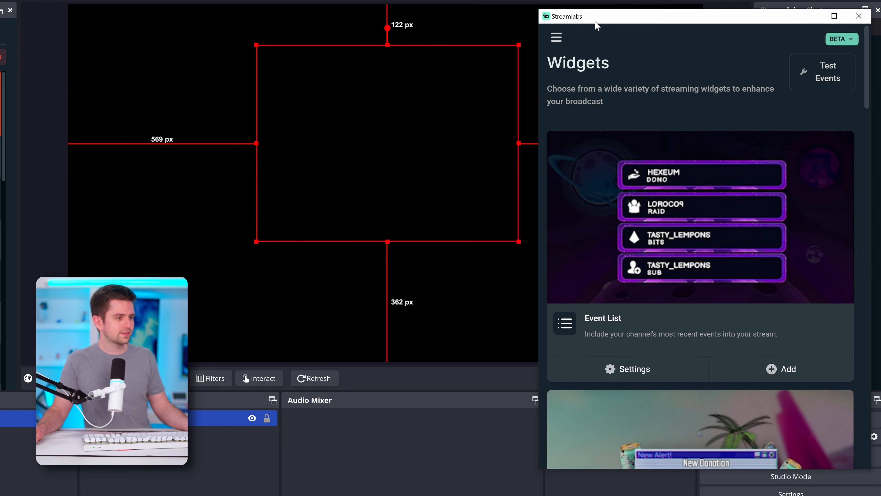
pyautogui.click(557, 38)
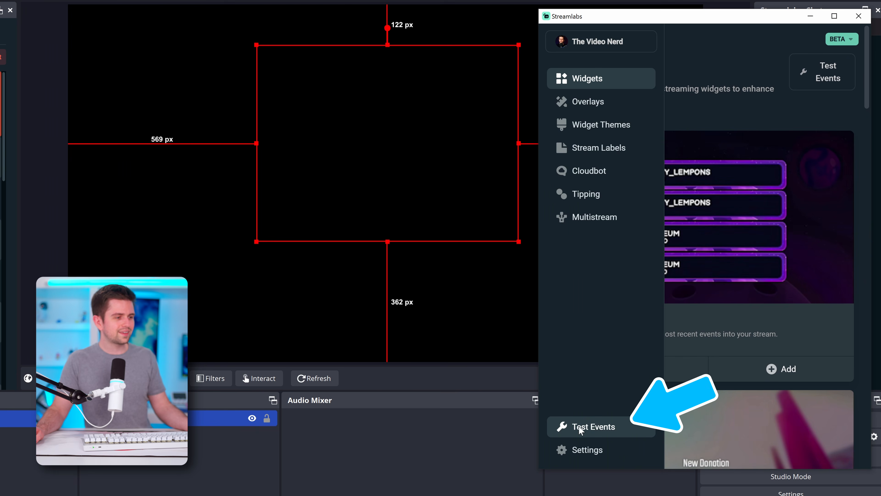
pyautogui.click(594, 430)
pyautogui.moveTo(646, 353)
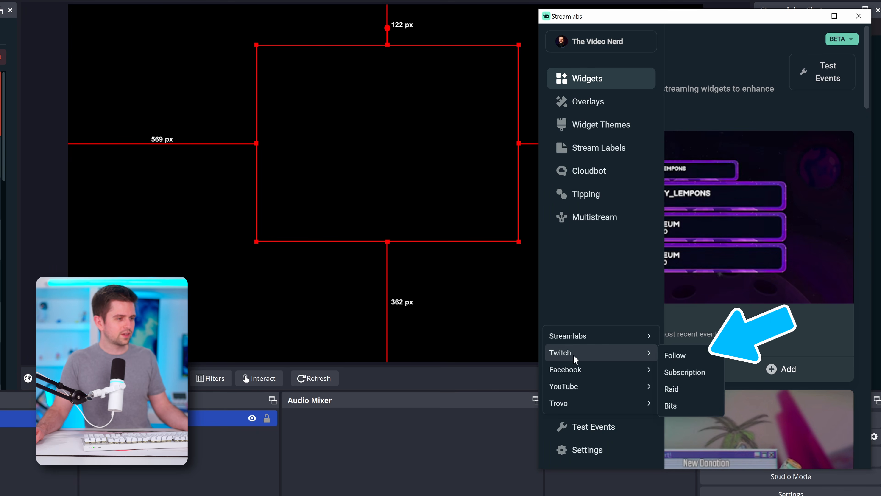
pyautogui.click(676, 355)
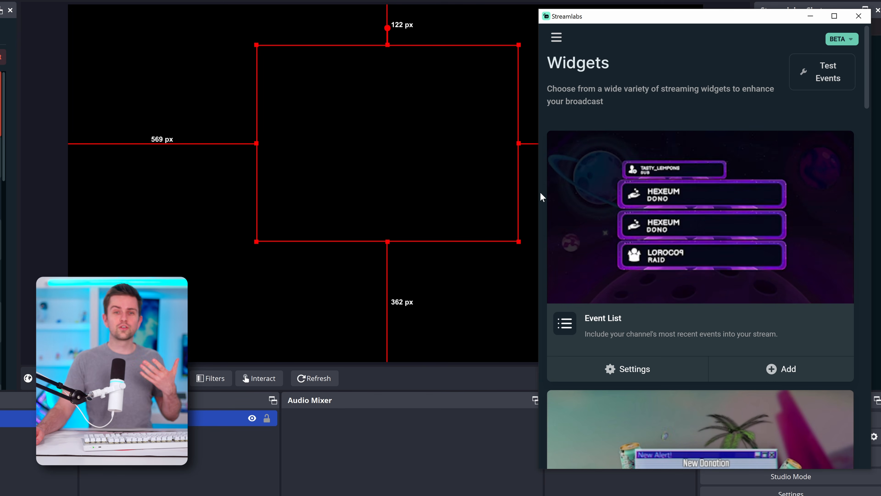
# Widen the Streamlabs window, open the Alert Box widget's settings and review its general settings, including alert delay, layout and profanity filter.
pyautogui.moveTo(540, 193); pyautogui.dragTo(237, 143)
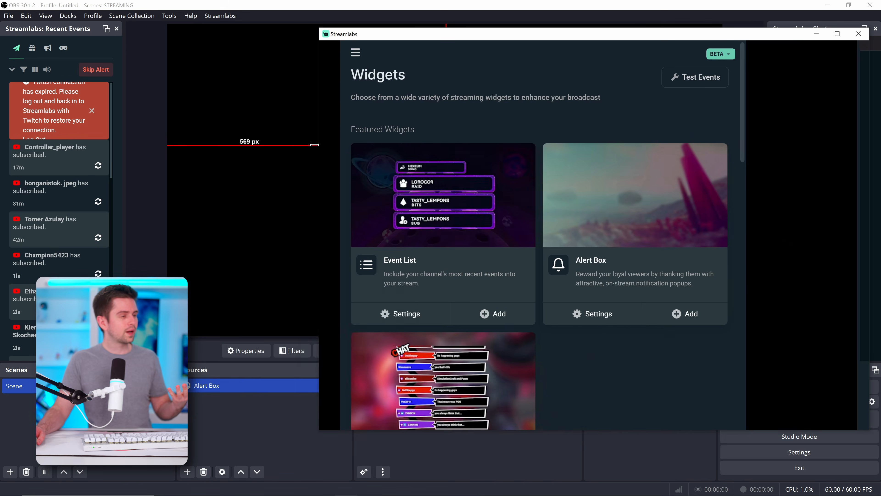
pyautogui.moveTo(315, 144); pyautogui.dragTo(158, 144)
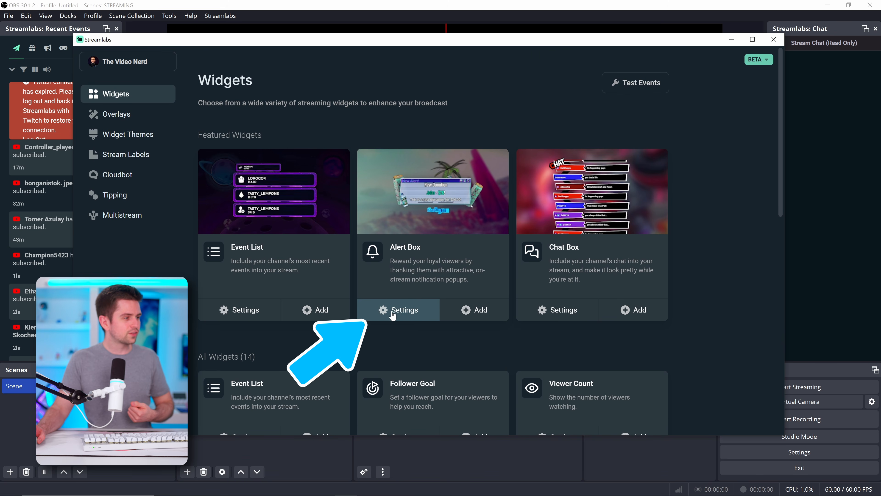
pyautogui.click(403, 311)
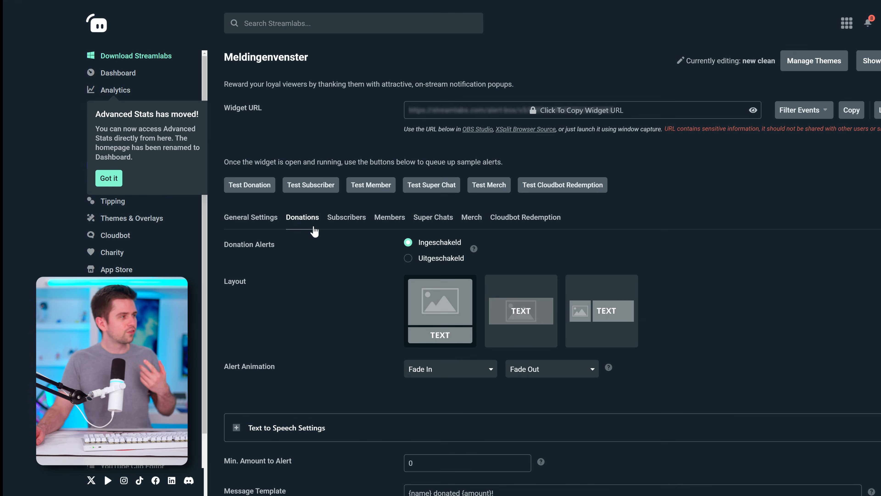
pyautogui.click(247, 219)
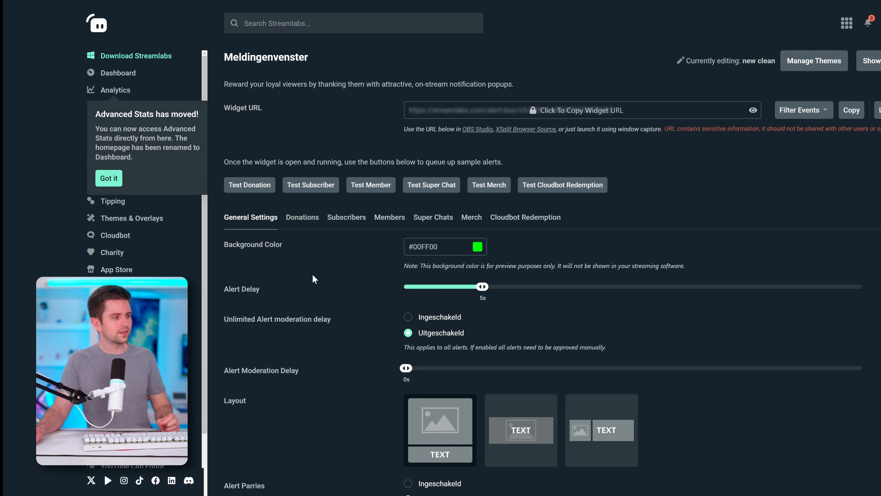
pyautogui.scroll(-5, 644, 225)
pyautogui.scroll(5, 417, 374)
pyautogui.scroll(-5, 474, 187)
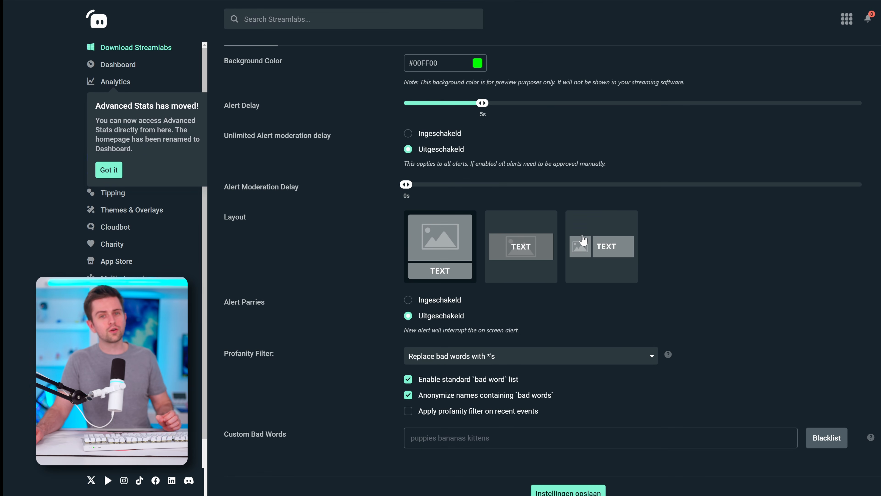
pyautogui.scroll(5, 452, 270)
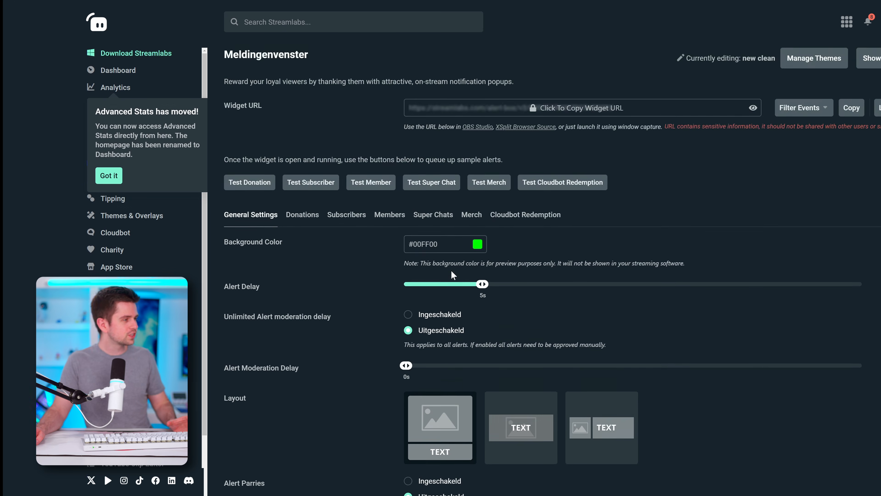
# Review the Alert Box's donation settings, including layout, animation, message template, image, sound and alert duration.
pyautogui.scroll(-5, 343, 262)
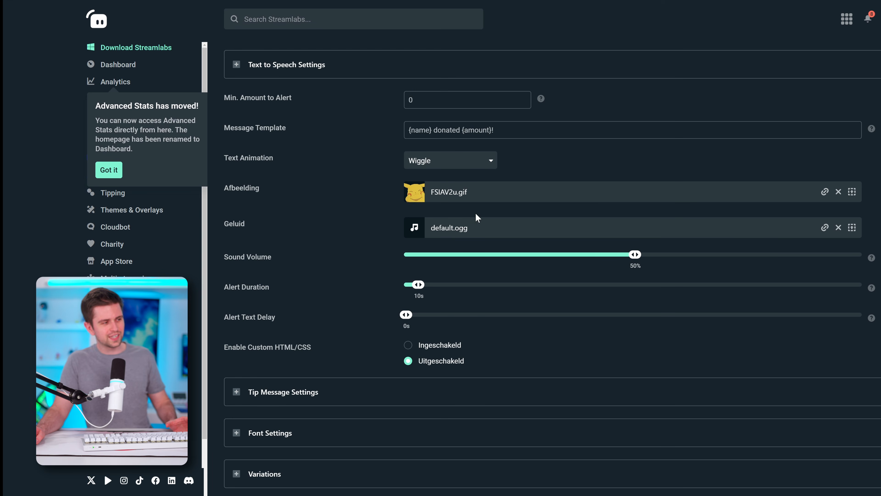
pyautogui.scroll(10, 356, 299)
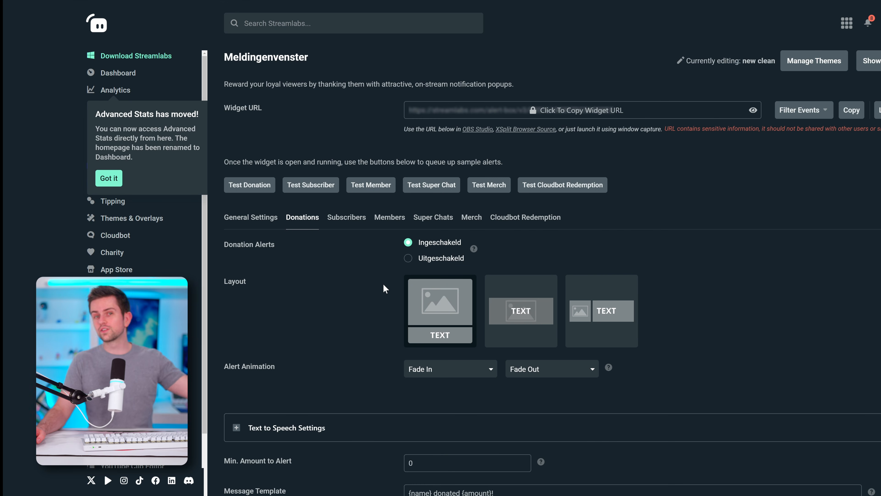
pyautogui.scroll(-10, 382, 284)
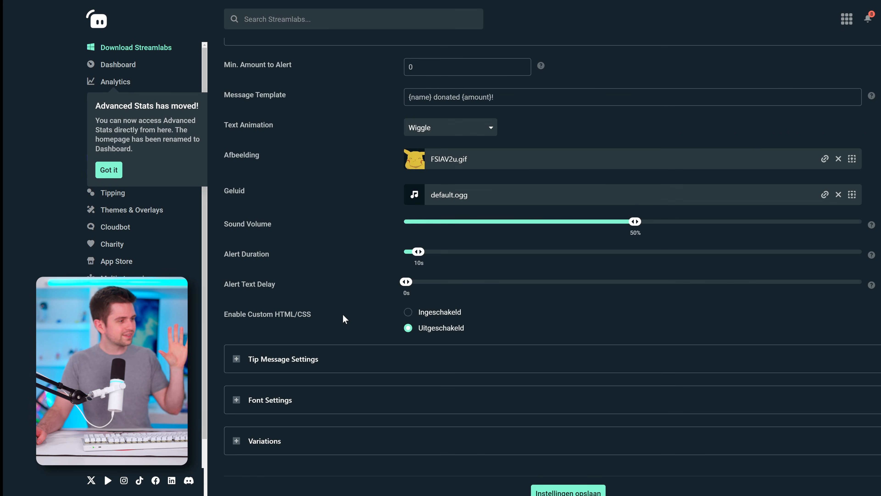
pyautogui.scroll(10, 349, 309)
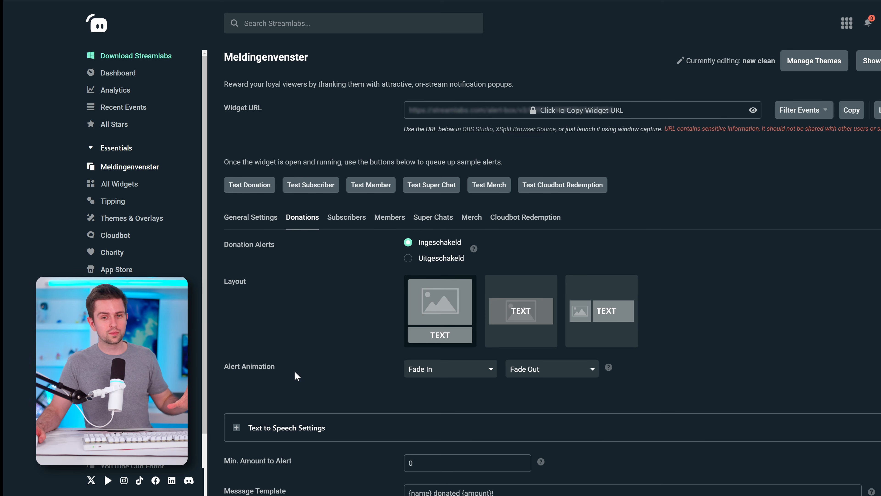
pyautogui.scroll(-10, 326, 312)
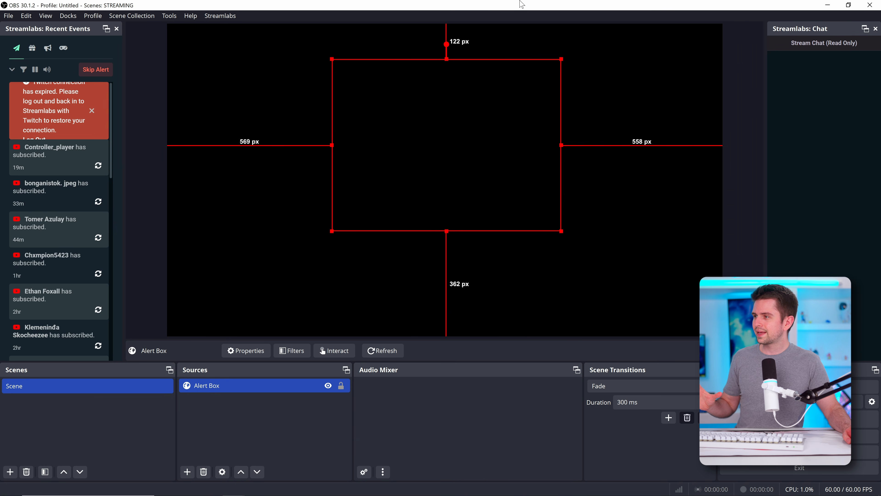
# Move the Alert Box to about 542 px from the canvas's left edge and 79 px from its top, and add a scene named "in game".
pyautogui.moveTo(423, 126); pyautogui.dragTo(411, 112)
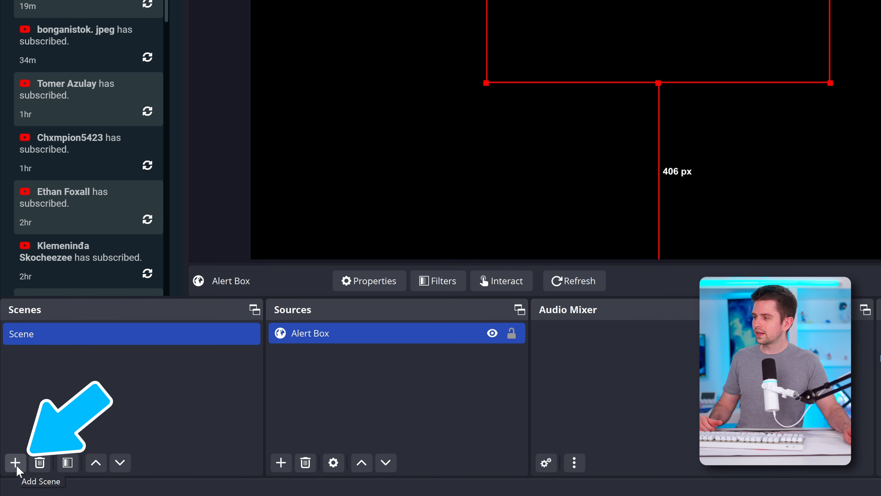
pyautogui.click(16, 466)
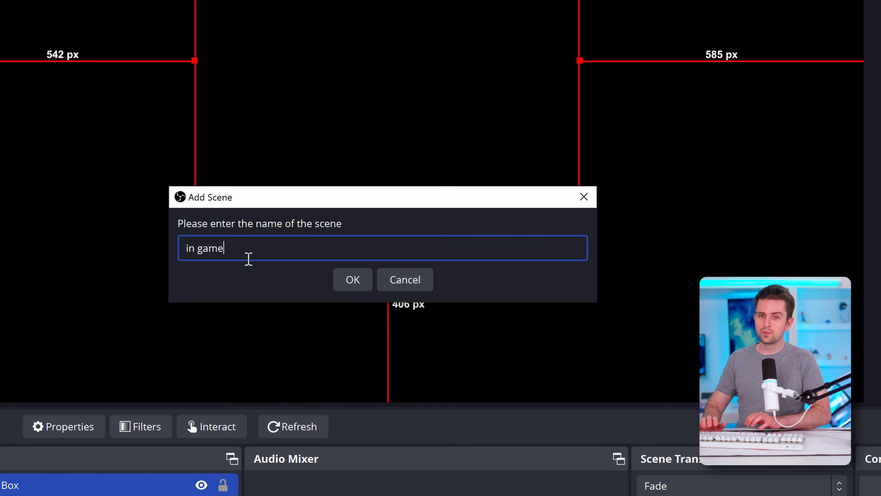
pyautogui.press('Return')
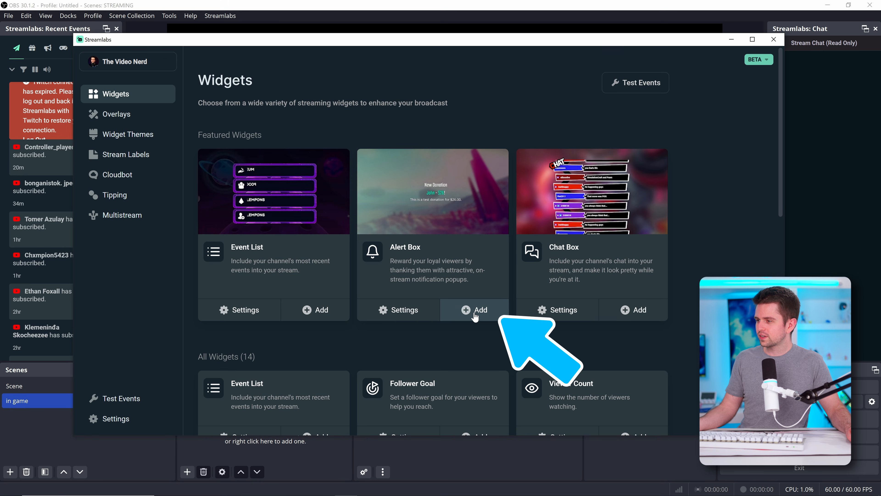
# Add a separate Alert Box widget to the "in game" scene, slightly reduced and about 601 px from the left edge and 46 px from the top.
pyautogui.click(478, 309)
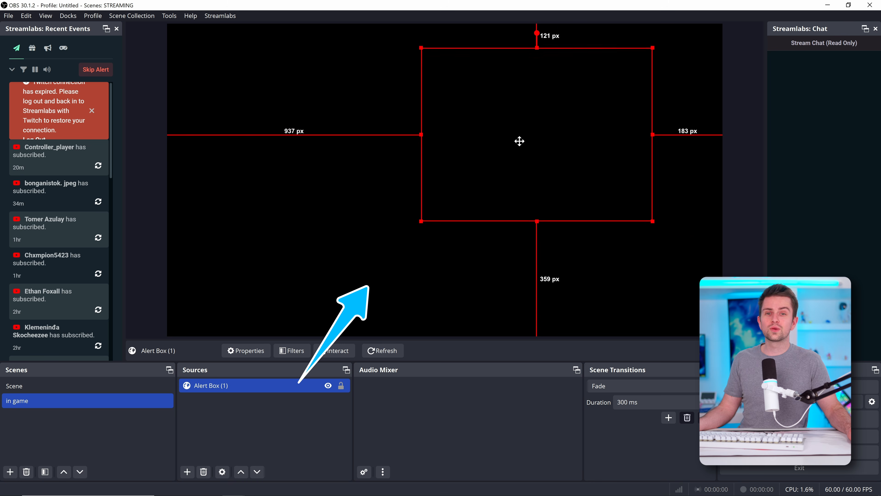
pyautogui.moveTo(618, 76); pyautogui.dragTo(526, 76)
pyautogui.moveTo(573, 158)
pyautogui.mouseDown()
pyautogui.moveTo(484, 143)
pyautogui.moveTo(527, 163)
pyautogui.moveTo(598, 157)
pyautogui.moveTo(559, 156)
pyautogui.mouseUp()
pyautogui.moveTo(491, 138); pyautogui.dragTo(488, 104)
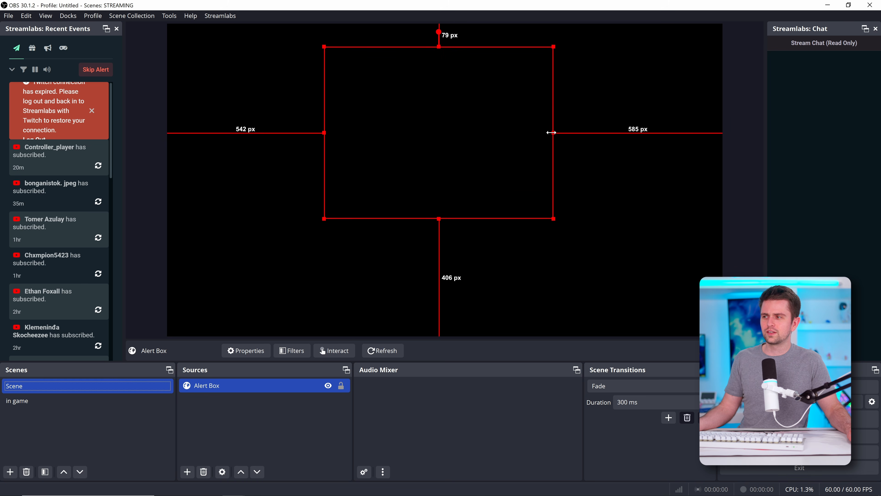
# Shrink the first scene's Alert Box, move it to the canvas's upper-left area, and compare its placement with the "in game" scene.
pyautogui.moveTo(551, 132); pyautogui.dragTo(505, 128)
pyautogui.moveTo(457, 108); pyautogui.dragTo(325, 98)
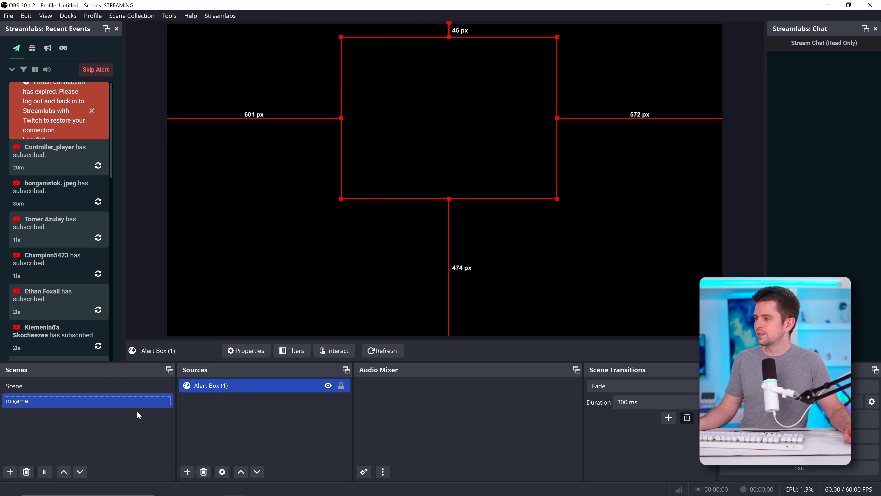
pyautogui.click(136, 391)
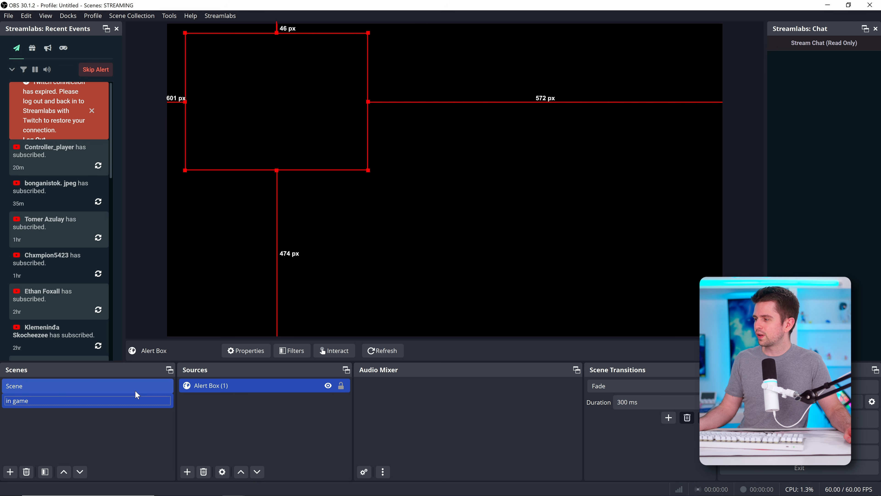
pyautogui.click(135, 404)
pyautogui.click(129, 389)
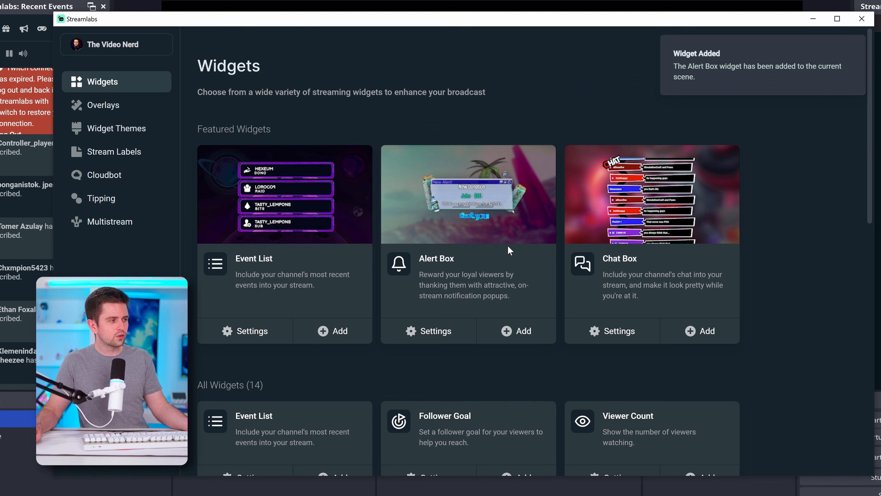
# Add the Streamlabs Event List widget to the first scene, shrink it and place it in the canvas's upper-right corner.
pyautogui.click(323, 326)
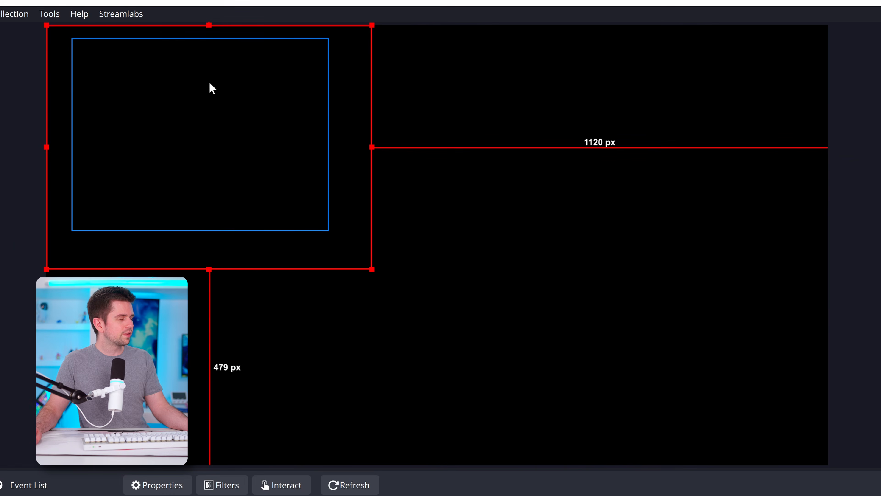
pyautogui.moveTo(332, 191); pyautogui.dragTo(658, 83)
pyautogui.moveTo(505, 275); pyautogui.dragTo(632, 171)
pyautogui.click(627, 175)
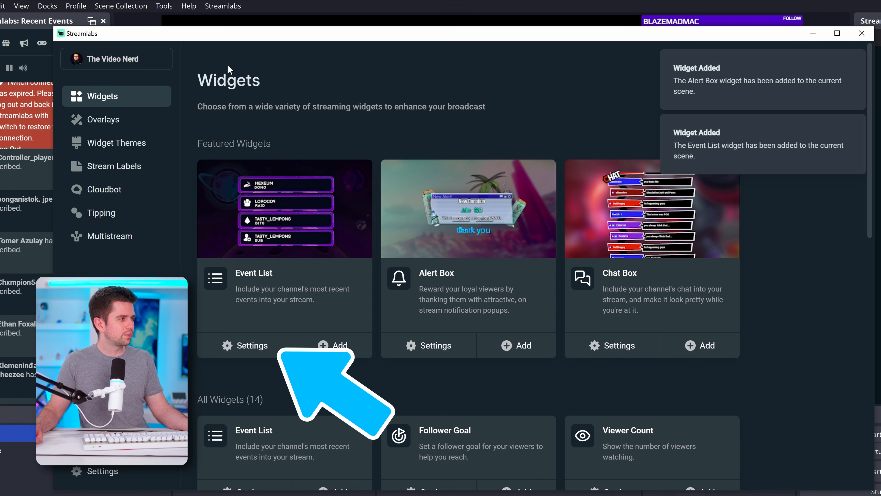
# Open the Event List widget's settings and install the Afterlife Widgets theme for the Alert Box and Event List.
pyautogui.click(253, 352)
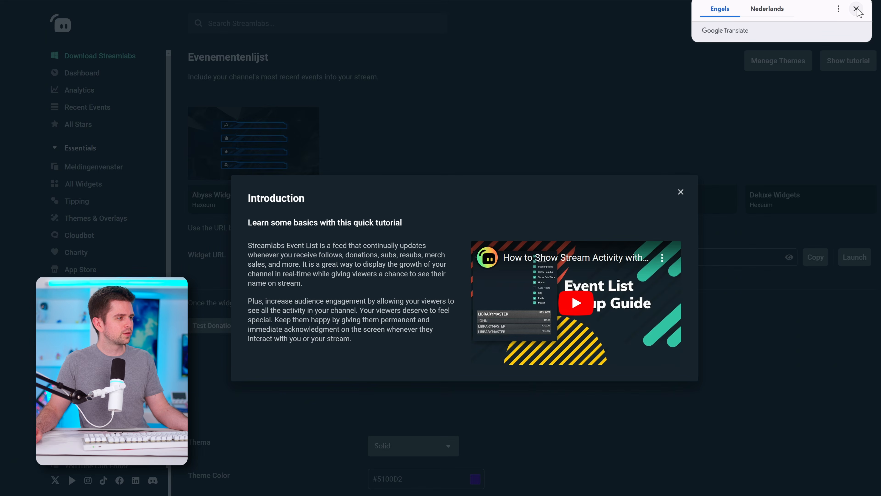
pyautogui.click(856, 9)
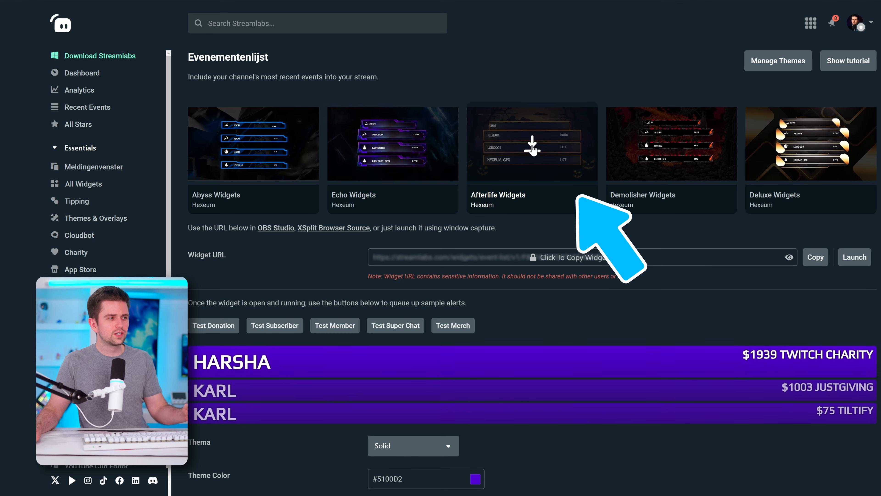
pyautogui.click(533, 149)
pyautogui.click(647, 161)
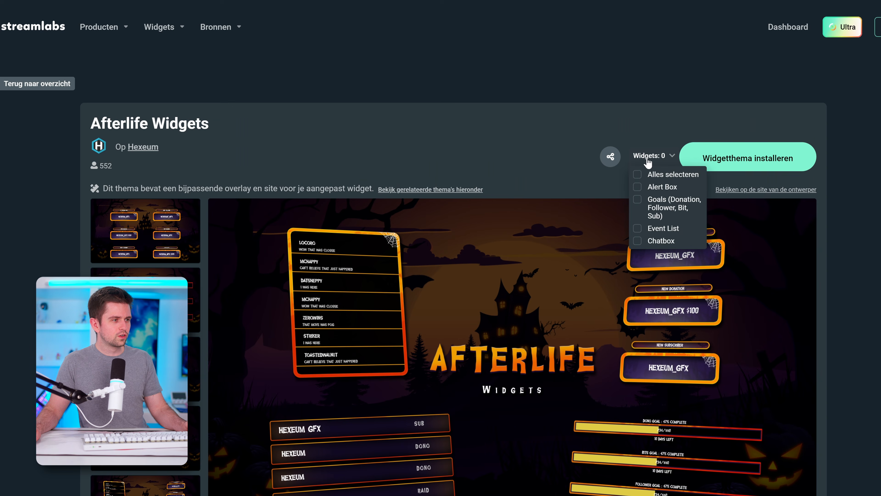
pyautogui.click(638, 187)
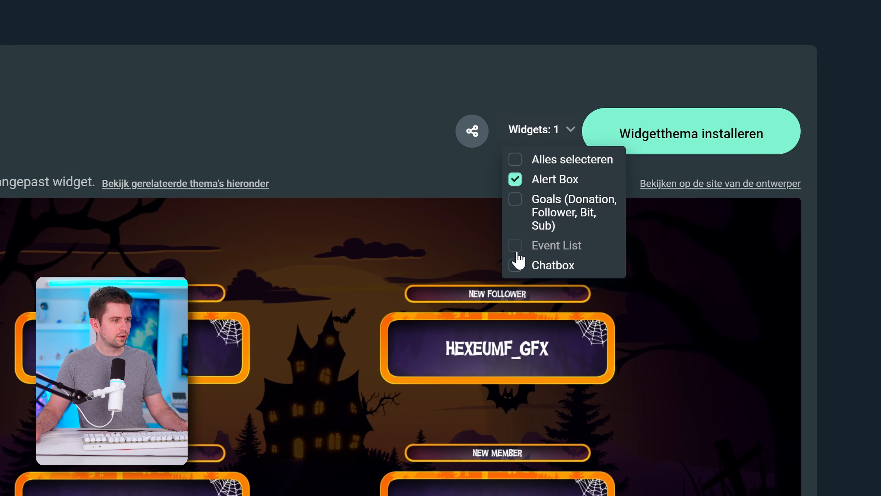
pyautogui.click(520, 260)
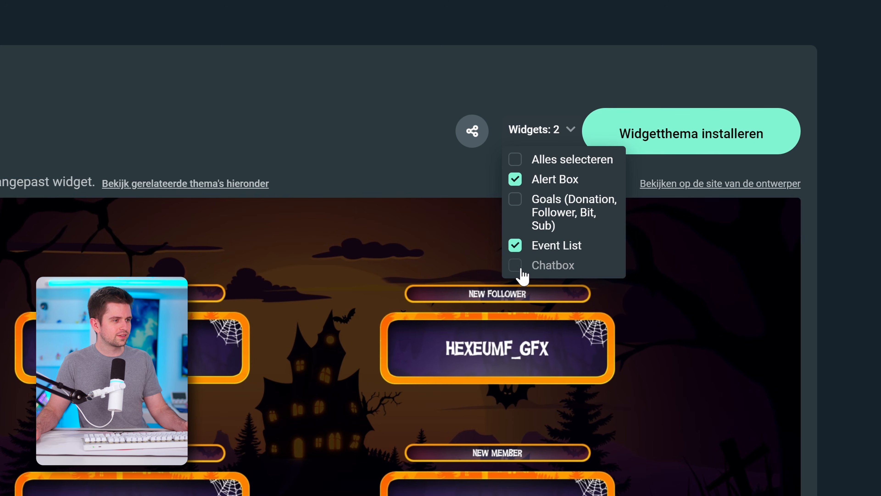
pyautogui.click(668, 150)
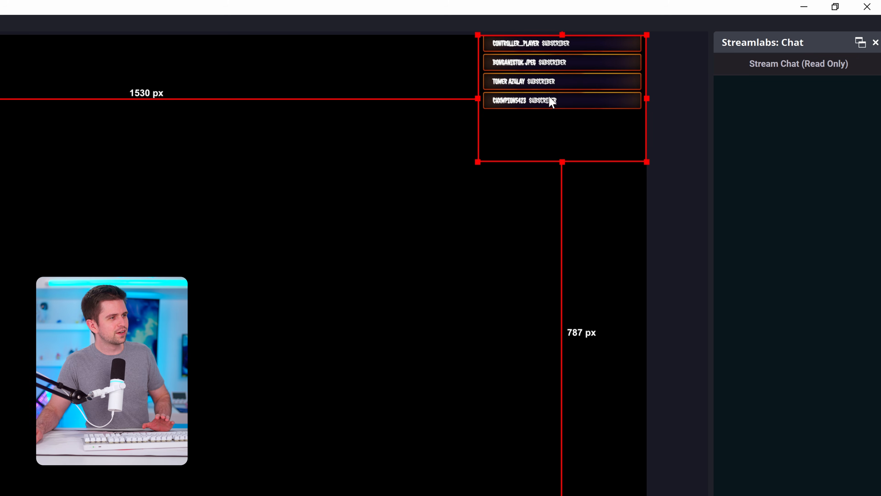
# Narrow the Streamlabs window to uncover the preview, and issue Twitch follow and subscription test events.
pyautogui.click(387, 122)
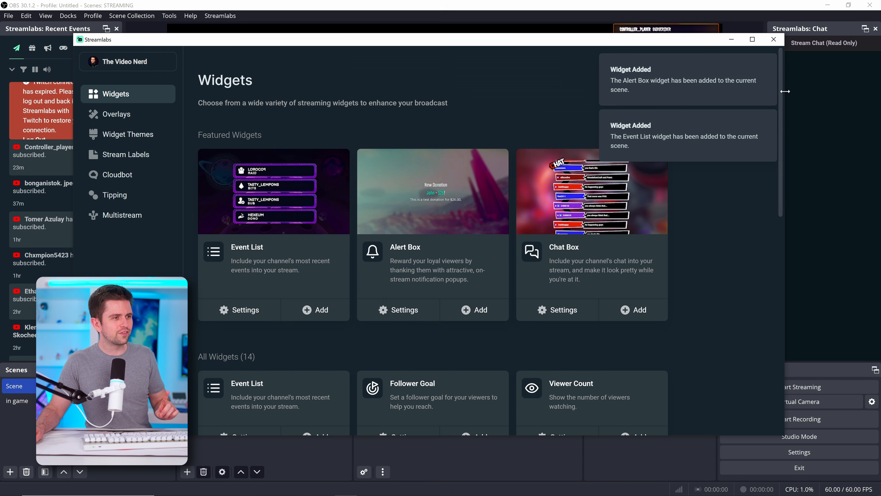
pyautogui.moveTo(785, 91); pyautogui.dragTo(424, 91)
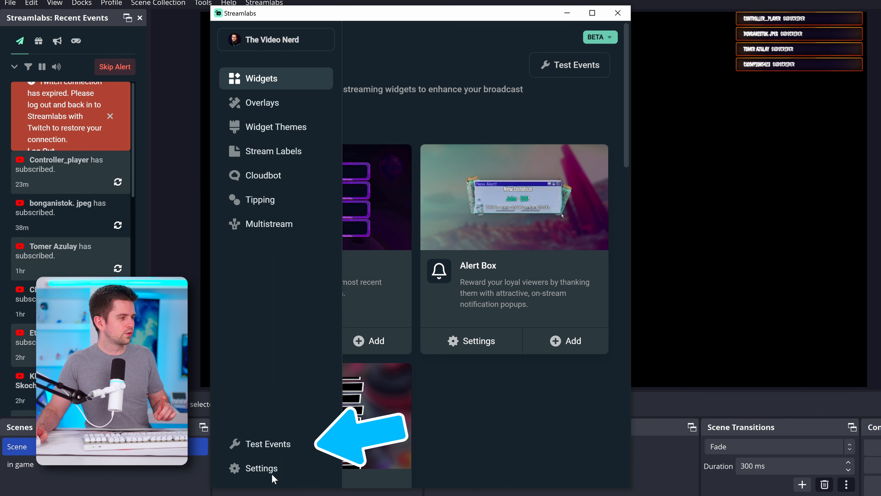
pyautogui.click(427, 79)
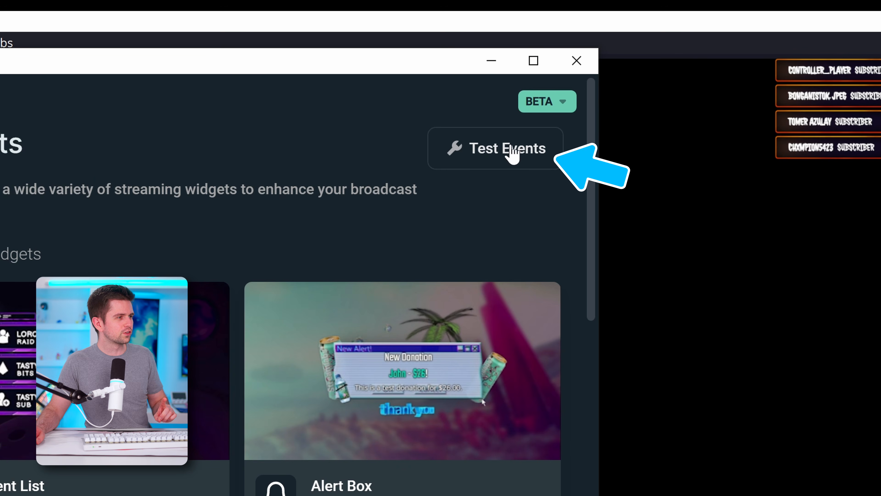
pyautogui.click(577, 67)
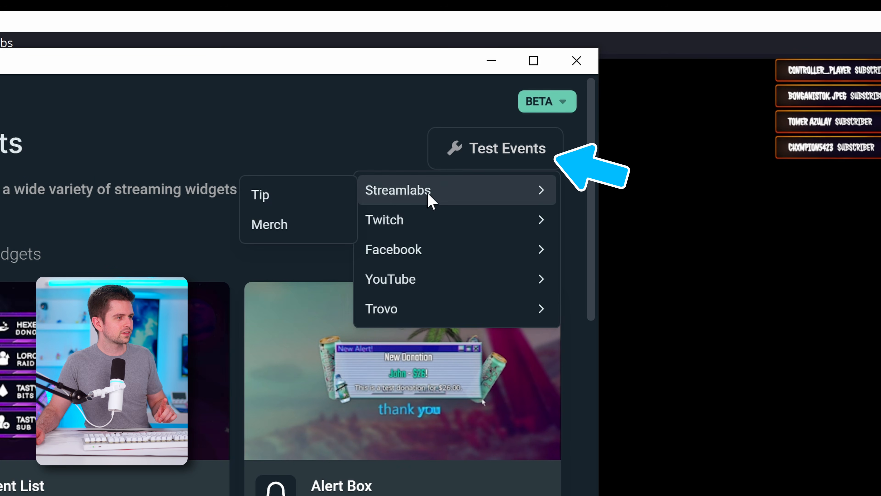
pyautogui.moveTo(429, 228)
pyautogui.click(270, 224)
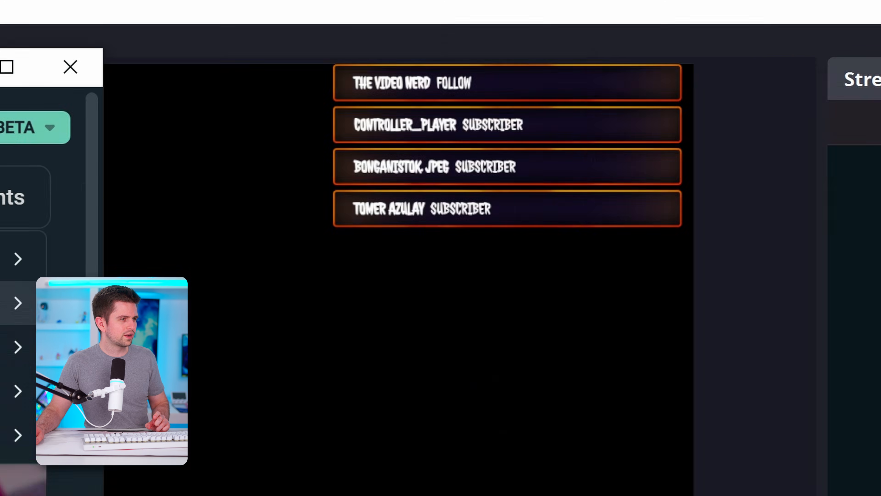
pyautogui.click(285, 264)
pyautogui.click(831, 153)
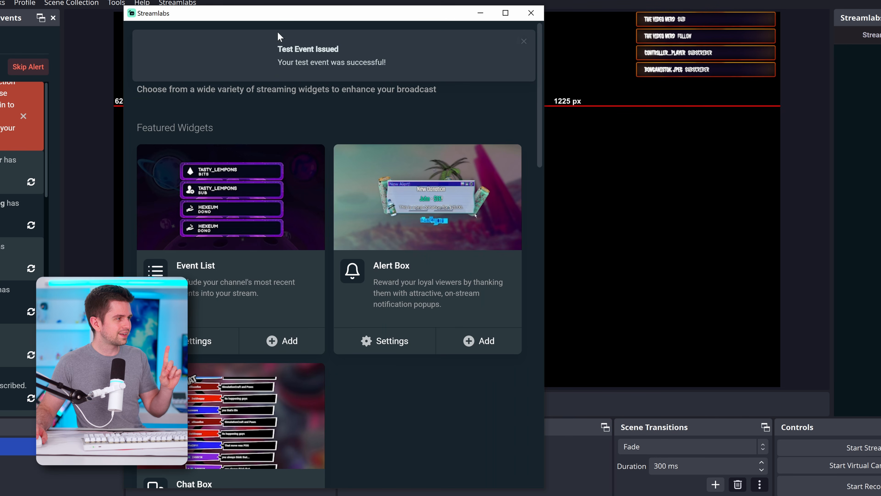
# Move the Streamlabs window away from the Alert Box area and issue another Twitch follow test event.
pyautogui.moveTo(279, 37); pyautogui.dragTo(517, 51)
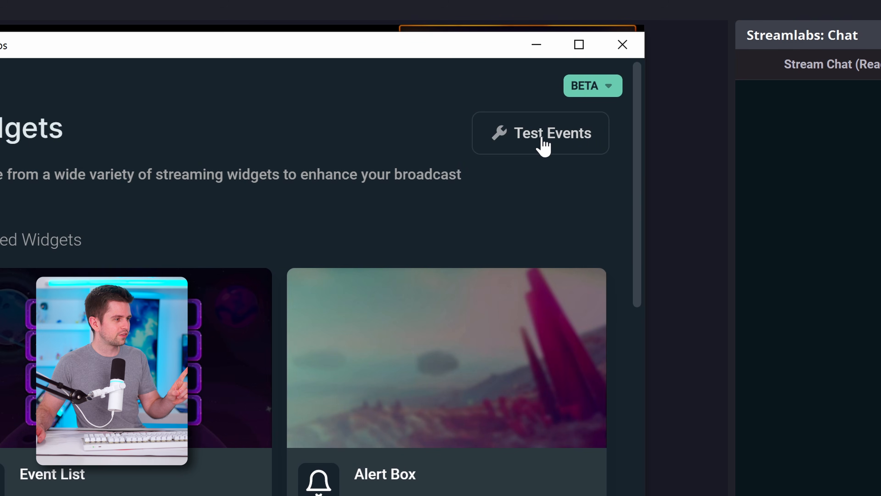
pyautogui.click(544, 145)
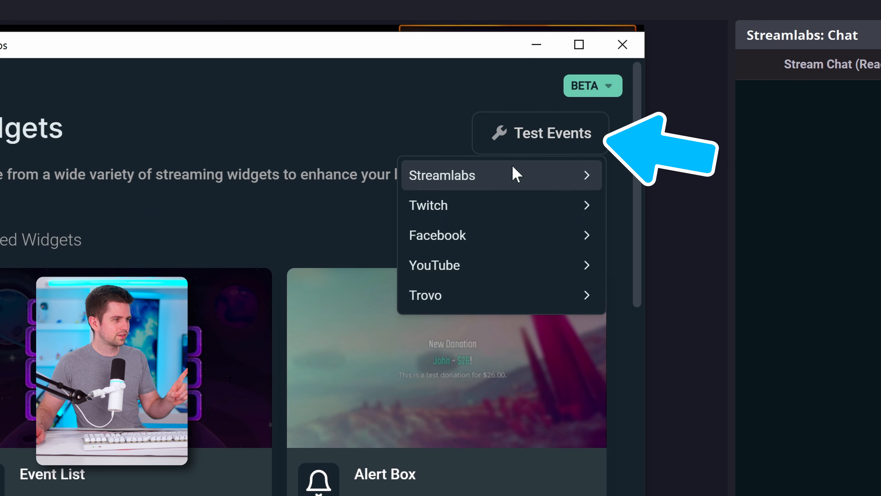
pyautogui.moveTo(454, 221)
pyautogui.click(333, 216)
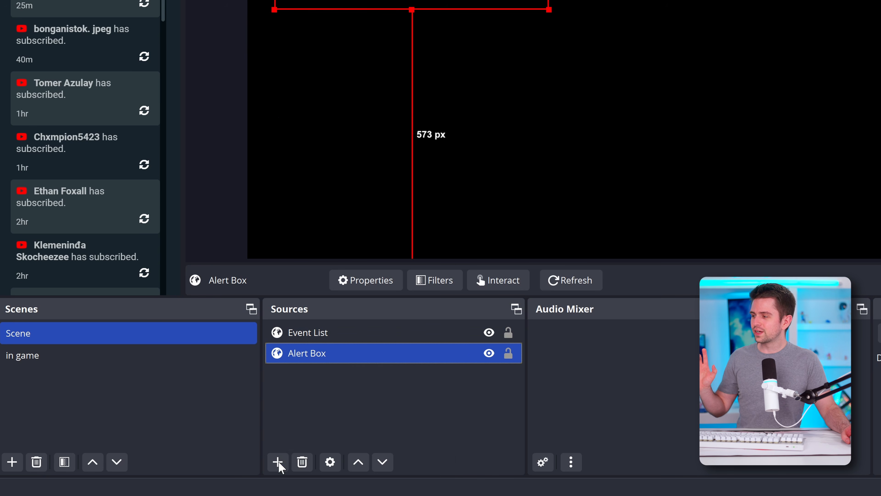
# Add an Application Audio Capture (BETA) source to the first scene, capturing the Chrome window.
pyautogui.click(277, 462)
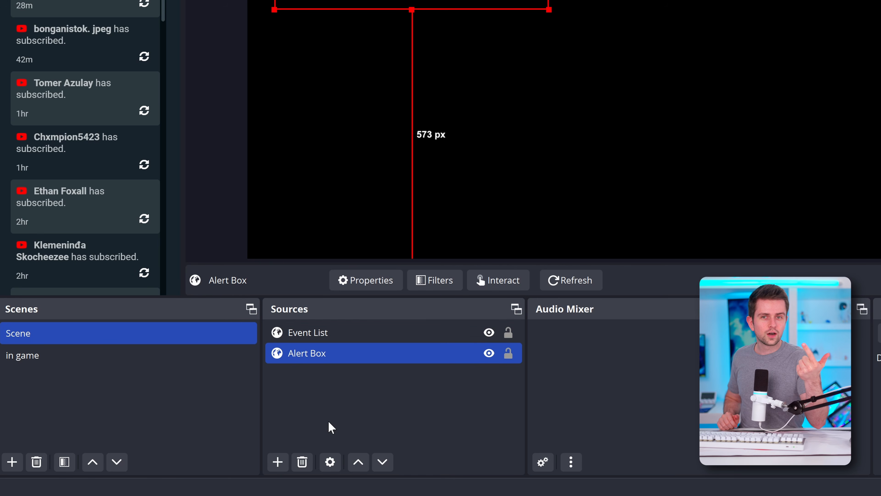
pyautogui.click(277, 462)
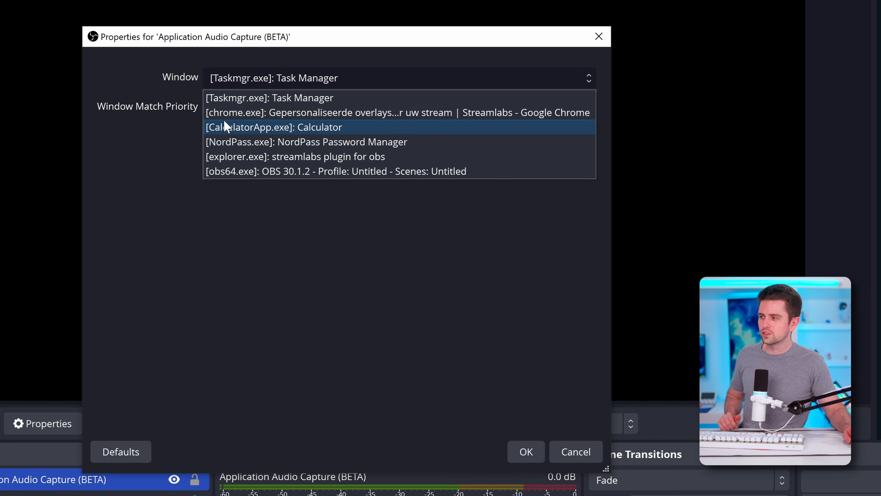
pyautogui.click(239, 117)
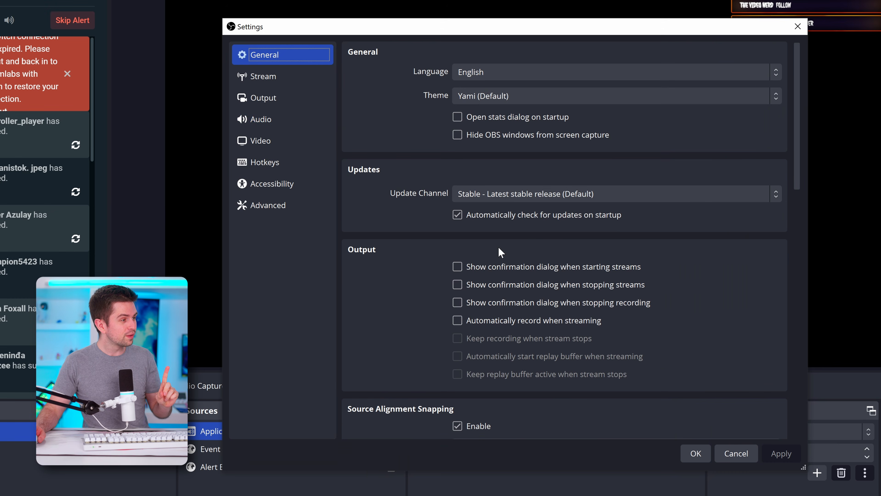
# Try Headphones (BEACN Mic) as the global Desktop Audio device, and return the device to Disabled.
pyautogui.click(281, 125)
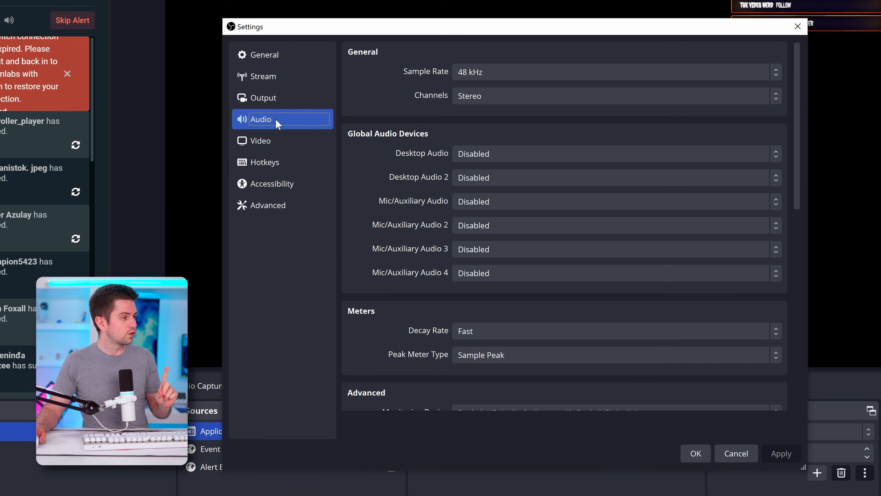
pyautogui.click(469, 156)
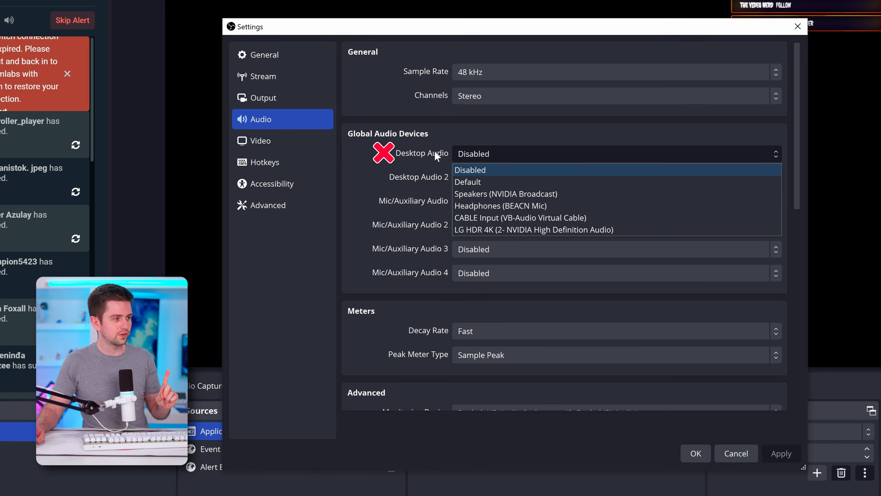
pyautogui.click(495, 207)
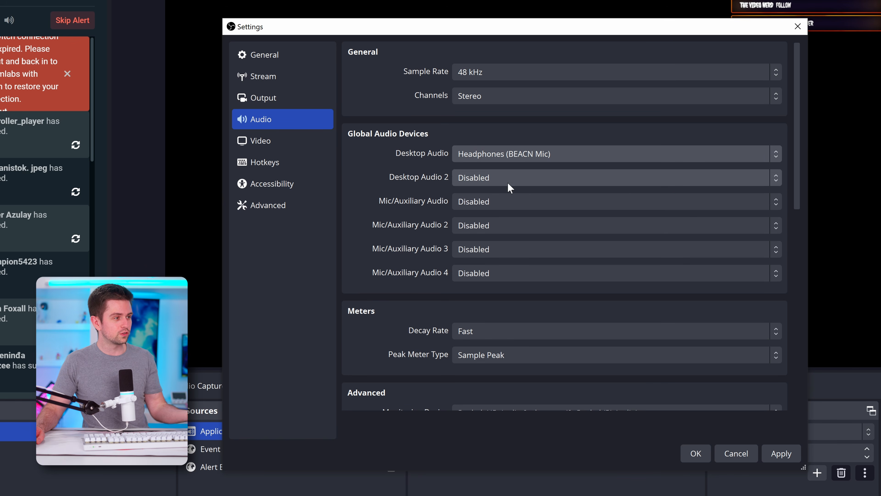
pyautogui.click(493, 154)
pyautogui.click(468, 170)
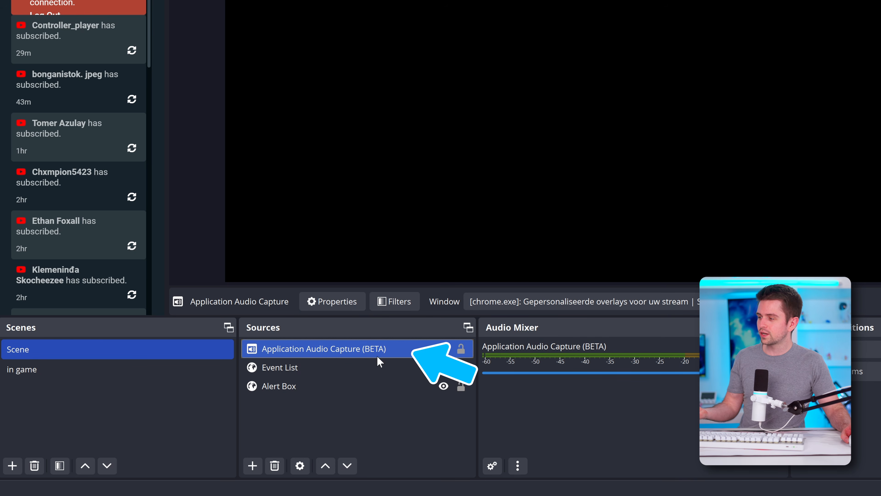
# Remove the Application Audio Capture source from the first scene and add an Audio Input Capture using Microphone (BEACN Mic).
pyautogui.click(52, 369)
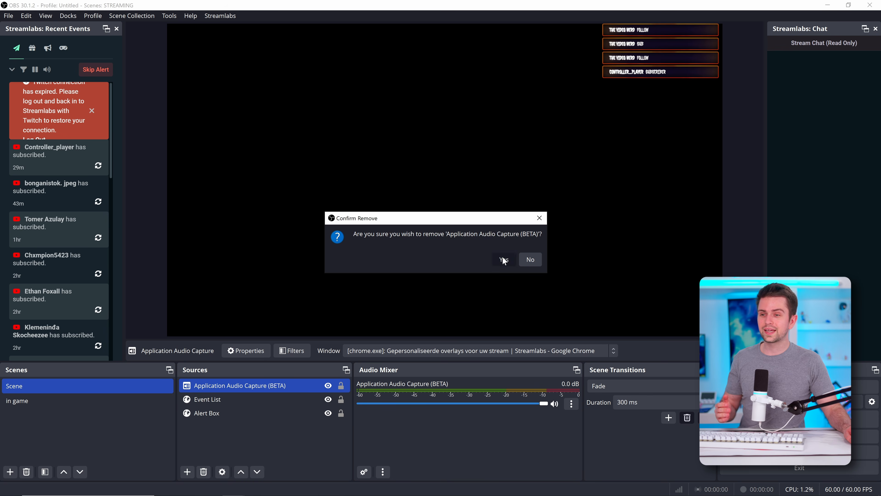
pyautogui.click(504, 260)
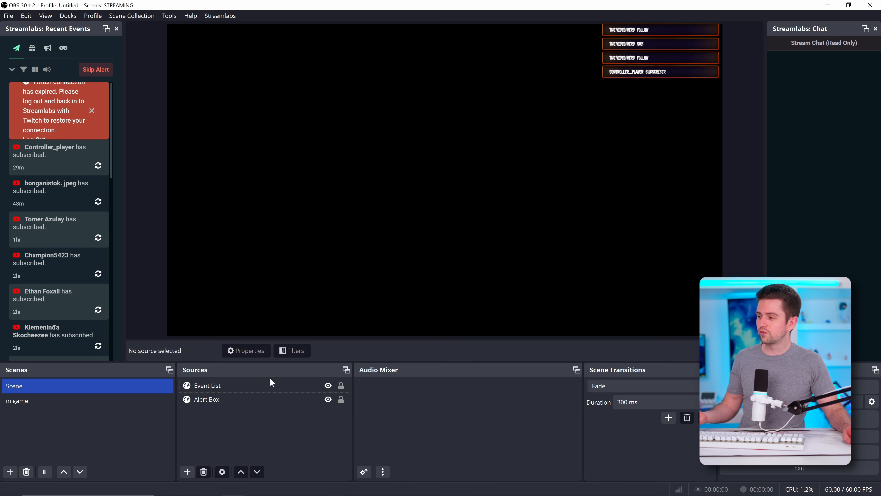
pyautogui.click(187, 471)
pyautogui.click(202, 271)
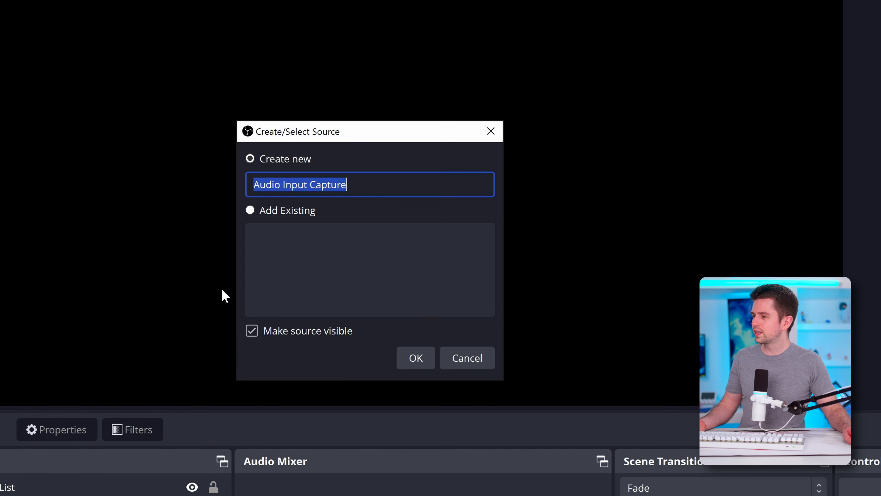
pyautogui.click(409, 360)
pyautogui.click(221, 74)
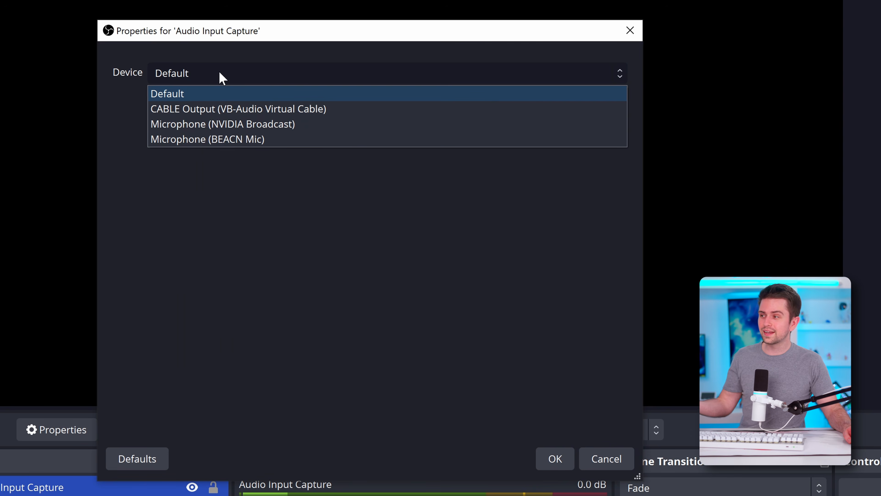
pyautogui.click(248, 140)
pyautogui.click(555, 459)
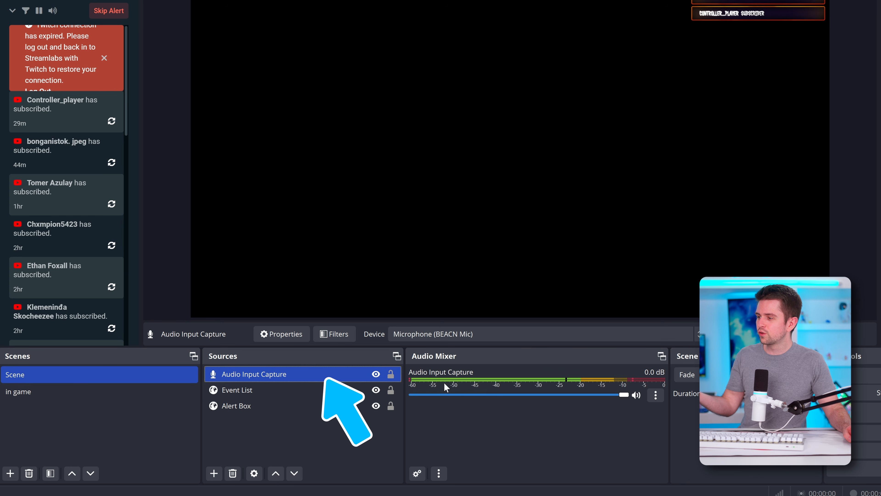
# Check the "in game" scene's sources and audio mixer, and view the global audio device settings.
pyautogui.click(41, 391)
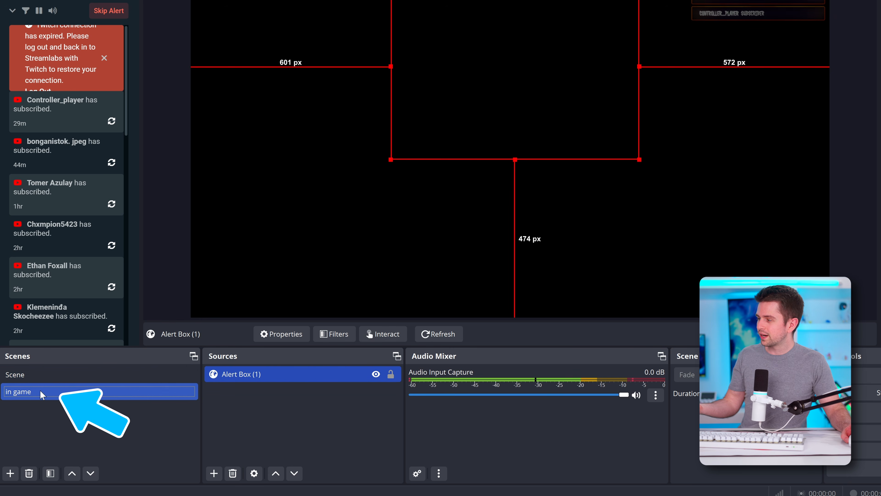
pyautogui.click(41, 391)
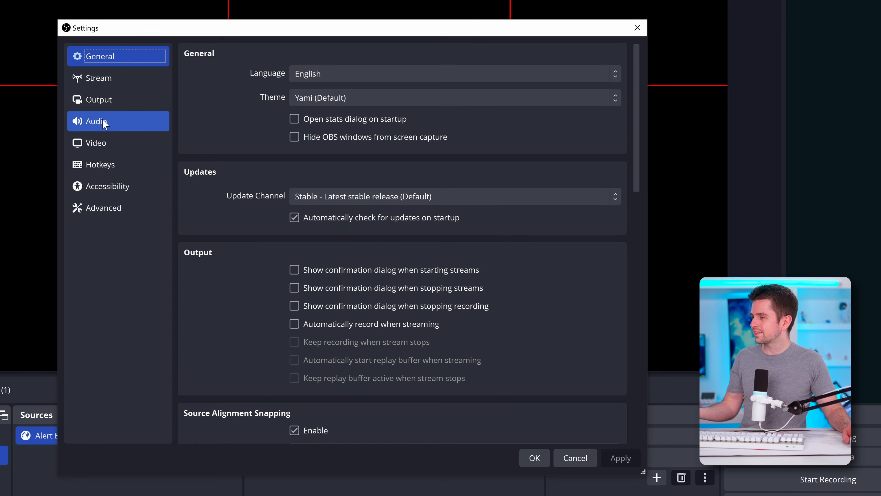
pyautogui.click(99, 126)
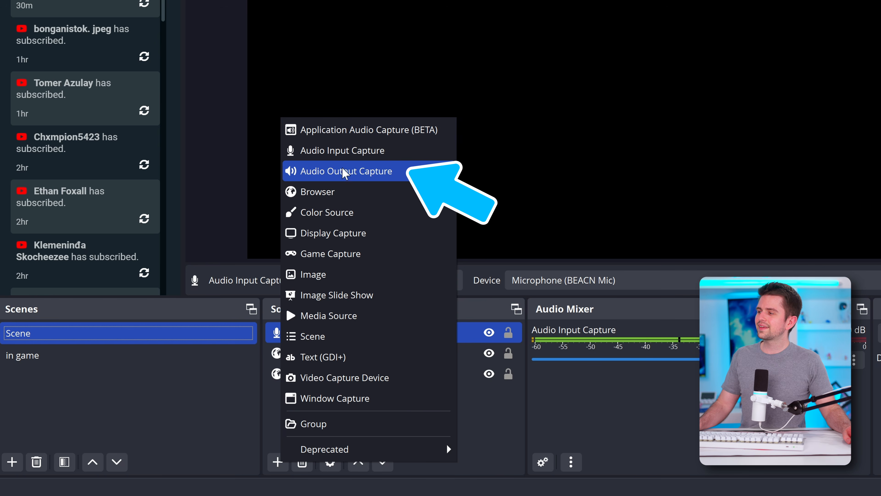
# Add an Audio Output Capture source to the first scene, keeping the Default device.
pyautogui.click(347, 172)
pyautogui.click(399, 358)
pyautogui.click(216, 73)
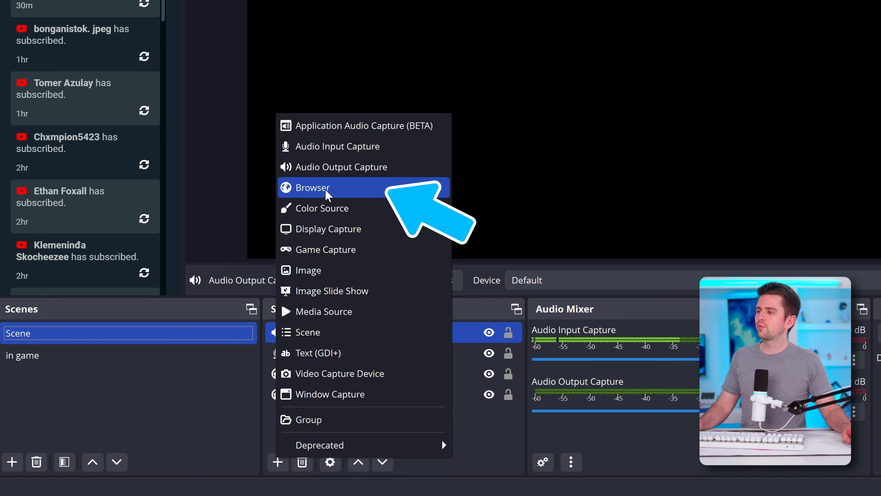
# Add a Browser source with its default URL and size to the first scene, and select the Alert Box for comparison.
pyautogui.click(323, 189)
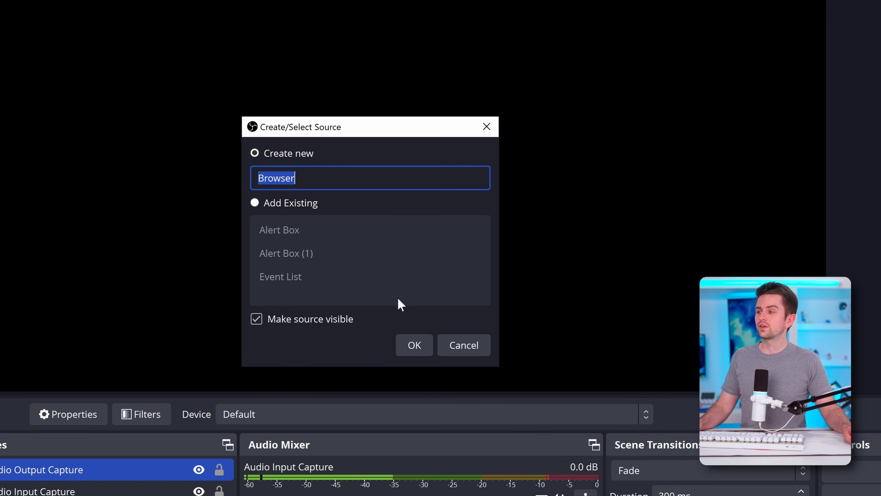
pyautogui.click(415, 345)
pyautogui.click(299, 279)
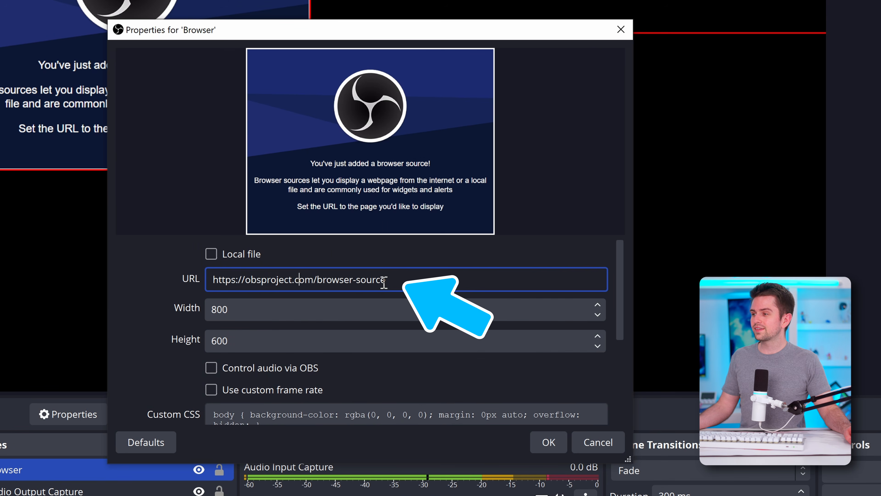
pyautogui.click(596, 441)
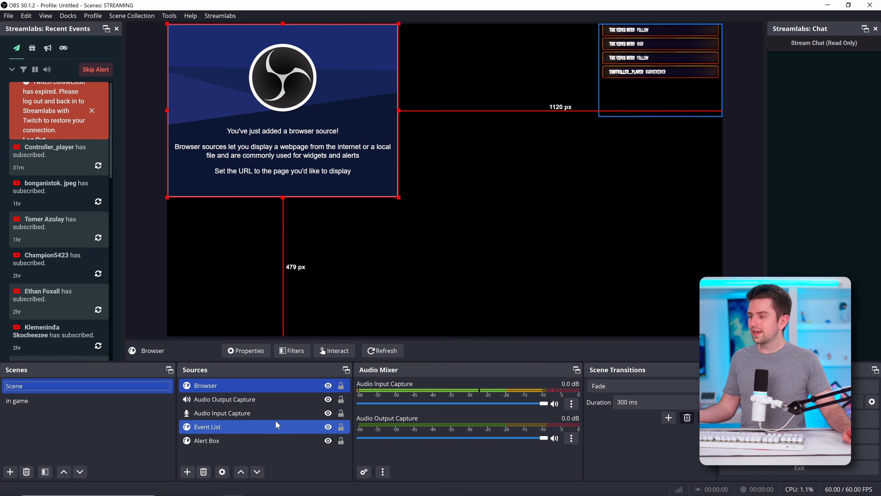
pyautogui.click(256, 441)
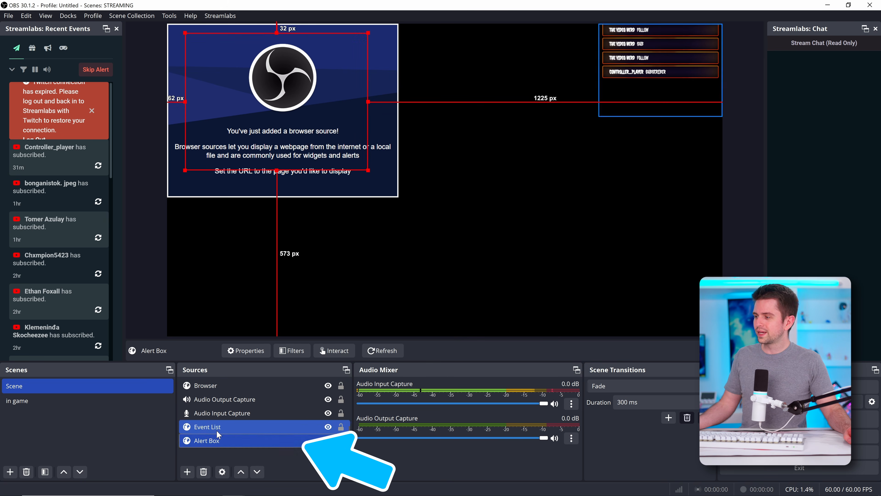
# Examine the widget URL in the Alert Box source's properties.
pyautogui.doubleClick(235, 443)
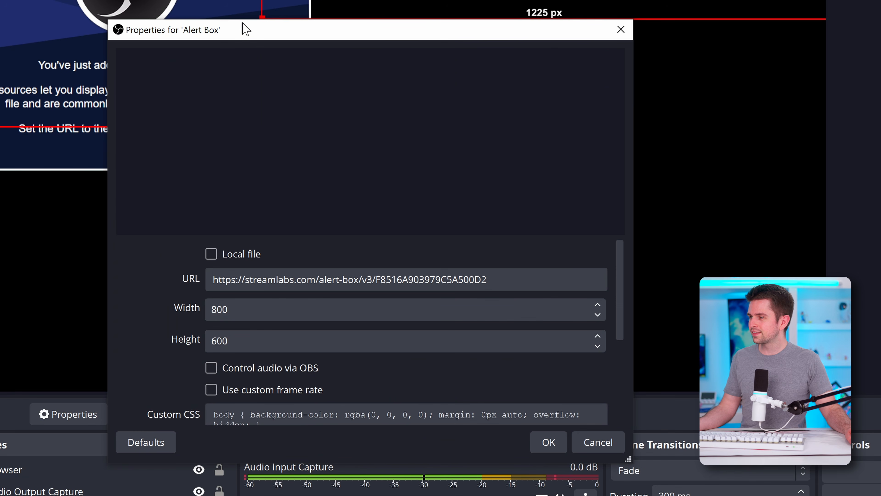
pyautogui.moveTo(246, 29)
pyautogui.mouseDown()
pyautogui.moveTo(269, 20)
pyautogui.moveTo(232, 38)
pyautogui.mouseUp()
pyautogui.click(492, 289)
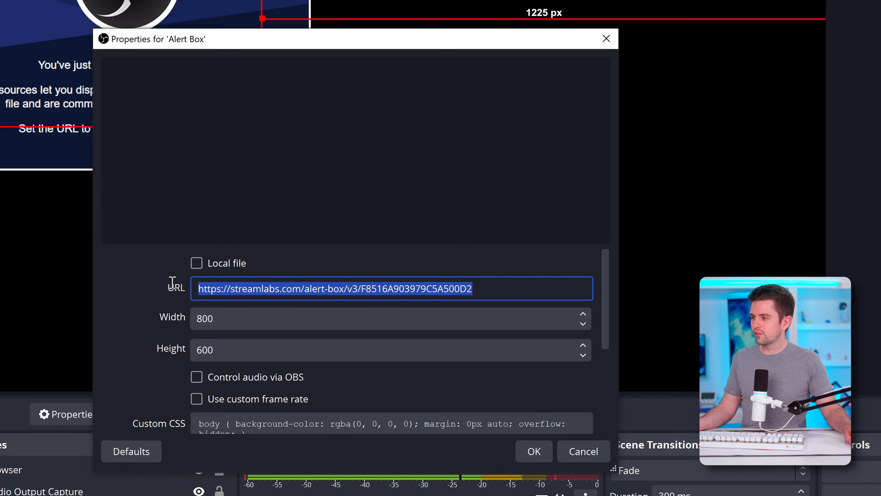
pyautogui.click(328, 284)
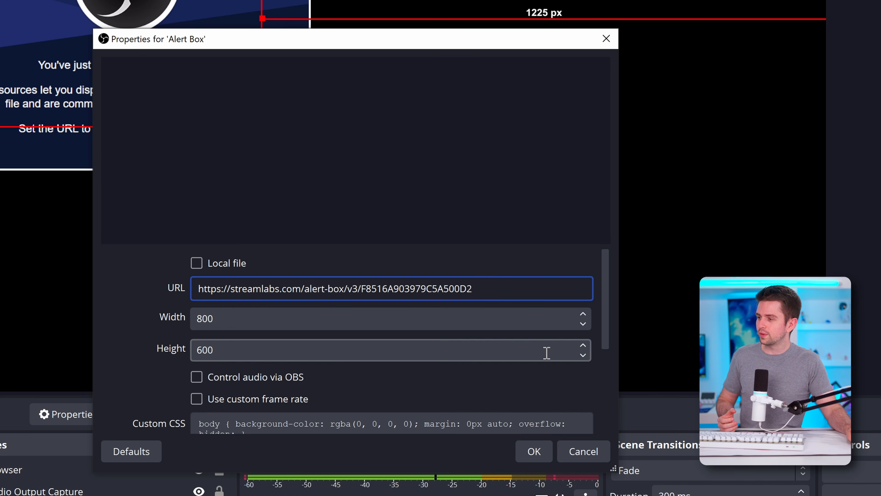
pyautogui.click(533, 451)
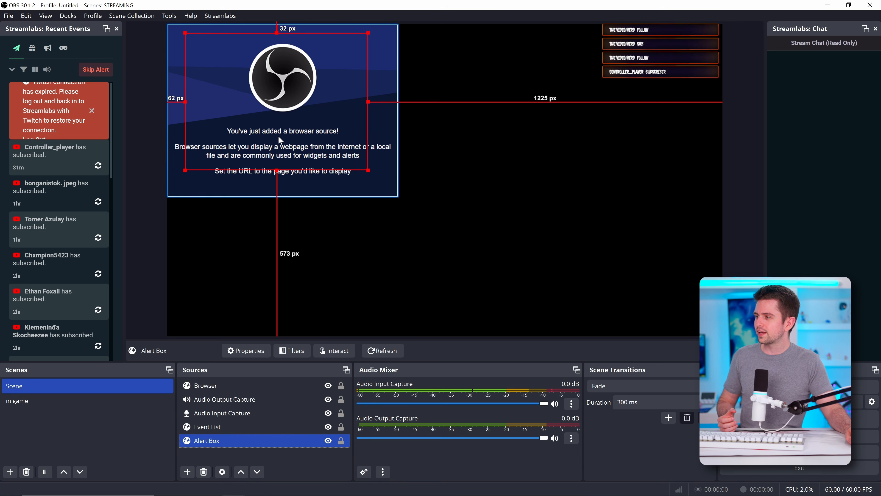
pyautogui.moveTo(279, 136); pyautogui.dragTo(309, 182)
pyautogui.click(309, 157)
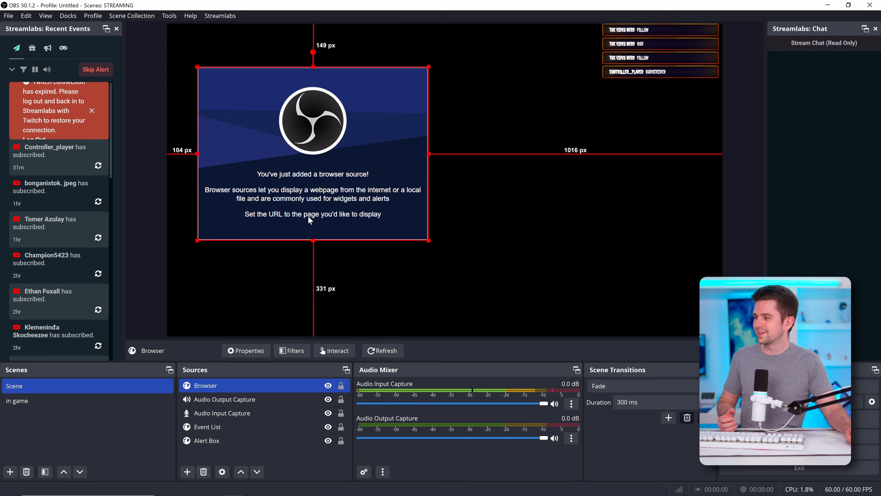
pyautogui.doubleClick(229, 389)
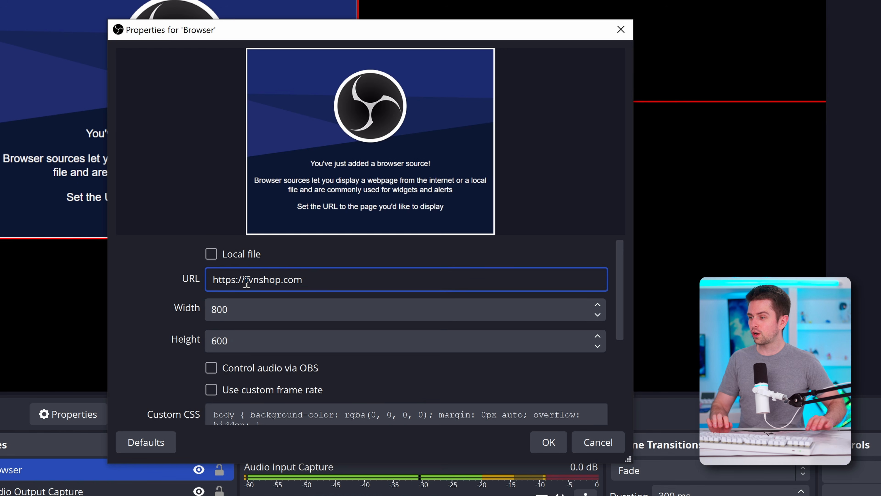
pyautogui.click(551, 446)
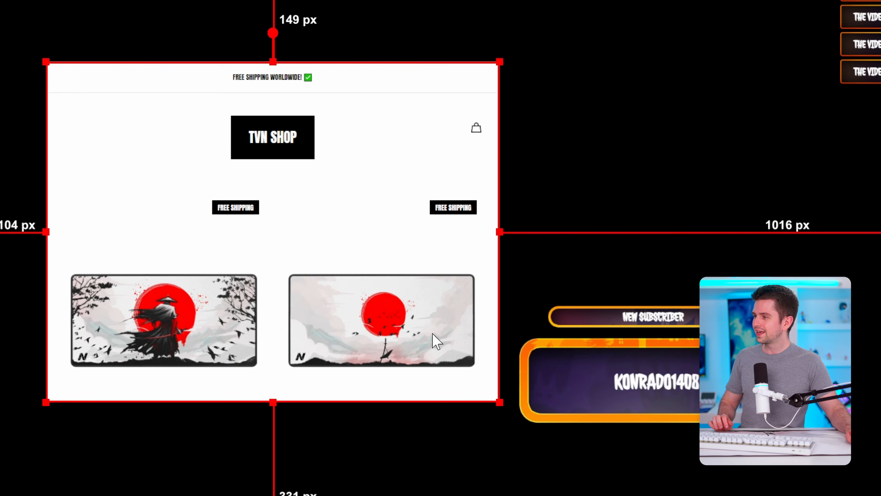
pyautogui.moveTo(303, 261)
pyautogui.mouseDown()
pyautogui.moveTo(320, 267)
pyautogui.moveTo(313, 256)
pyautogui.mouseUp()
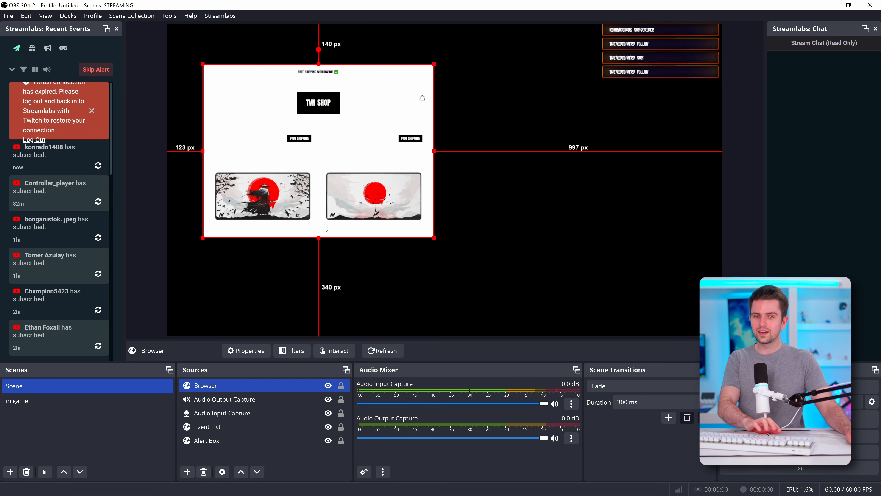
# Delete the Browser source and add a Media Source to the first scene.
pyautogui.press('Delete')
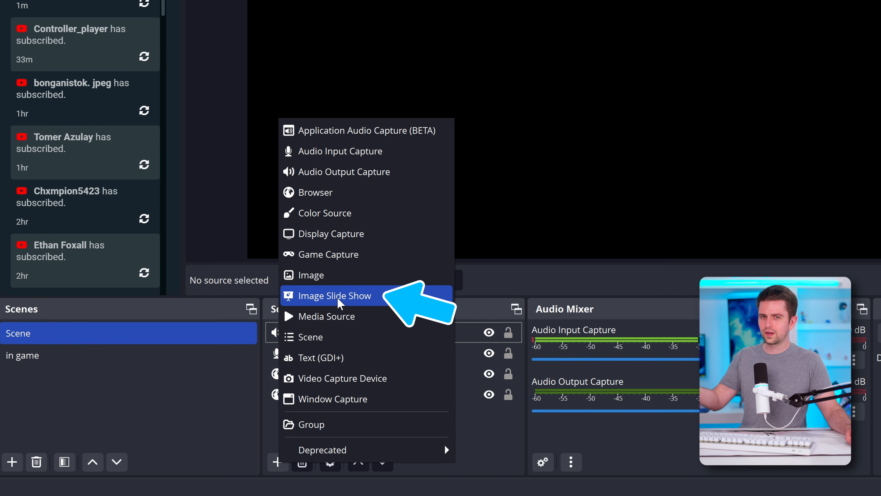
pyautogui.click(341, 318)
pyautogui.click(406, 348)
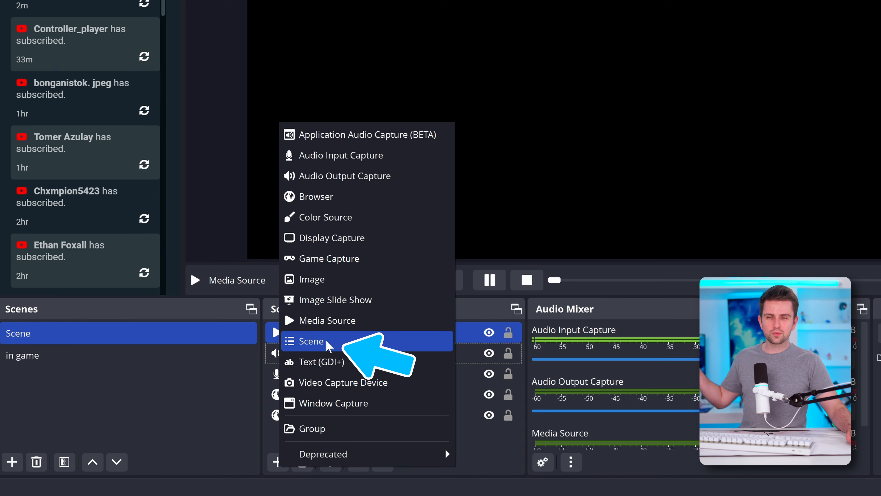
# In a new scene, add a Text (GDI+) source reading "tvnshop.com" and place it near the top center of the canvas.
pyautogui.click(328, 344)
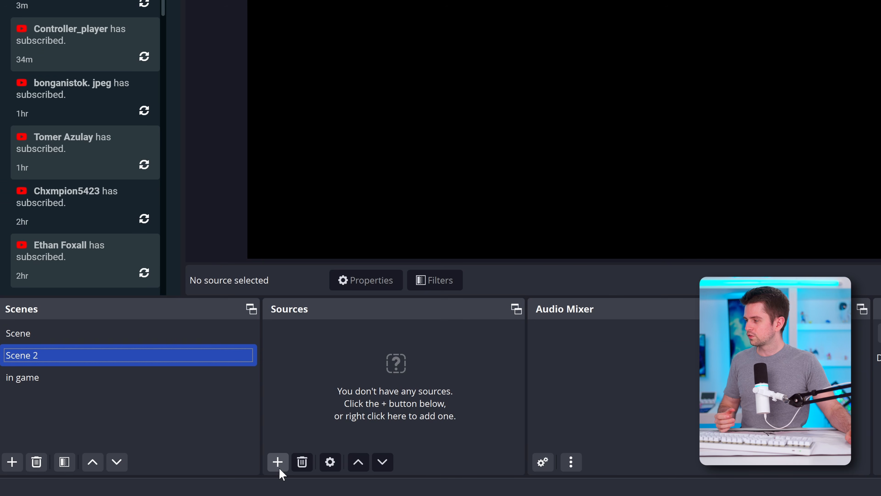
pyautogui.click(277, 463)
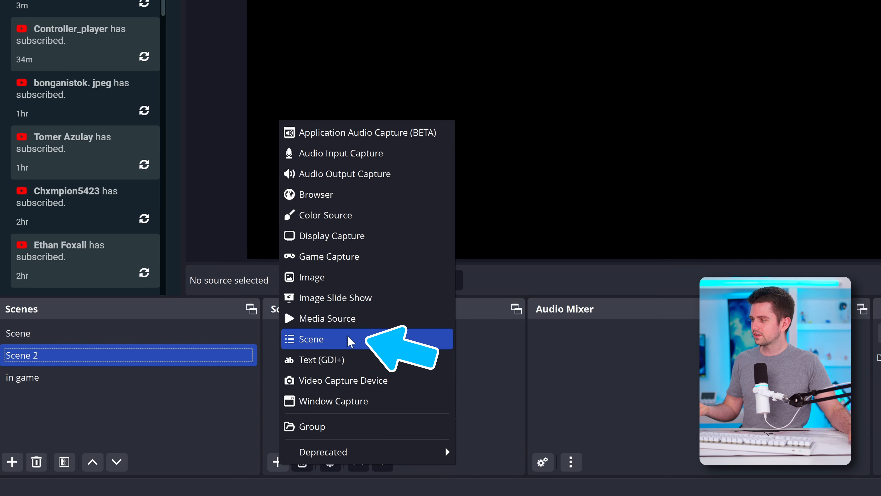
pyautogui.click(423, 350)
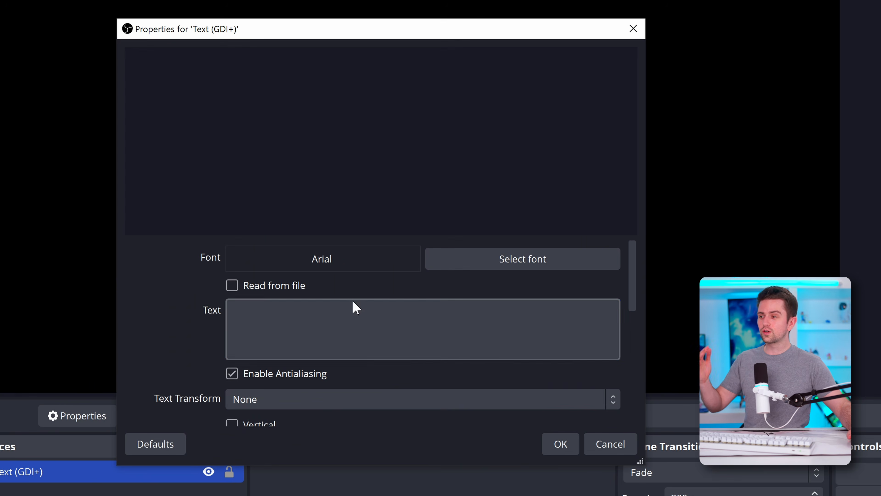
pyautogui.click(304, 311)
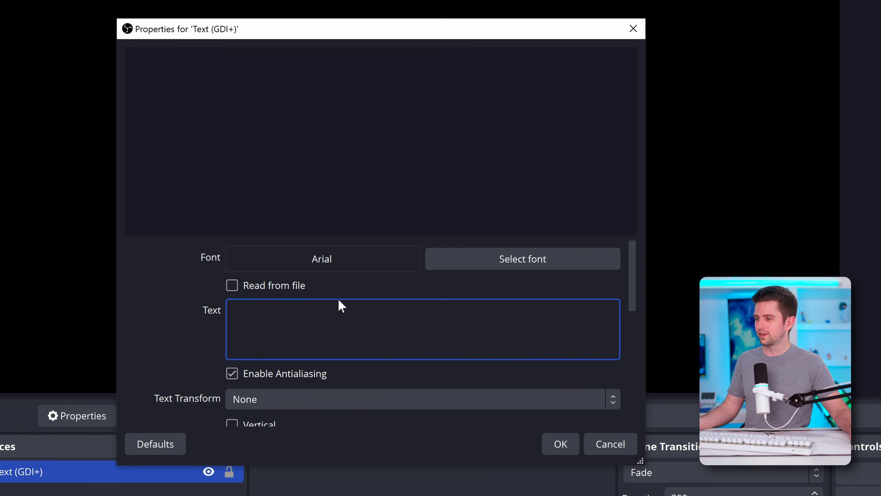
pyautogui.write('tvnshop.com')
pyautogui.click(544, 445)
pyautogui.moveTo(679, 132); pyautogui.dragTo(444, 48)
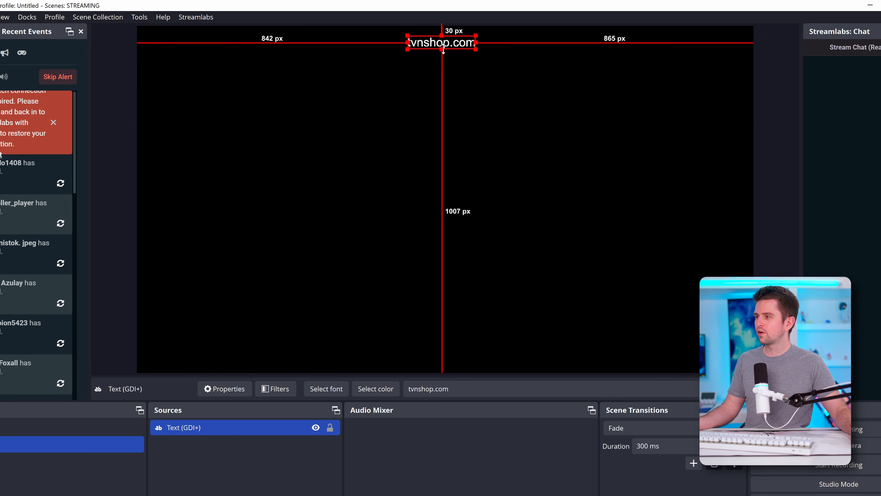
pyautogui.click(486, 155)
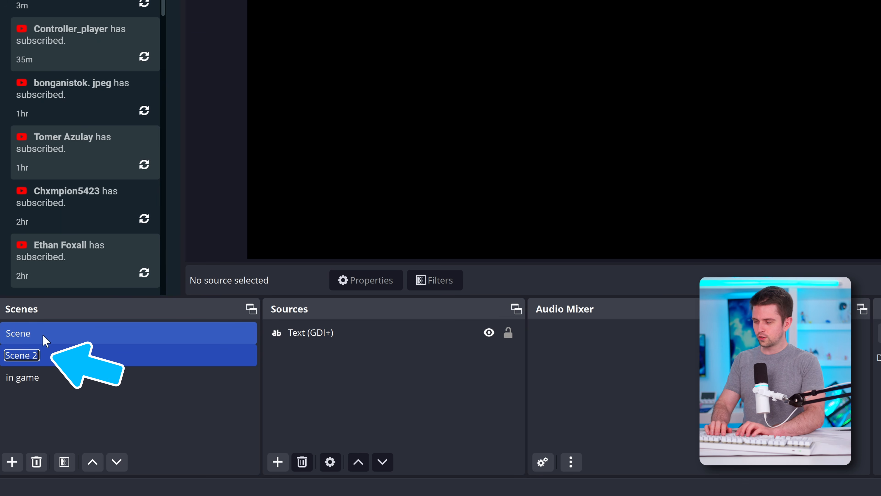
# Rename Scene 2 as "promjo" and add it as an existing Scene source in the "in game" scene.
pyautogui.click(39, 379)
pyautogui.click(411, 340)
pyautogui.click(379, 360)
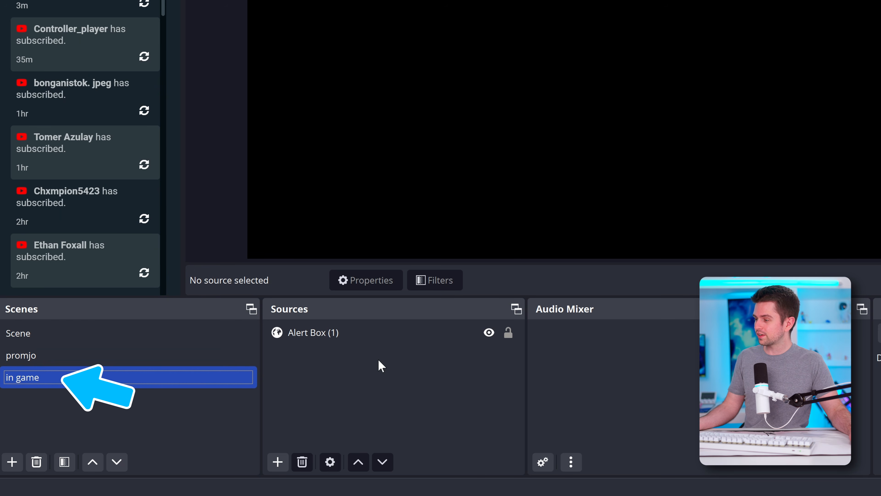
pyautogui.click(277, 462)
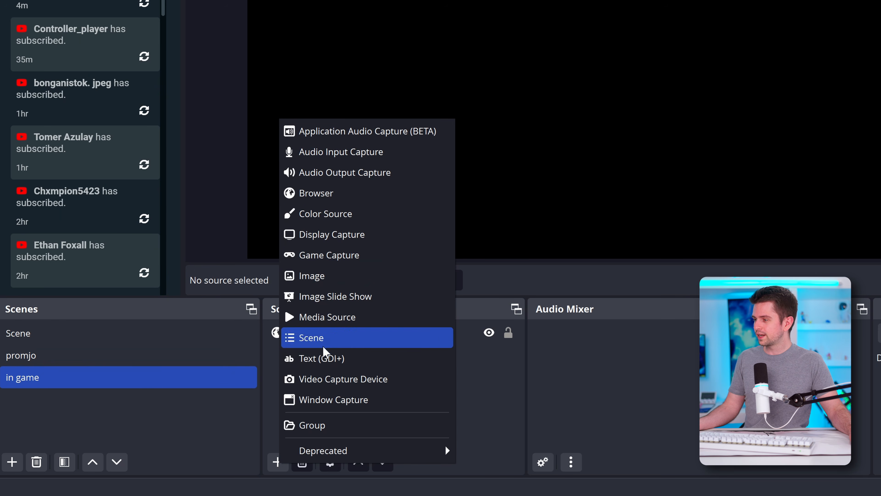
pyautogui.click(294, 338)
pyautogui.click(567, 107)
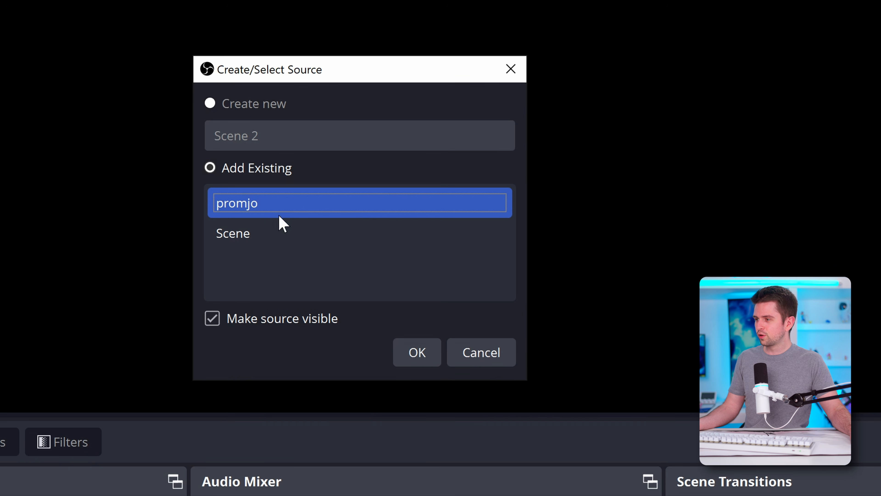
pyautogui.click(424, 356)
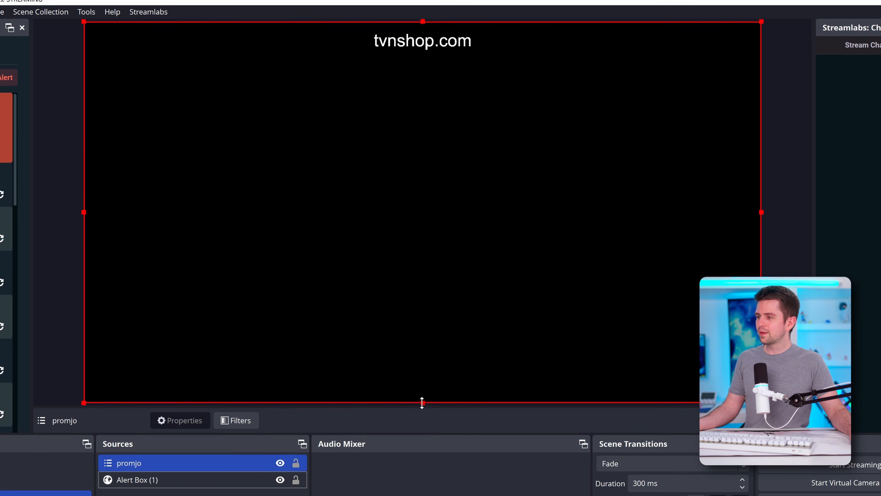
# Try shrinking and moving the promjo source on the "in game" canvas, and undo both changes.
pyautogui.moveTo(422, 403); pyautogui.dragTo(268, 185)
pyautogui.moveTo(230, 131); pyautogui.dragTo(383, 230)
pyautogui.hotkey('ctrl', 'z')
pyautogui.hotkey('ctrl', 'z')
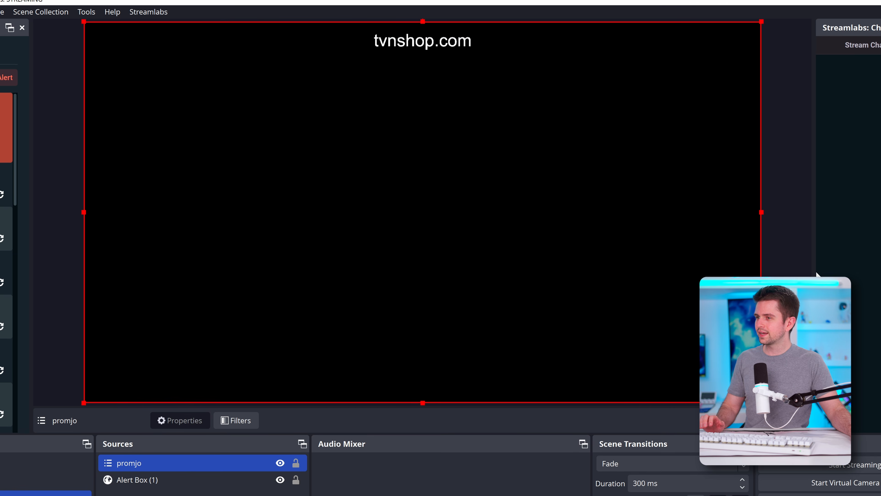
pyautogui.click(798, 278)
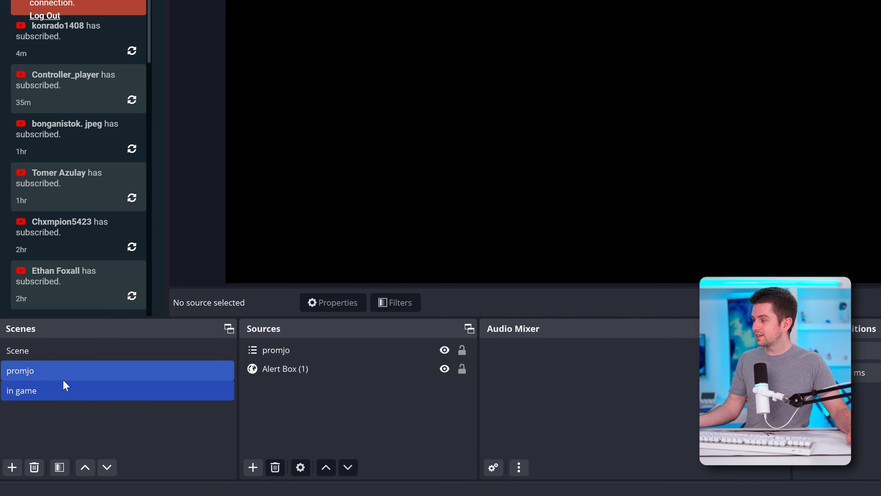
# Change the promjo scene's text to "tvn" and move it to the top center of the canvas.
pyautogui.click(66, 375)
pyautogui.click(332, 351)
pyautogui.doubleClick(332, 351)
pyautogui.hotkey('ctrl', 'a')
pyautogui.write('tvn')
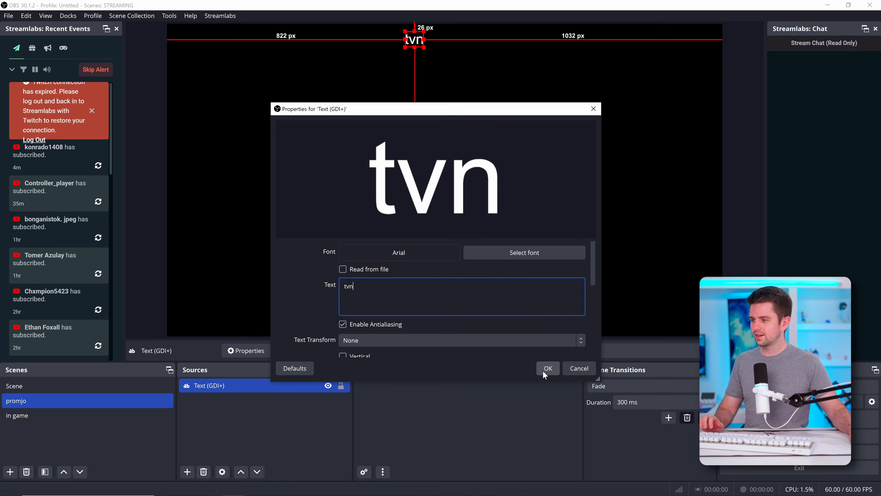
pyautogui.click(548, 368)
pyautogui.moveTo(424, 45); pyautogui.dragTo(460, 44)
pyautogui.click(329, 226)
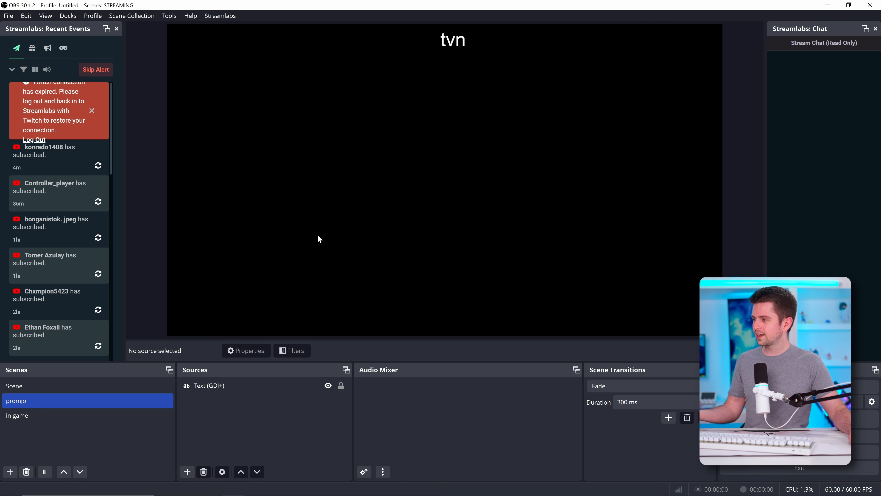
# Check promjo in the "in game" scene, and move its text about 681 px from the canvas's left edge and 479 px from its top.
pyautogui.click(23, 416)
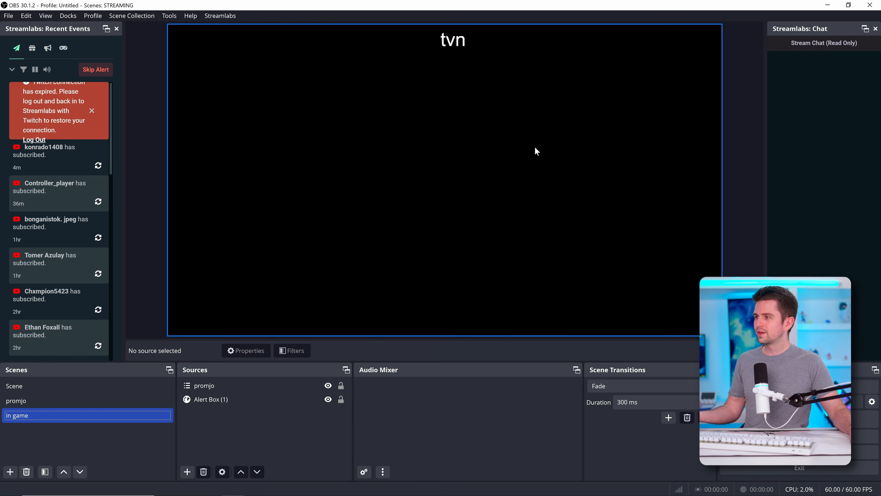
pyautogui.click(448, 66)
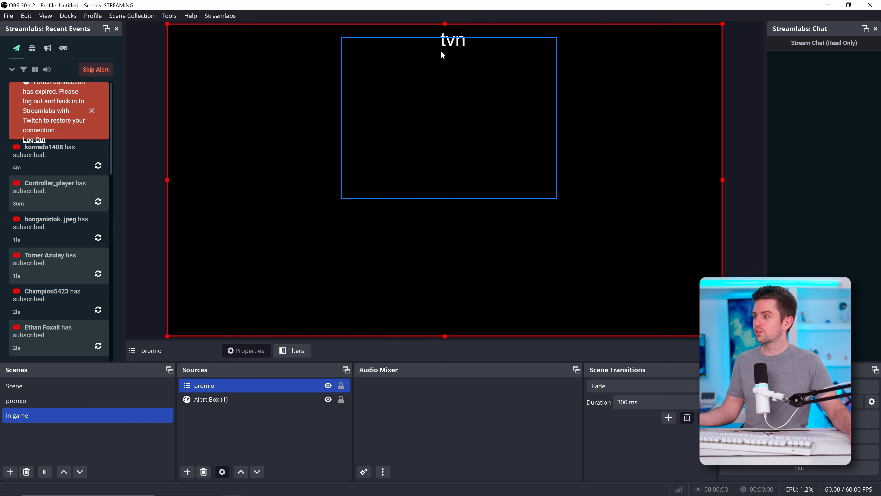
pyautogui.moveTo(378, 33); pyautogui.dragTo(364, 87)
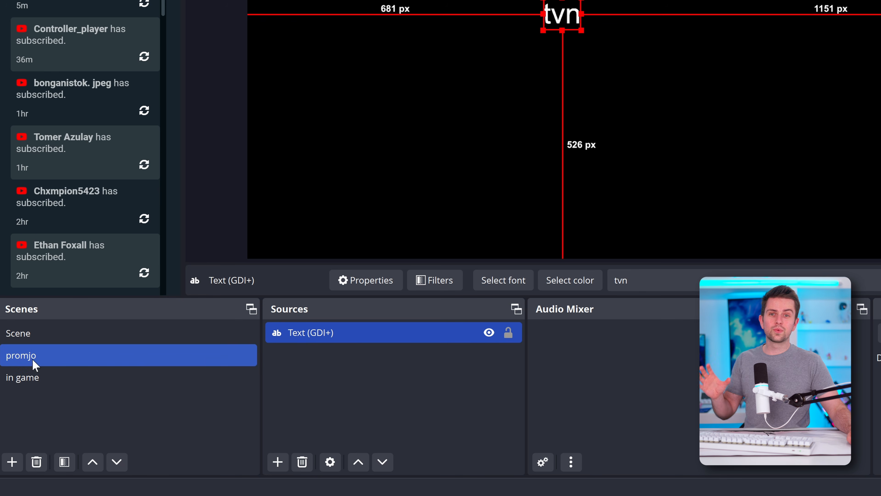
# Examine the text content in the properties of promjo's text source.
pyautogui.click(342, 339)
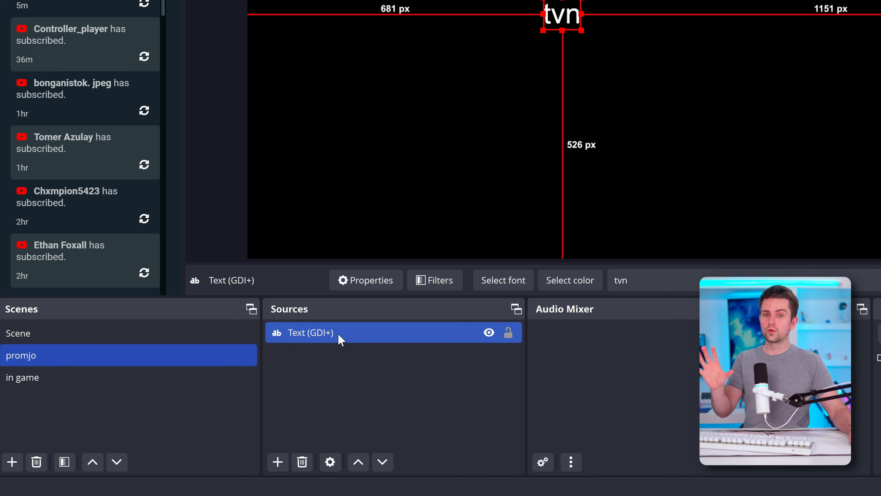
pyautogui.doubleClick(305, 334)
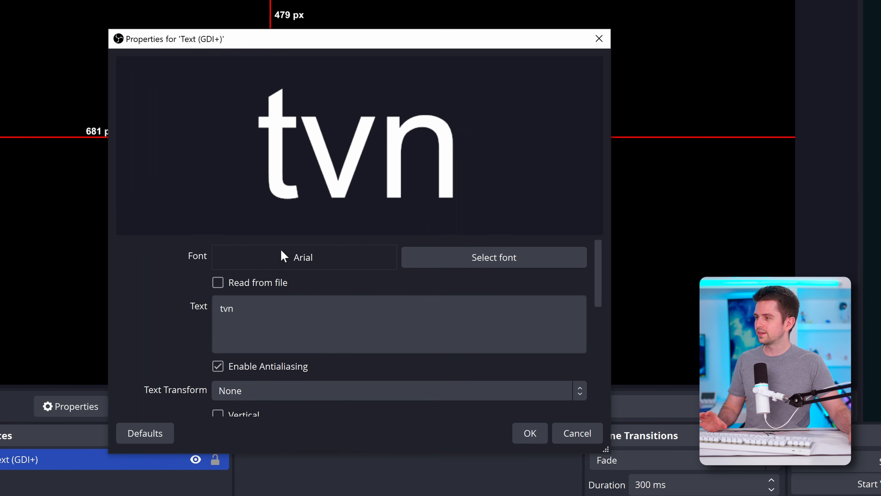
pyautogui.moveTo(249, 312); pyautogui.dragTo(201, 302)
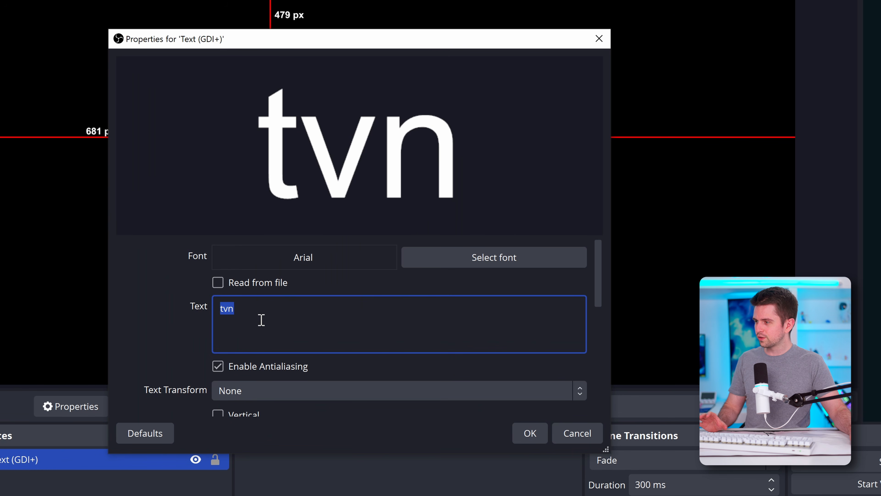
pyautogui.click(538, 432)
# Add a Scroll filter to promjo's text source and raise its horizontal speed slightly.
pyautogui.rightClick(115, 464)
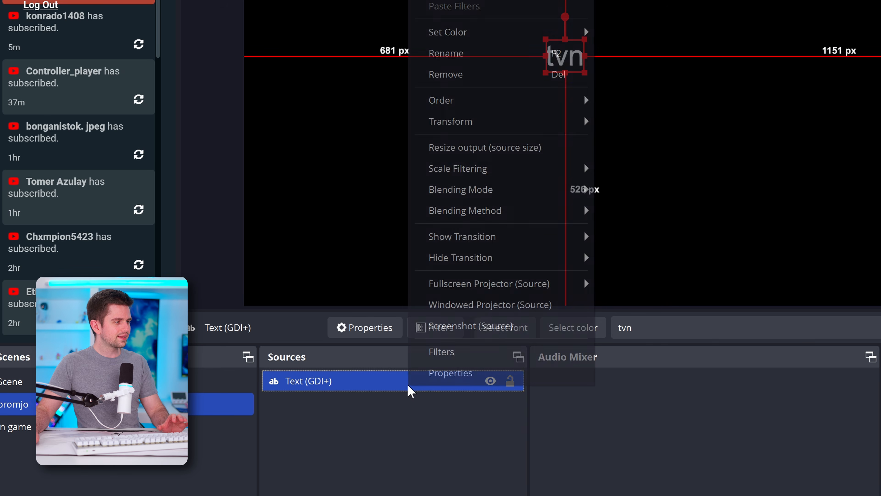
pyautogui.click(442, 352)
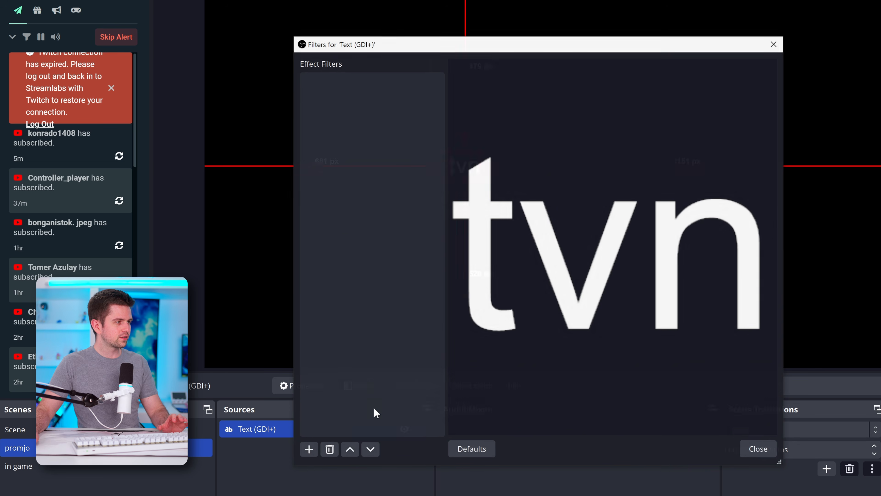
pyautogui.click(308, 450)
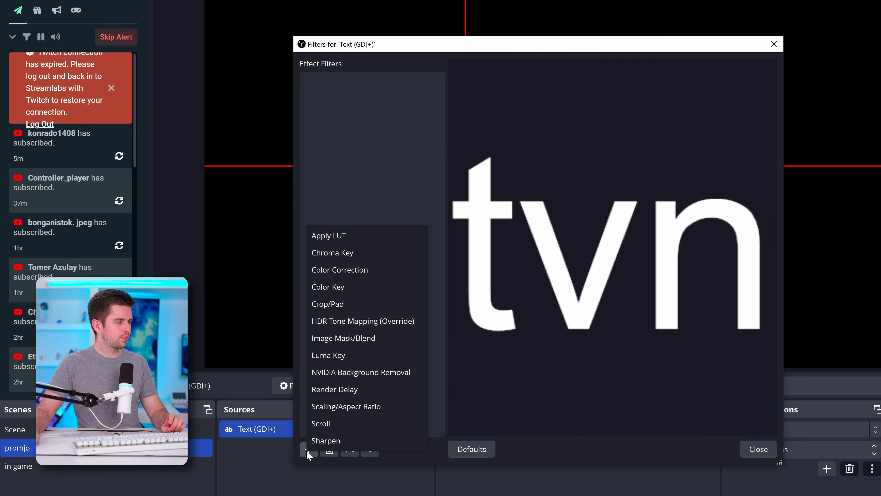
pyautogui.click(329, 423)
pyautogui.click(507, 270)
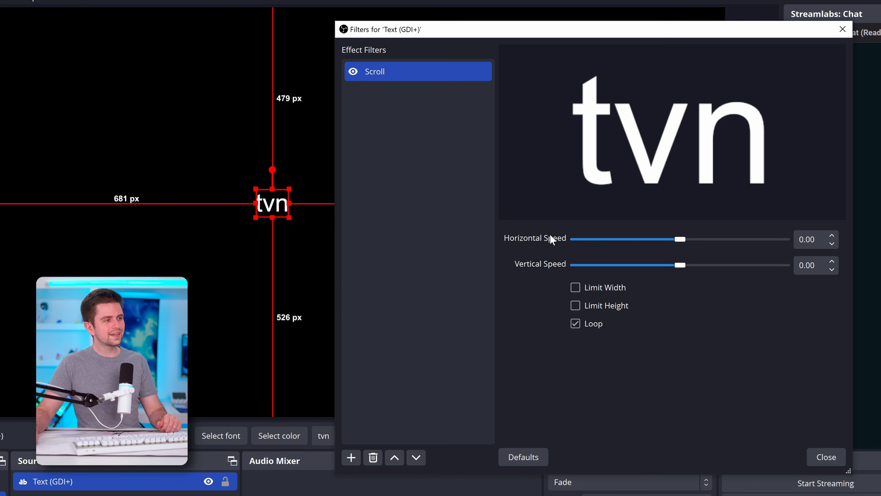
pyautogui.moveTo(683, 241); pyautogui.dragTo(688, 240)
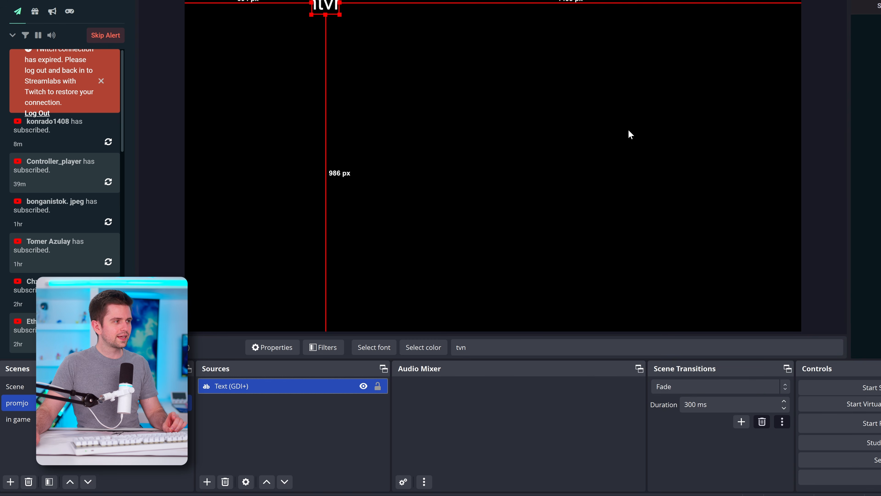
# Enlarge the text source, place it about 503 px from the canvas's left edge and 320 px from its top, and add spaces after "tvn".
pyautogui.moveTo(337, 4); pyautogui.dragTo(484, 134)
pyautogui.moveTo(446, 175); pyautogui.dragTo(432, 158)
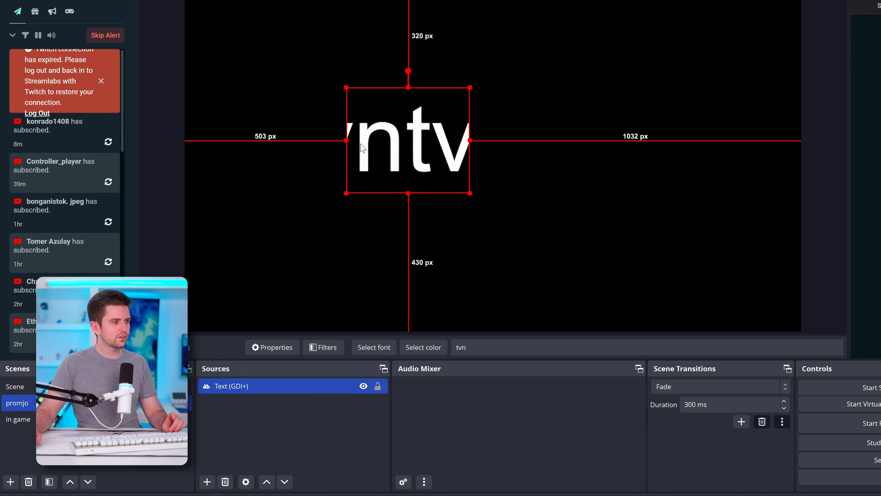
pyautogui.doubleClick(287, 387)
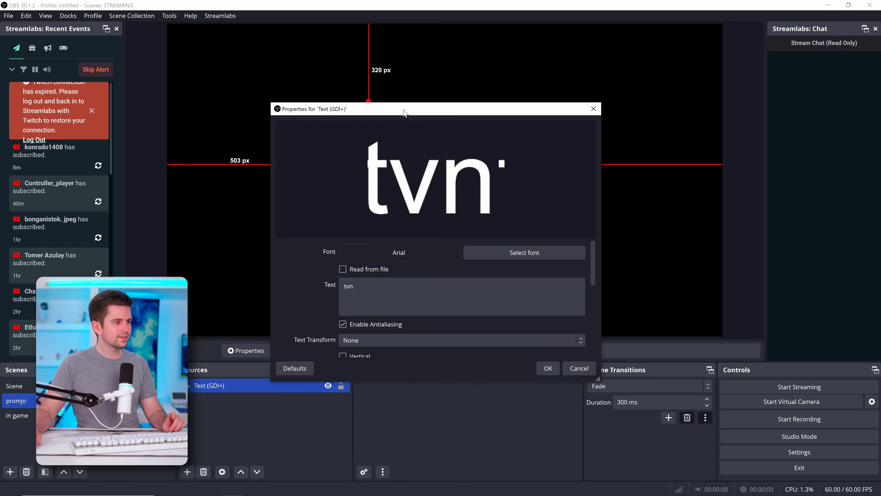
pyautogui.moveTo(385, 74); pyautogui.dragTo(701, 106)
pyautogui.click(662, 315)
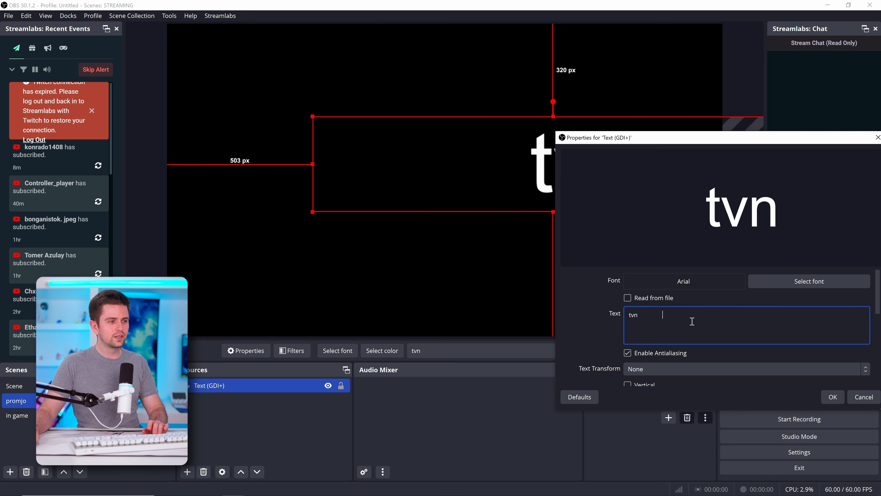
pyautogui.click(833, 396)
# Shrink the text source, align it with the canvas's top edge about 158 px from its left, and change the text to "tvnshop.com".
pyautogui.moveTo(575, 212); pyautogui.dragTo(414, 134)
pyautogui.moveTo(395, 123); pyautogui.dragTo(426, 33)
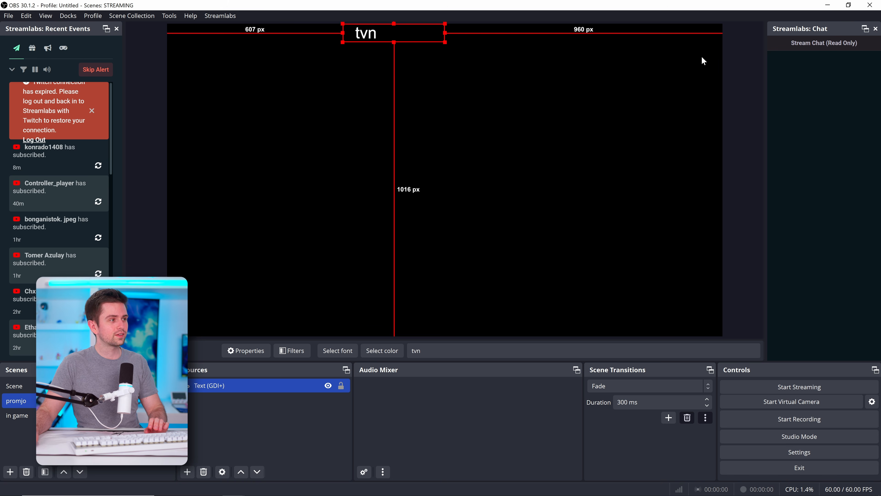
pyautogui.moveTo(236, 94); pyautogui.dragTo(309, 42)
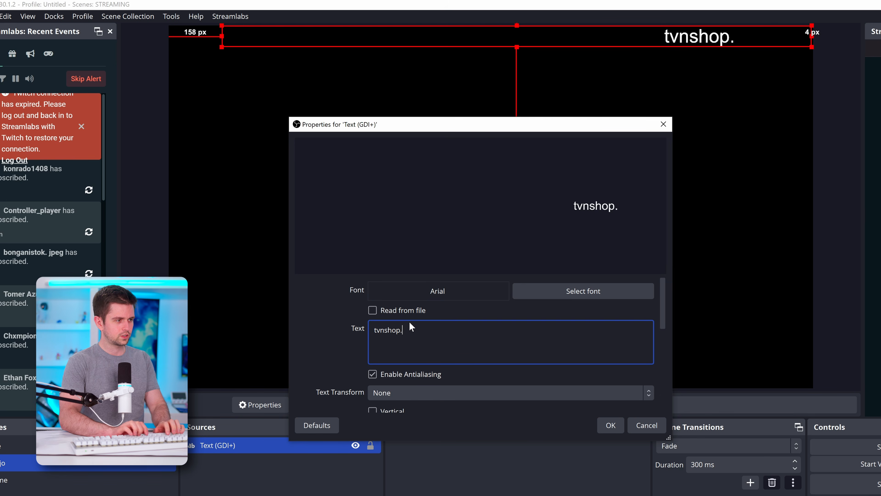
pyautogui.write('com')
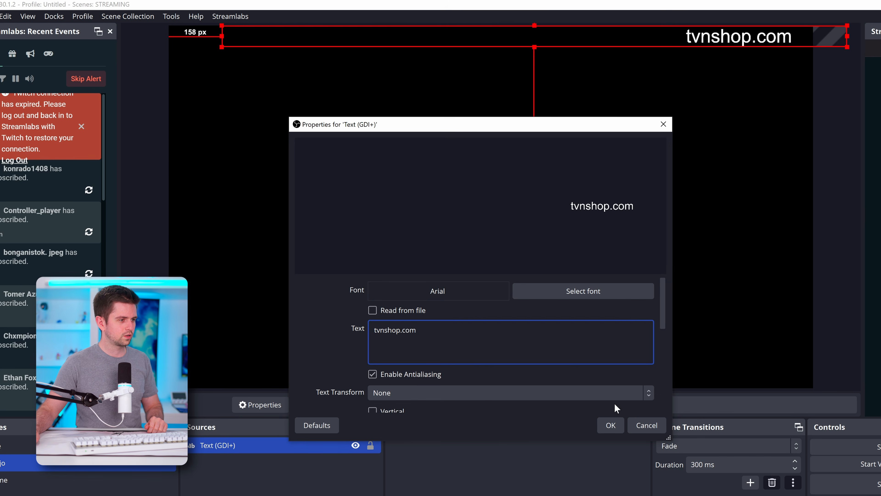
pyautogui.click(614, 423)
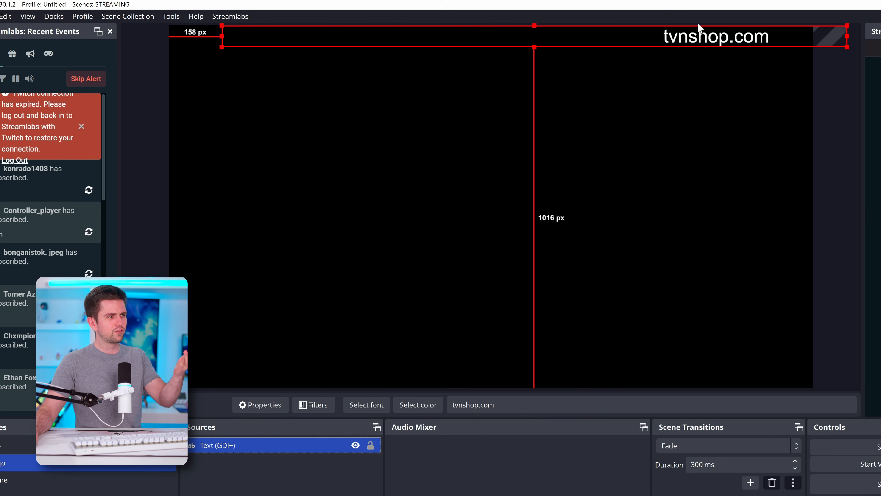
# Increase the horizontal speed of the Scroll filter on the tvnshop.com text a little more.
pyautogui.rightClick(329, 447)
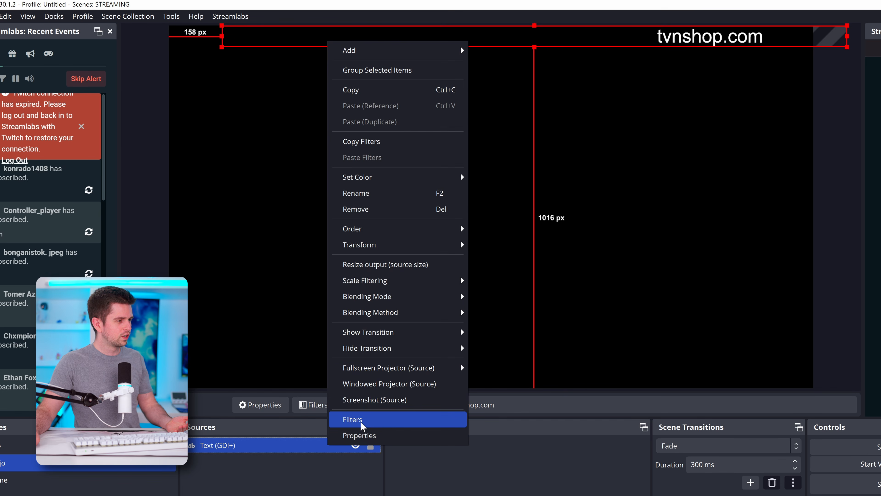
pyautogui.click(361, 473)
pyautogui.moveTo(568, 292); pyautogui.dragTo(584, 291)
pyautogui.click(685, 464)
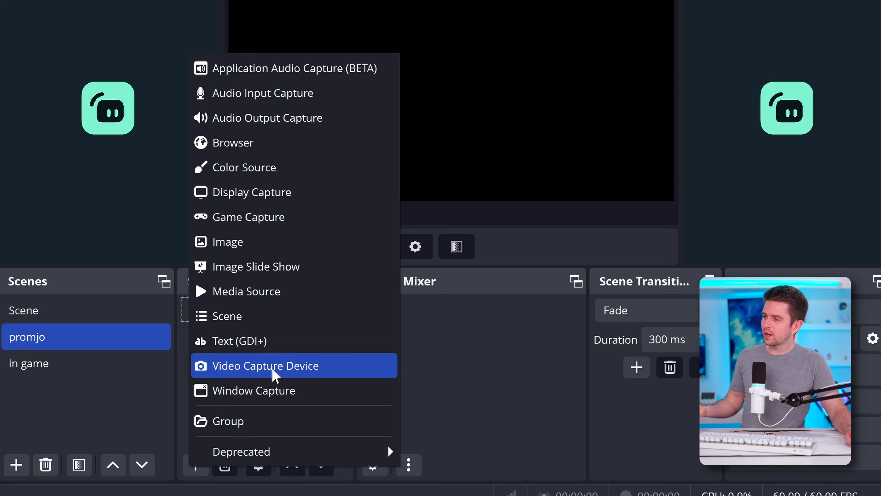
# Add a new Video Capture Device source to promjo using the OBSBOT Virtual Camera as its device.
pyautogui.click(276, 367)
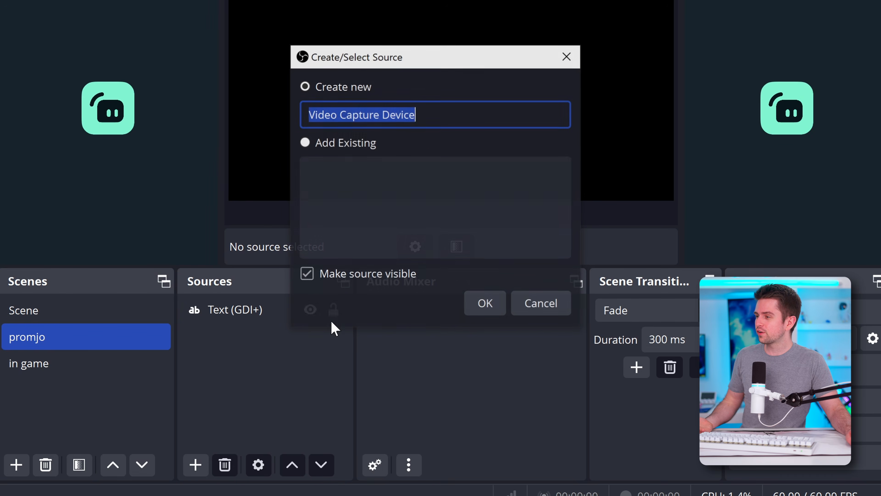
pyautogui.click(484, 301)
pyautogui.click(243, 268)
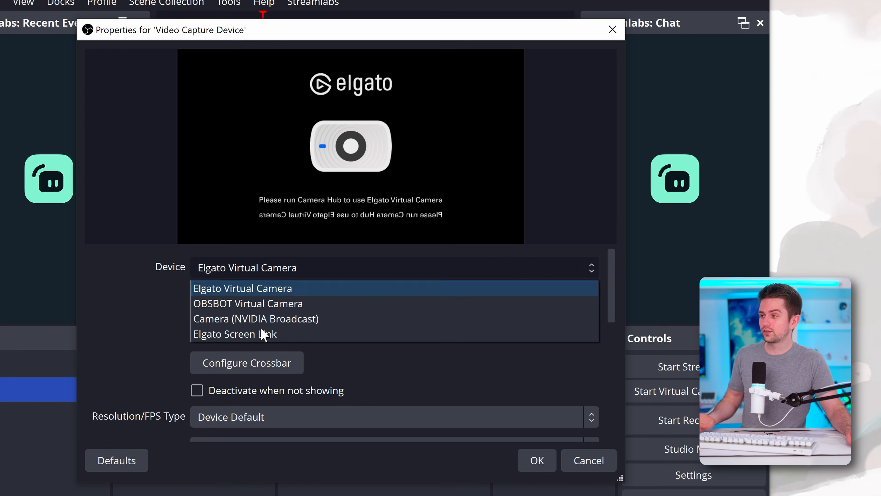
pyautogui.click(298, 304)
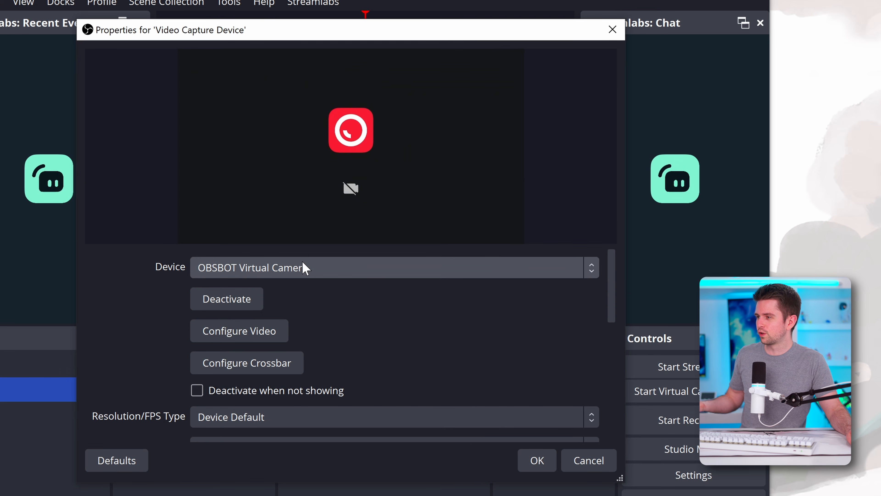
pyautogui.click(537, 460)
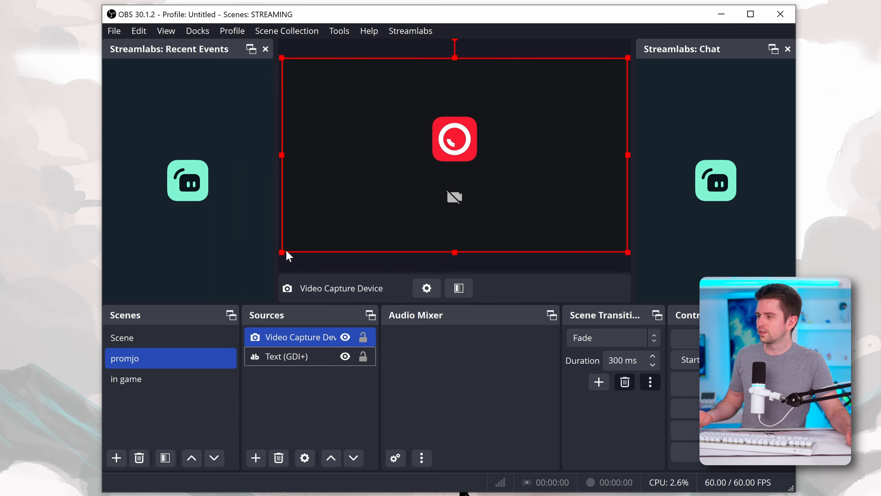
# Shrink the camera source and place it near the canvas's lower-left corner, about 63 px above its bottom edge, and maximize the window.
pyautogui.moveTo(288, 252); pyautogui.dragTo(558, 123)
pyautogui.moveTo(585, 97); pyautogui.dragTo(364, 215)
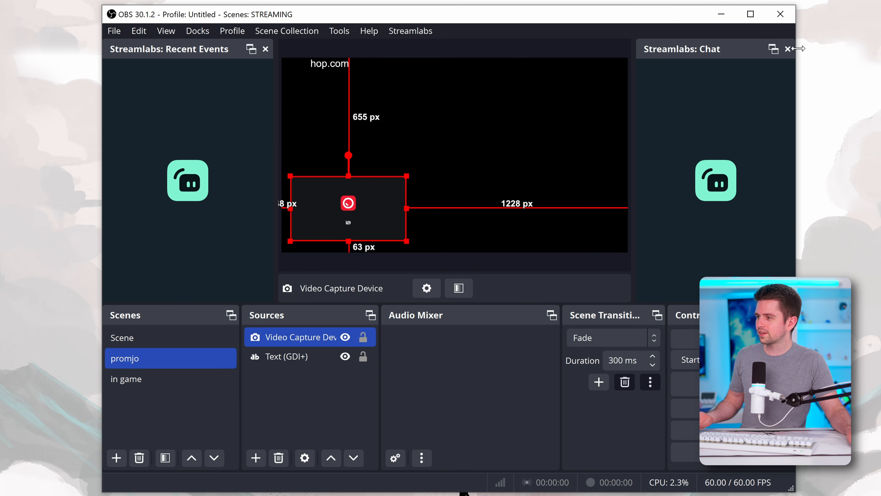
pyautogui.click(750, 14)
# Crop the camera source's left and right sides into a portrait frame and enlarge it to about 520 px below the canvas's top edge.
pyautogui.moveTo(322, 350); pyautogui.dragTo(230, 346)
pyautogui.moveTo(67, 346); pyautogui.dragTo(133, 345)
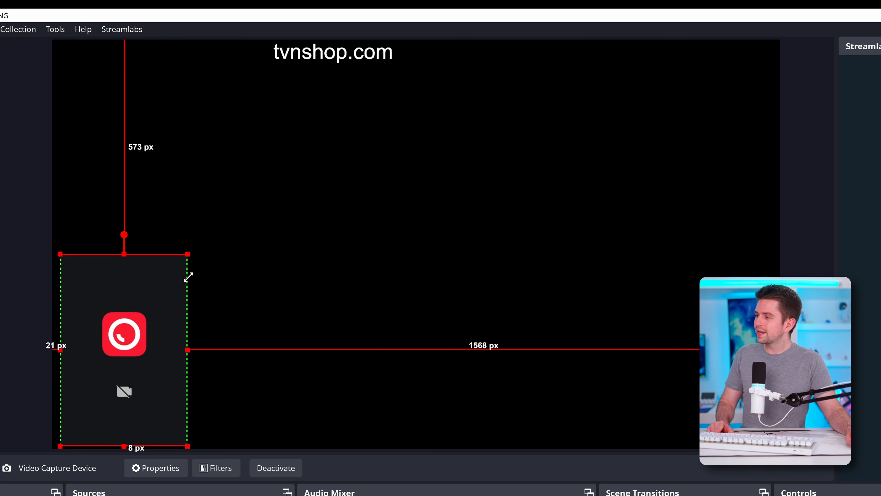
pyautogui.moveTo(189, 275); pyautogui.dragTo(196, 282)
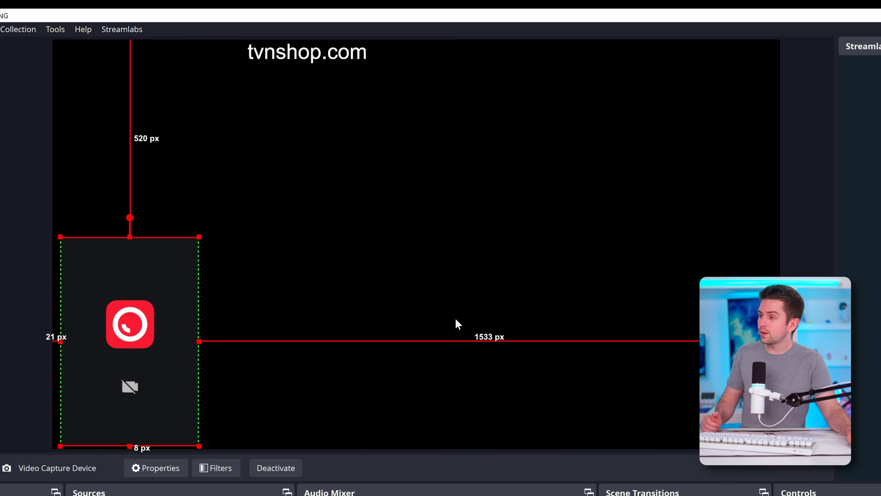
pyautogui.click(387, 244)
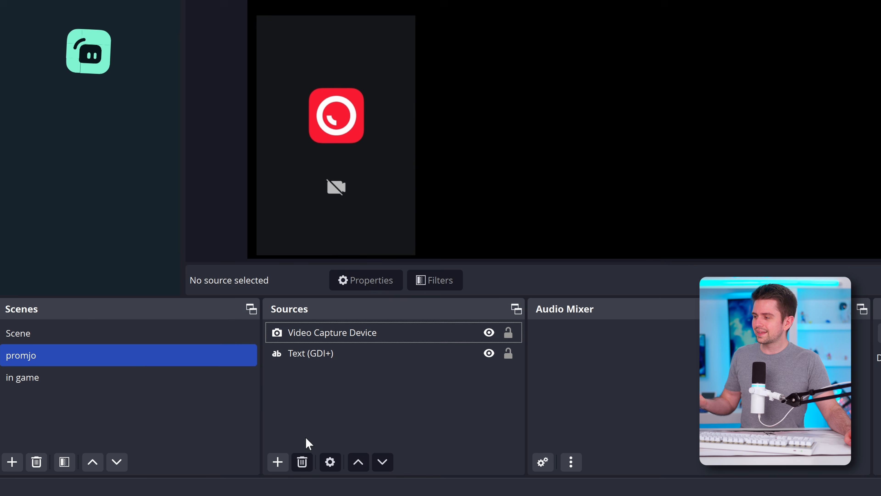
# Add a new Game Capture source with its mode set to Capture specific window, and check which windows it offers.
pyautogui.click(278, 462)
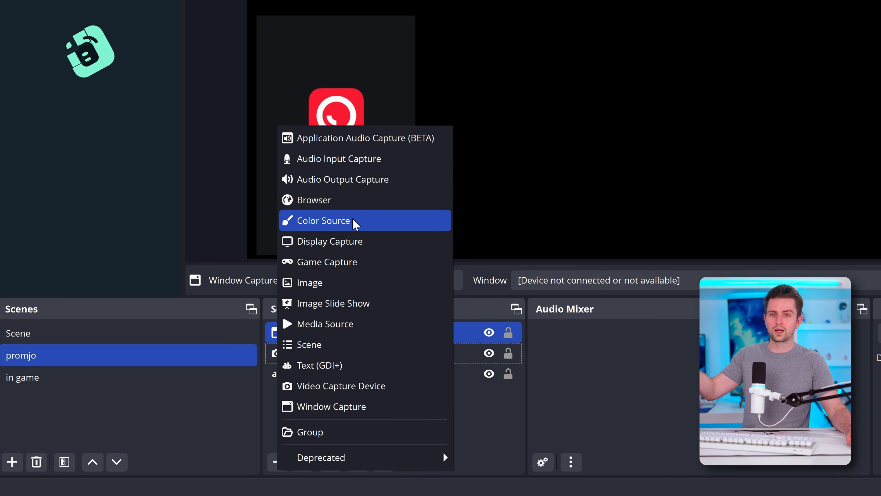
pyautogui.click(335, 261)
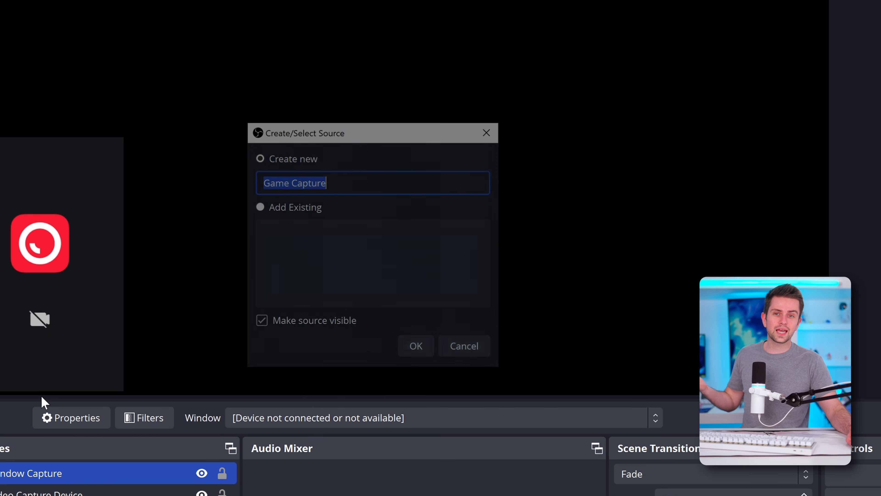
pyautogui.press('Return')
pyautogui.click(278, 266)
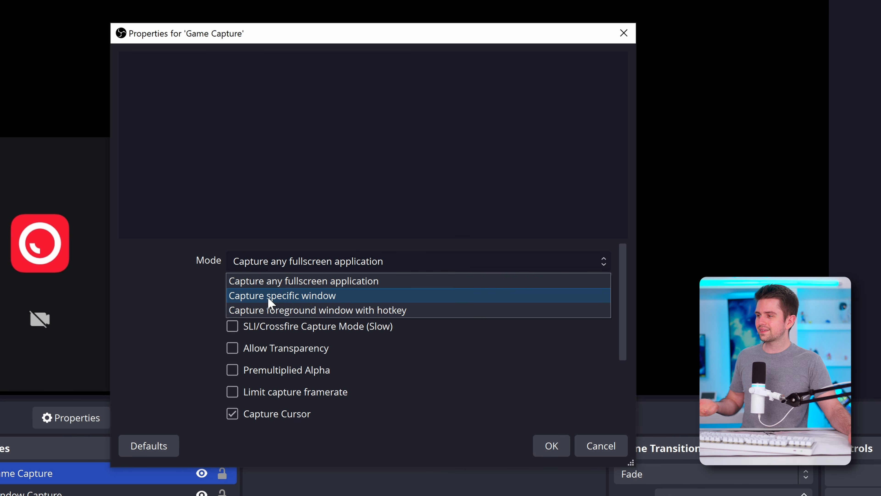
pyautogui.click(296, 295)
pyautogui.click(309, 293)
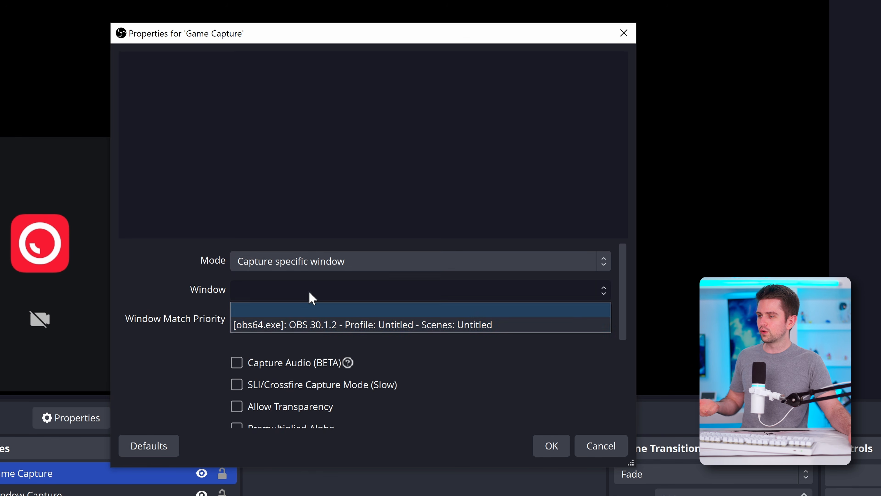
pyautogui.click(291, 314)
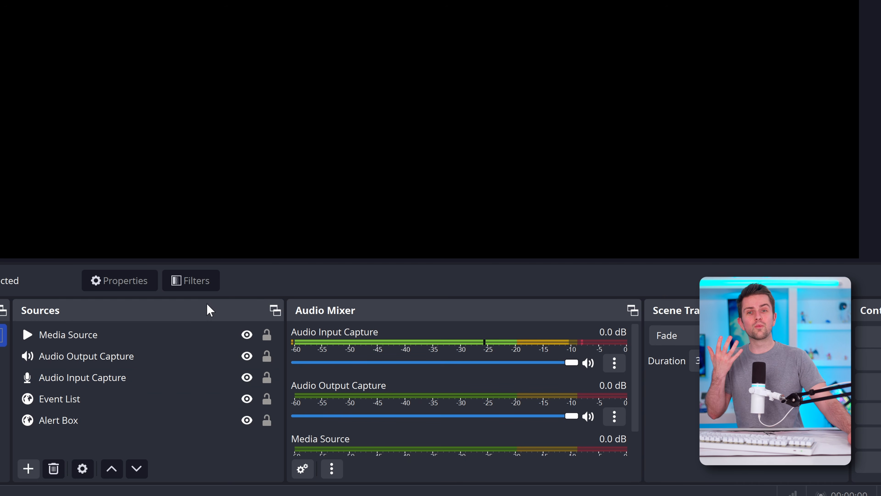
# Set the audio monitoring of Audio Input Capture to Monitor and Output in the advanced audio properties.
pyautogui.click(185, 341)
pyautogui.click(172, 356)
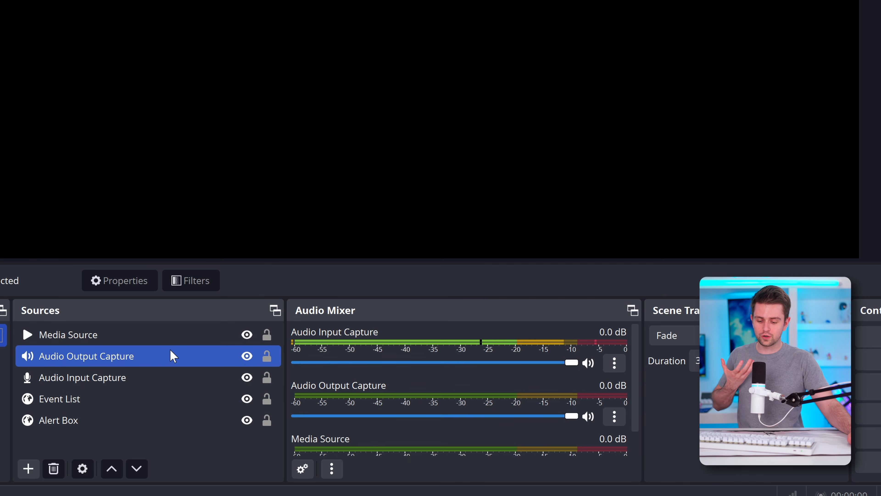
pyautogui.click(162, 380)
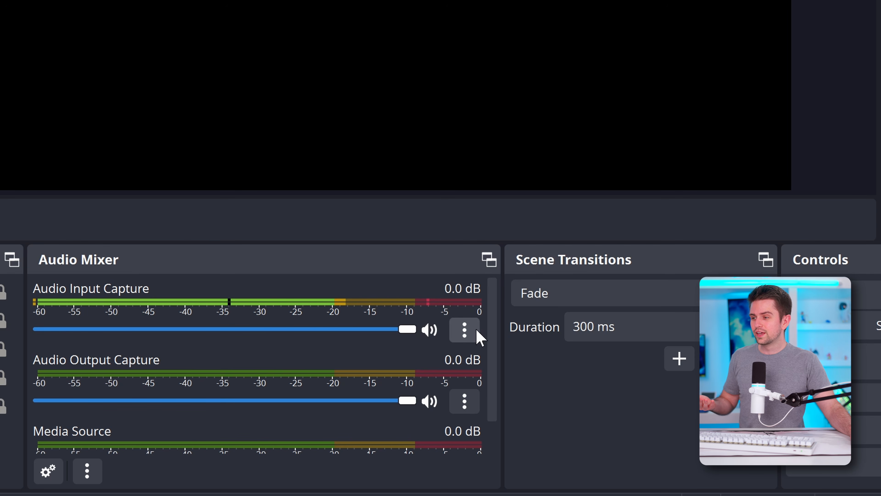
pyautogui.click(467, 335)
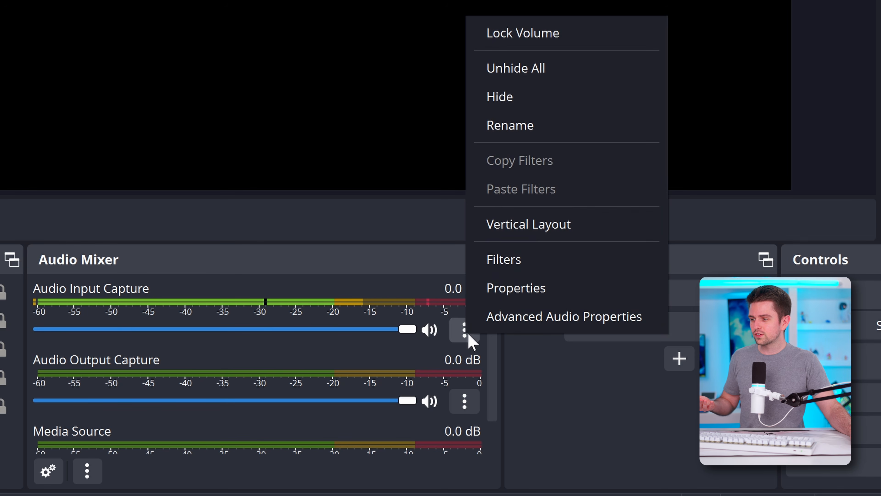
pyautogui.click(572, 329)
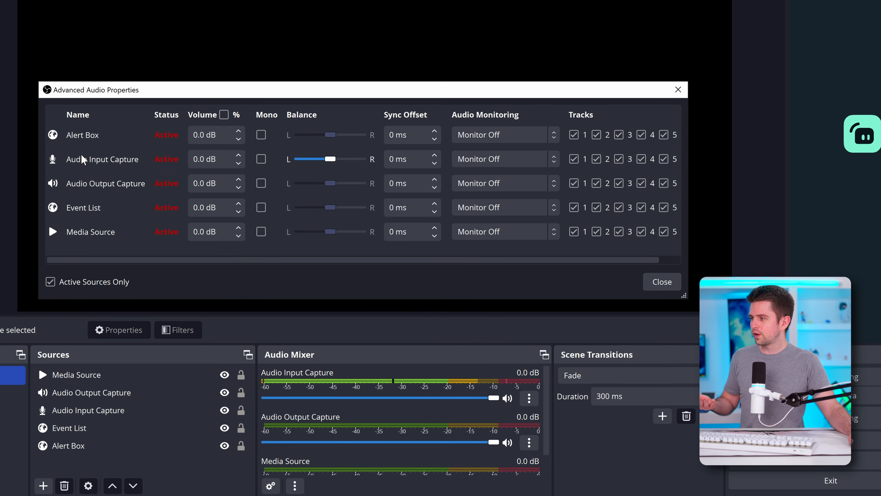
pyautogui.click(492, 158)
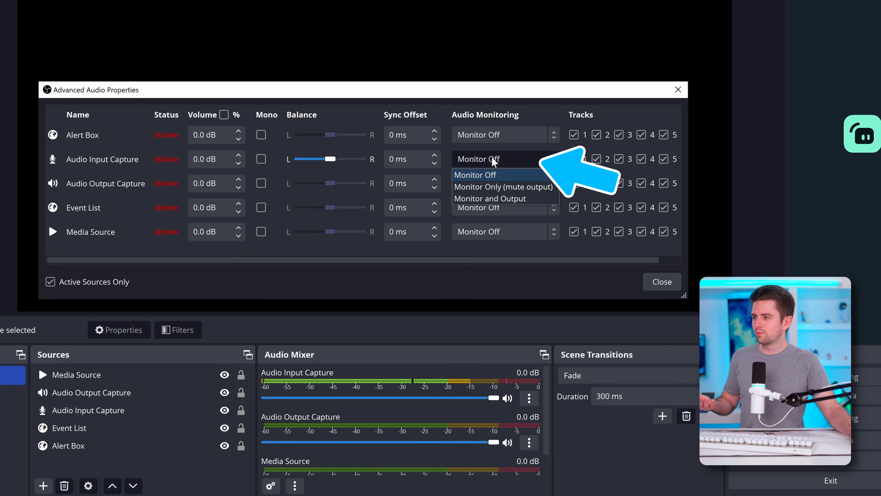
pyautogui.click(484, 197)
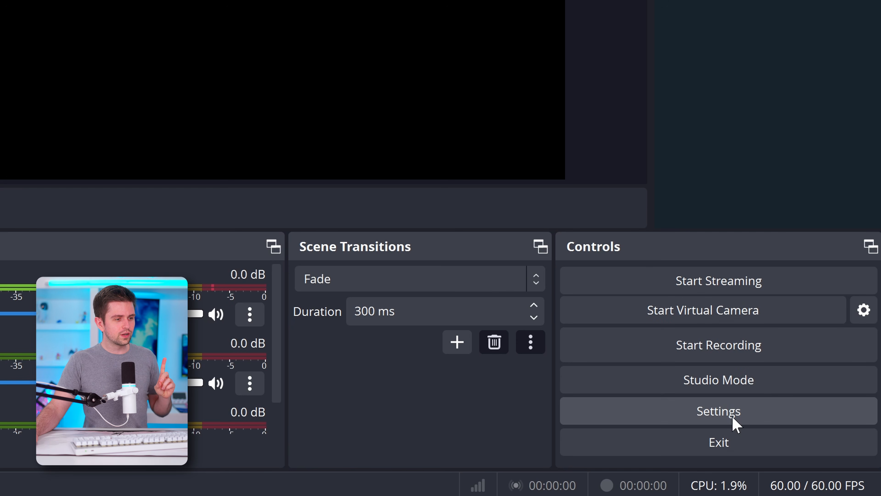
# Check the monitoring device choices in the program's audio settings and leave the settings without saving.
pyautogui.click(733, 418)
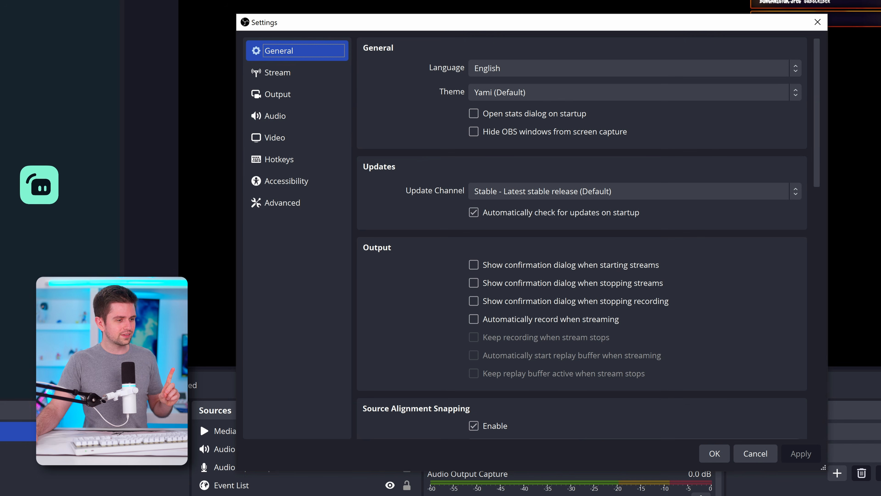
pyautogui.click(295, 116)
pyautogui.scroll(-5, 394, 320)
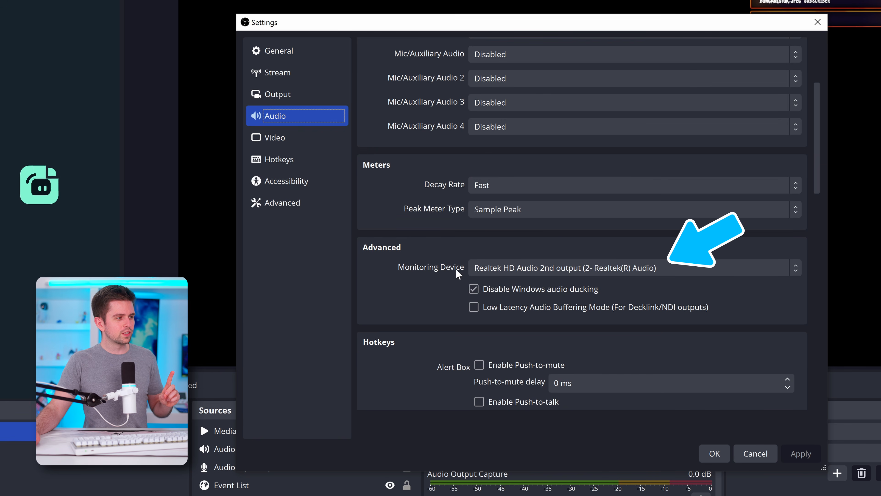
pyautogui.click(474, 268)
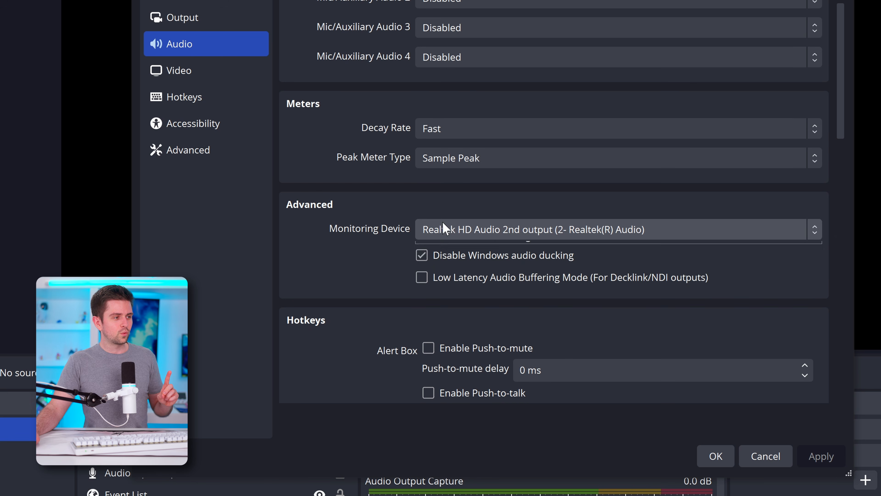
pyautogui.click(479, 268)
pyautogui.click(377, 258)
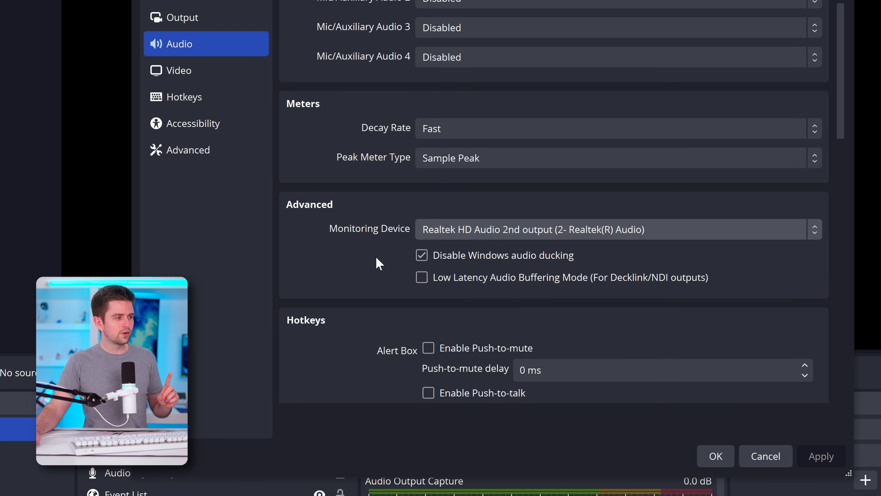
pyautogui.click(762, 458)
# Review the monitoring modes offered for Audio Input Capture, keep Monitor and Output selected, and reopen the program settings.
pyautogui.click(562, 356)
pyautogui.click(605, 344)
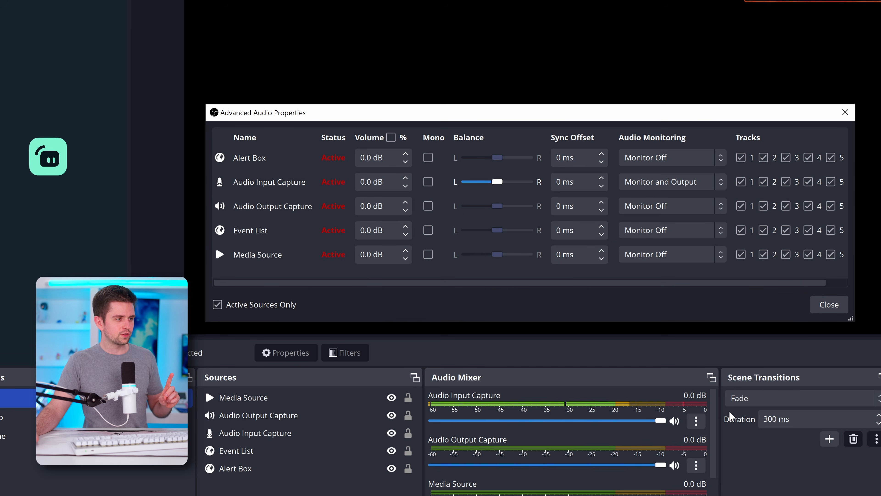
pyautogui.click(663, 182)
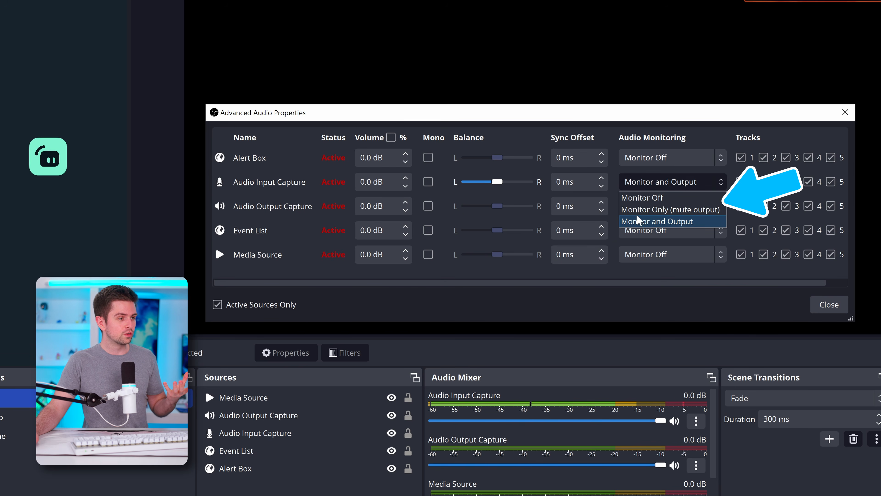
pyautogui.click(640, 221)
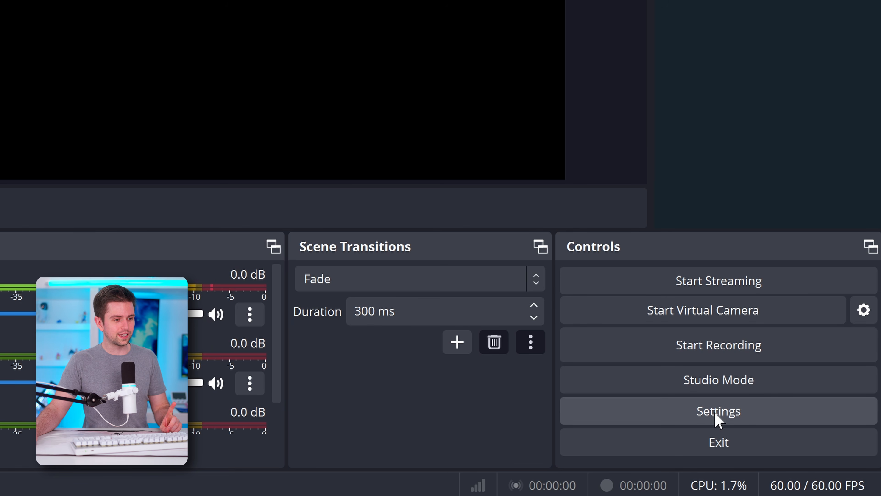
pyautogui.click(717, 415)
pyautogui.click(293, 101)
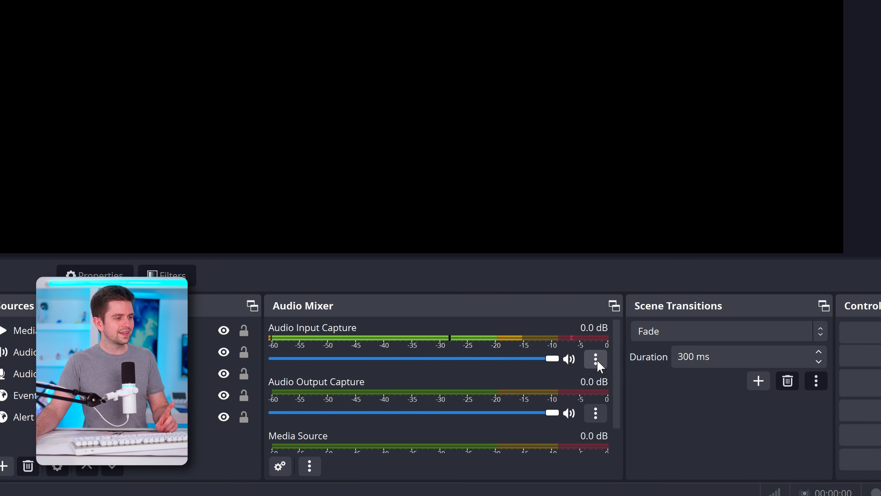
# Check the monitoring modes of Audio Input Capture in the advanced audio properties, and exclude Media Source from audio track 2.
pyautogui.click(596, 361)
pyautogui.click(654, 349)
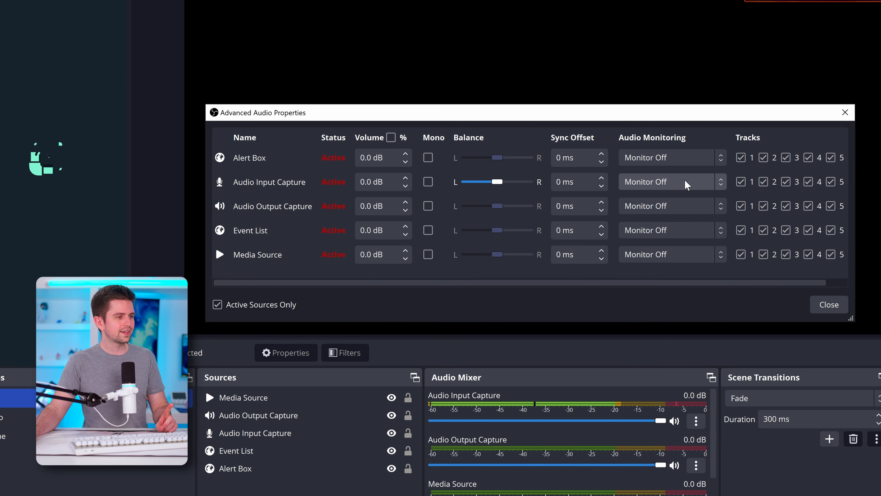
pyautogui.click(686, 185)
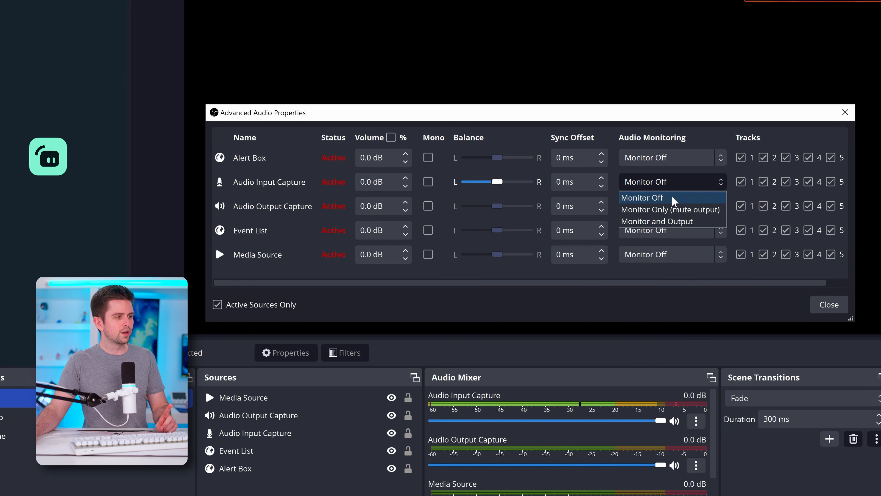
pyautogui.click(677, 182)
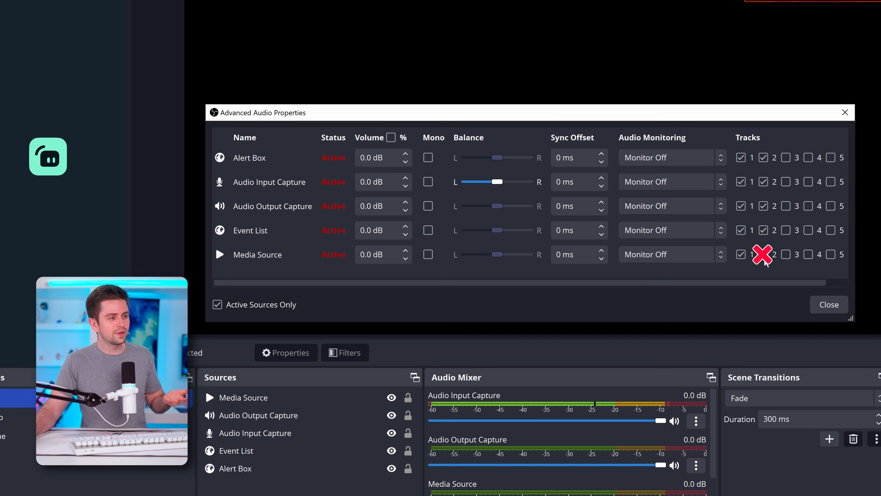
pyautogui.click(764, 255)
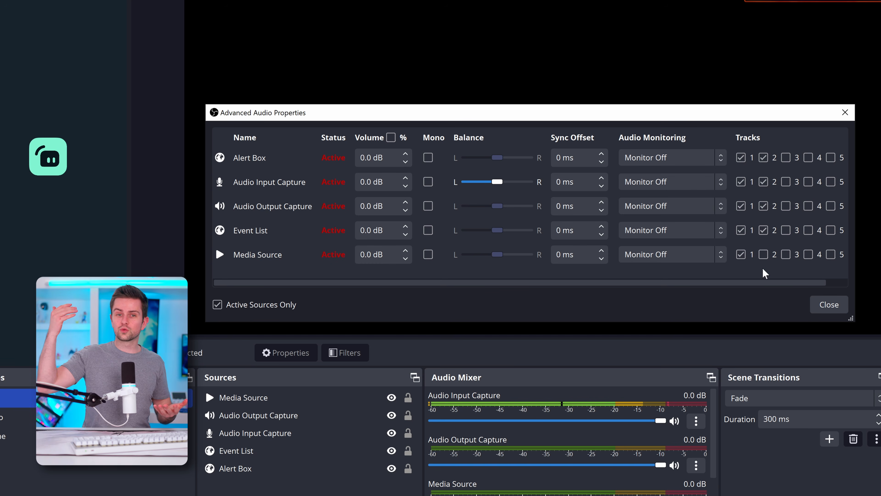